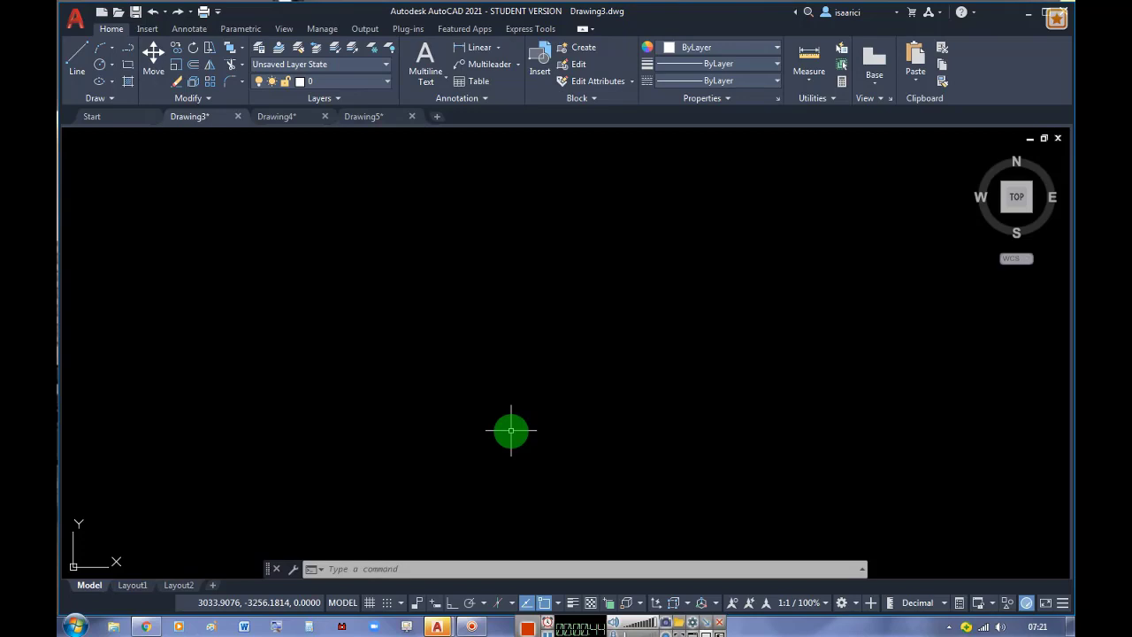
Bring up the AutoCAD Help window over Drawing3 with F1
key(F1)
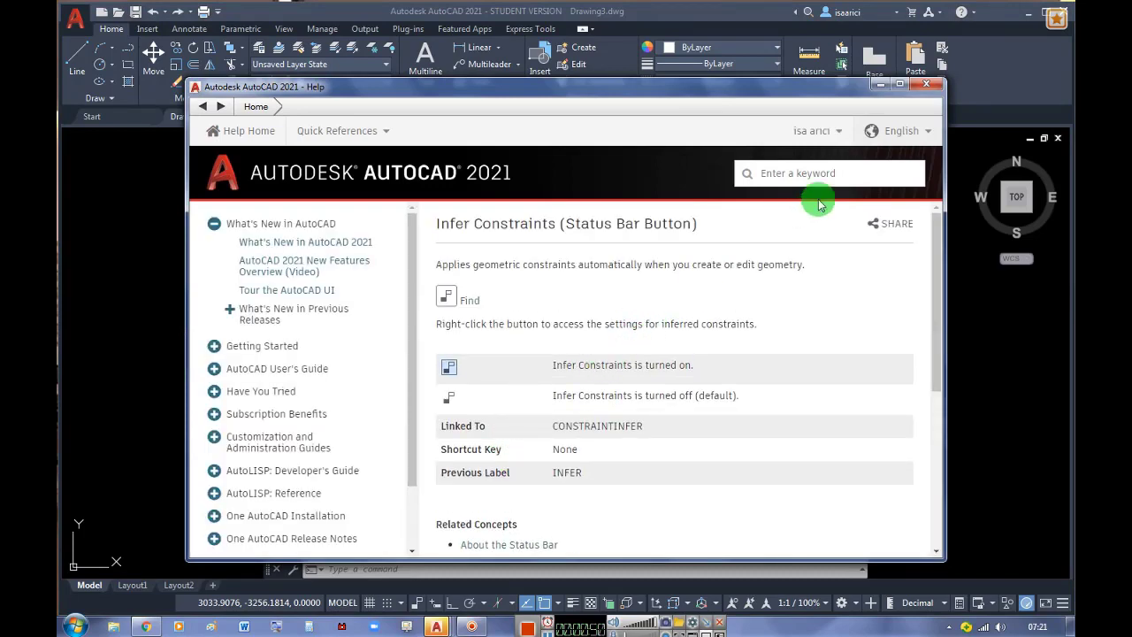
Look over the Help language choices without changing them, and scroll the Help page
click(927, 132)
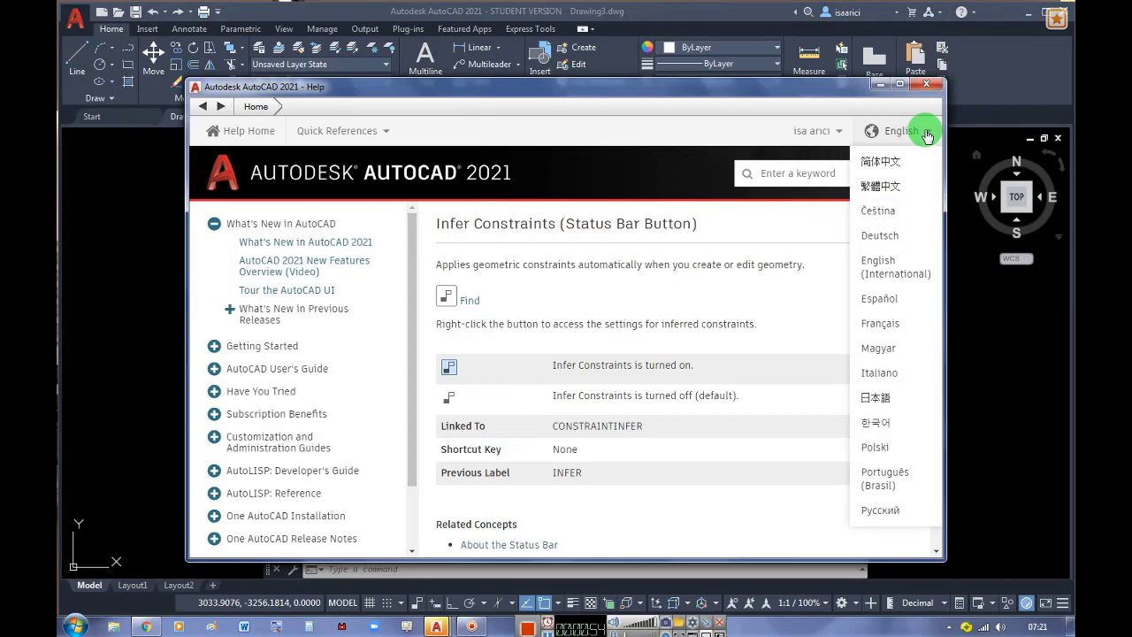
click(735, 132)
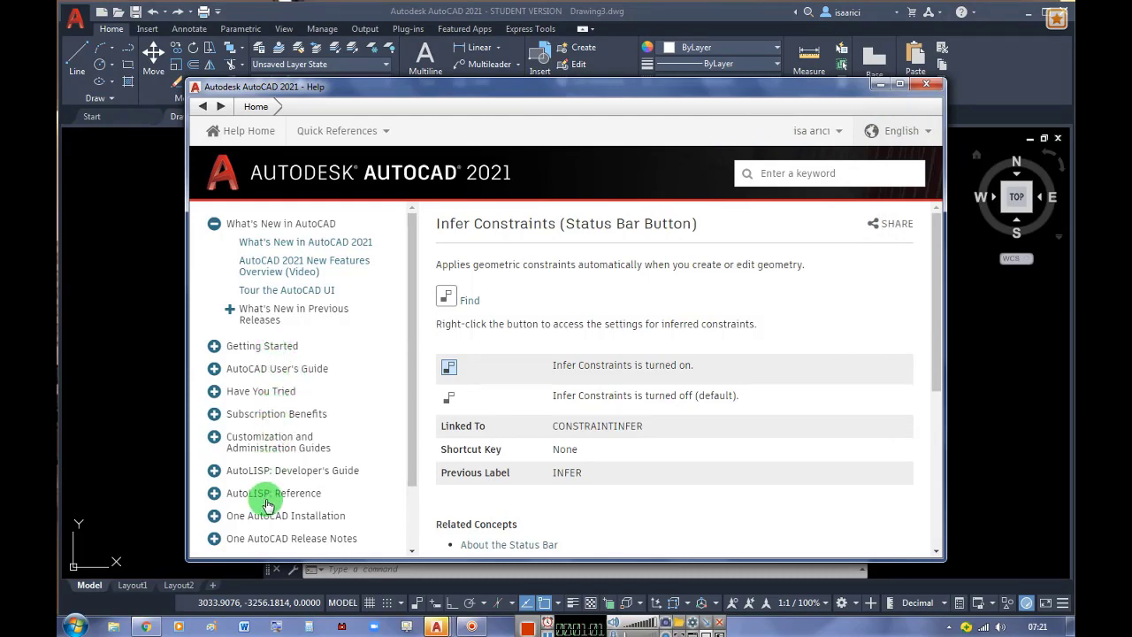
scroll(535, 447, down, 3)
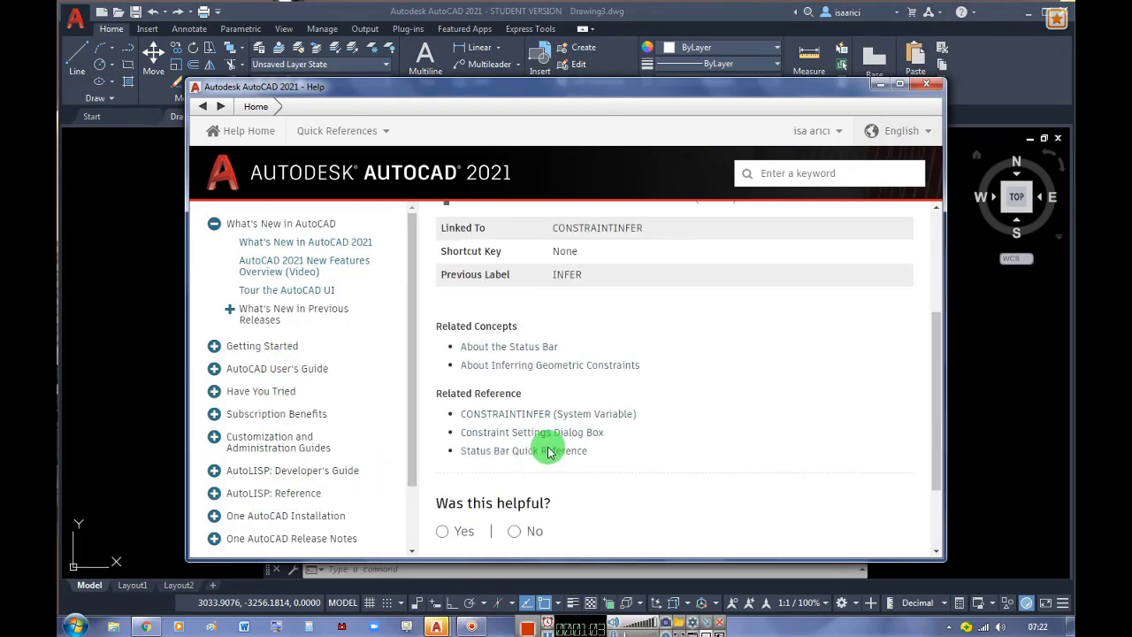
scroll(548, 452, down, 1)
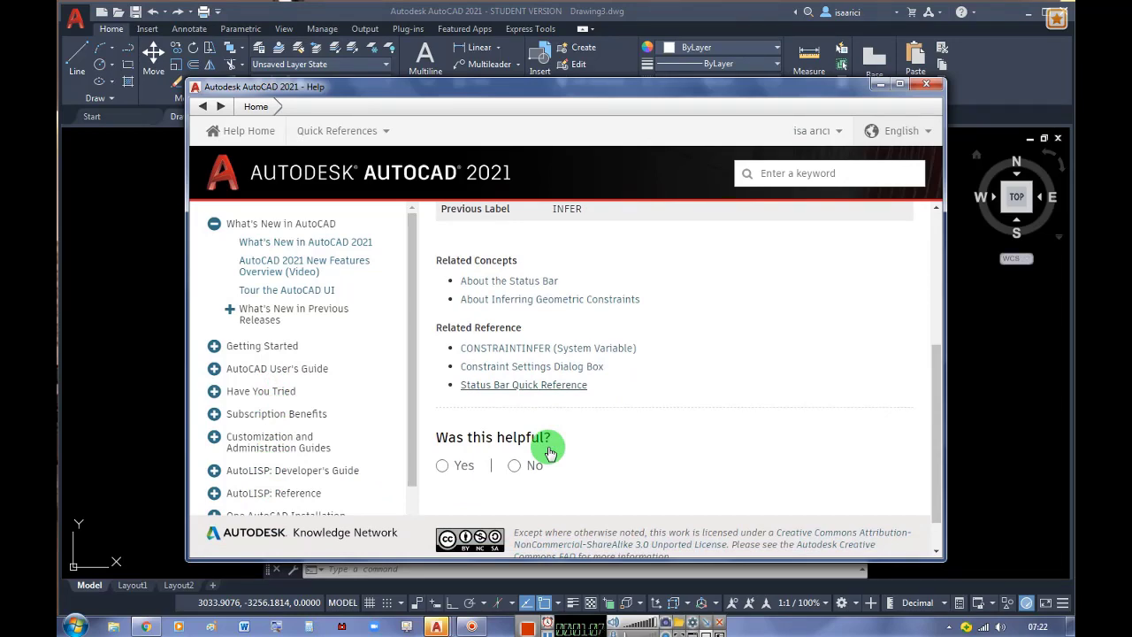
scroll(549, 452, up, 4)
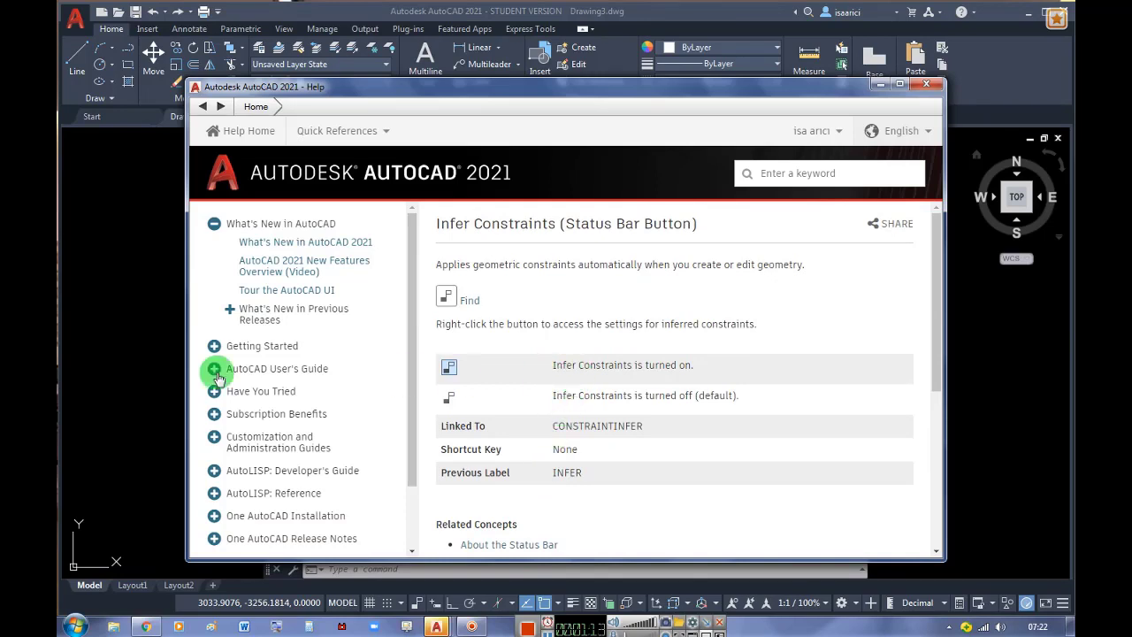
Read About Panning and Zooming under AutoCAD User's Guide > Control Drawing Views, then close Help
click(278, 368)
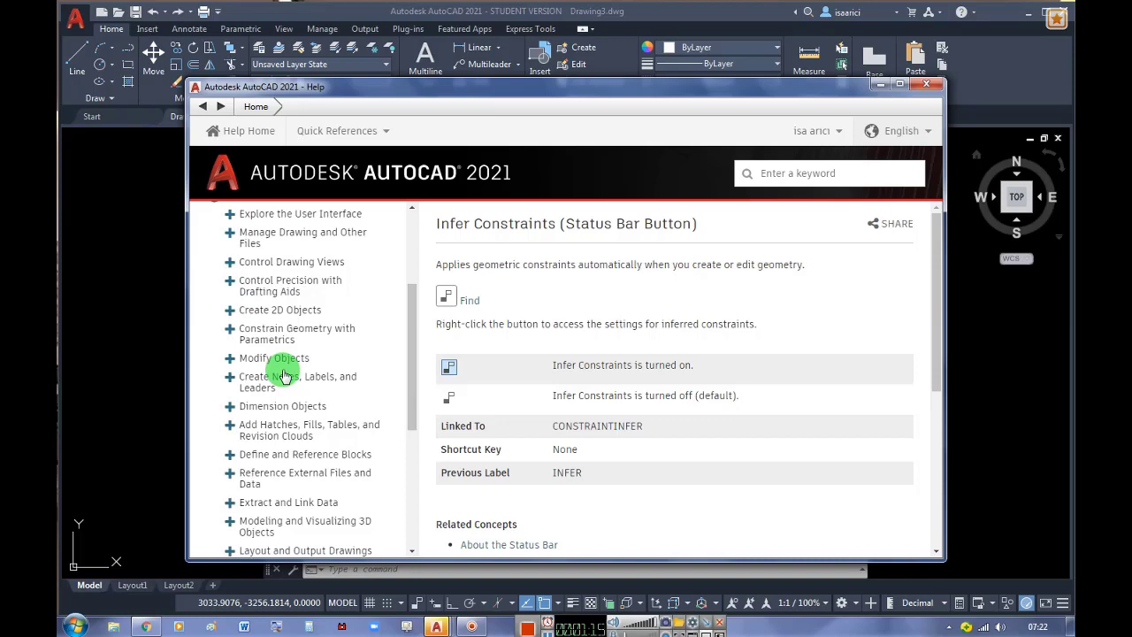
click(290, 264)
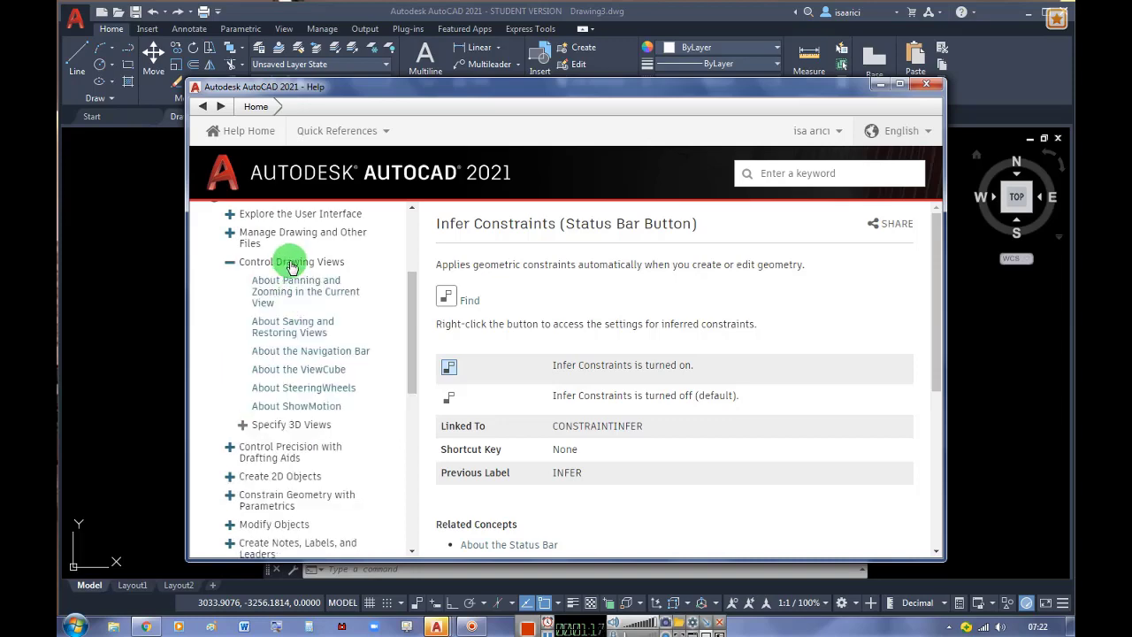
click(292, 287)
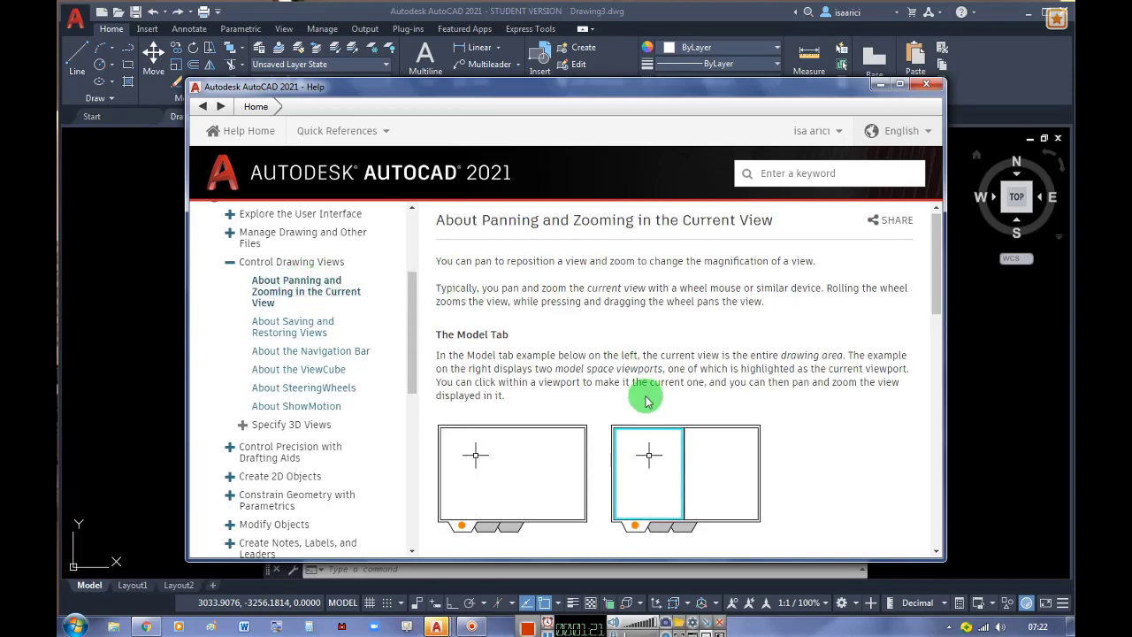
scroll(646, 398, down, 3)
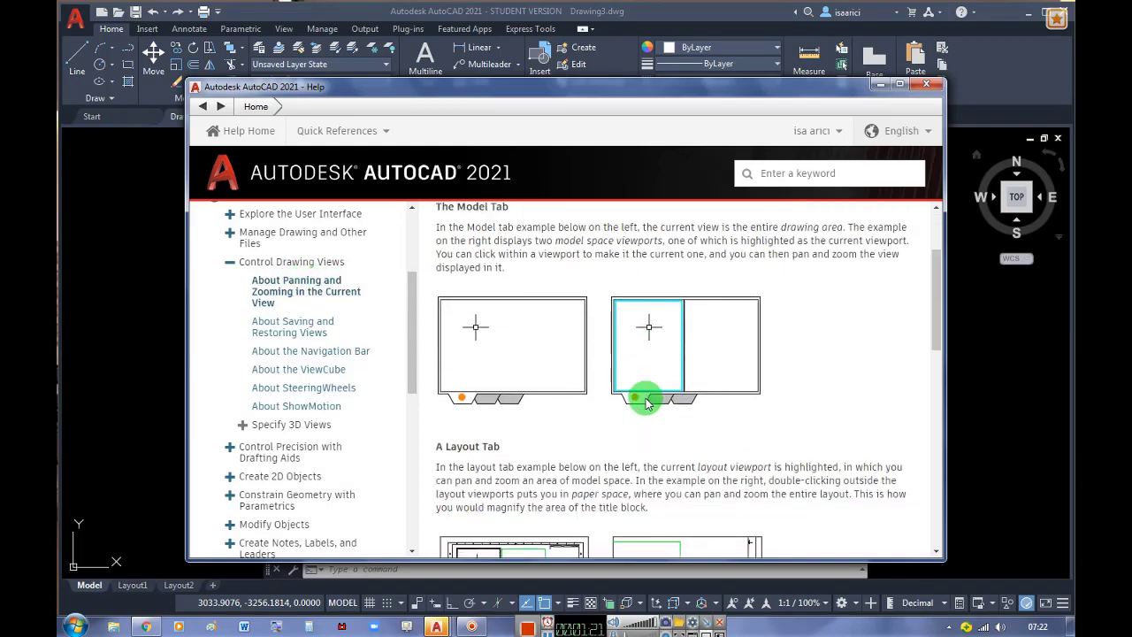
click(925, 89)
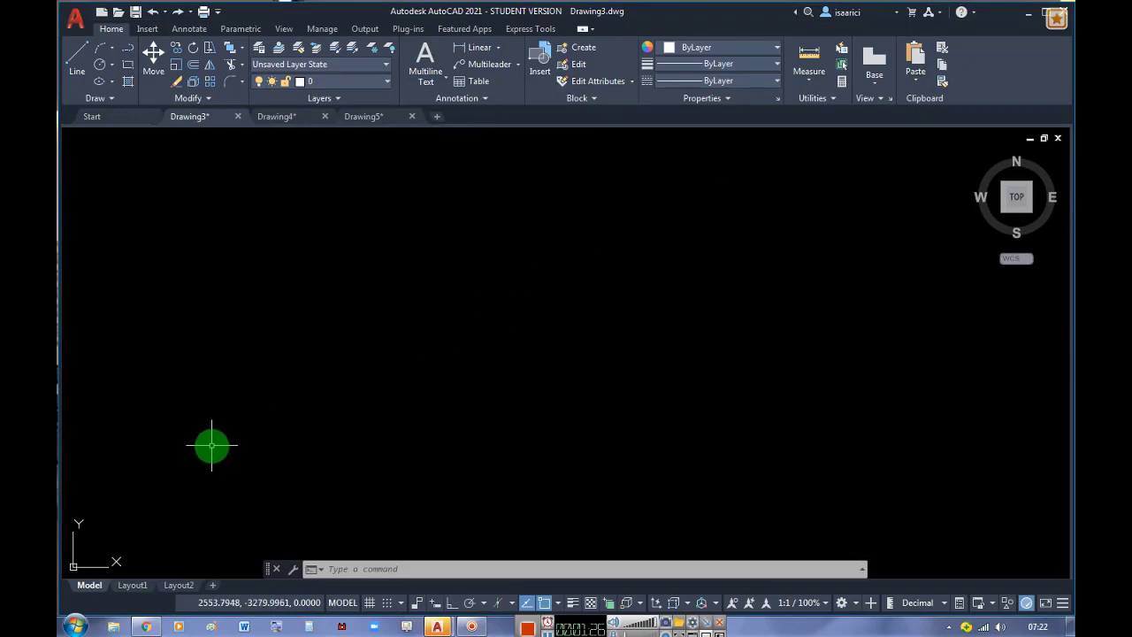
Show and hide command history (F2), toggle object snap (F3) and snap tracking (F11), then list snap modes
key(F2)
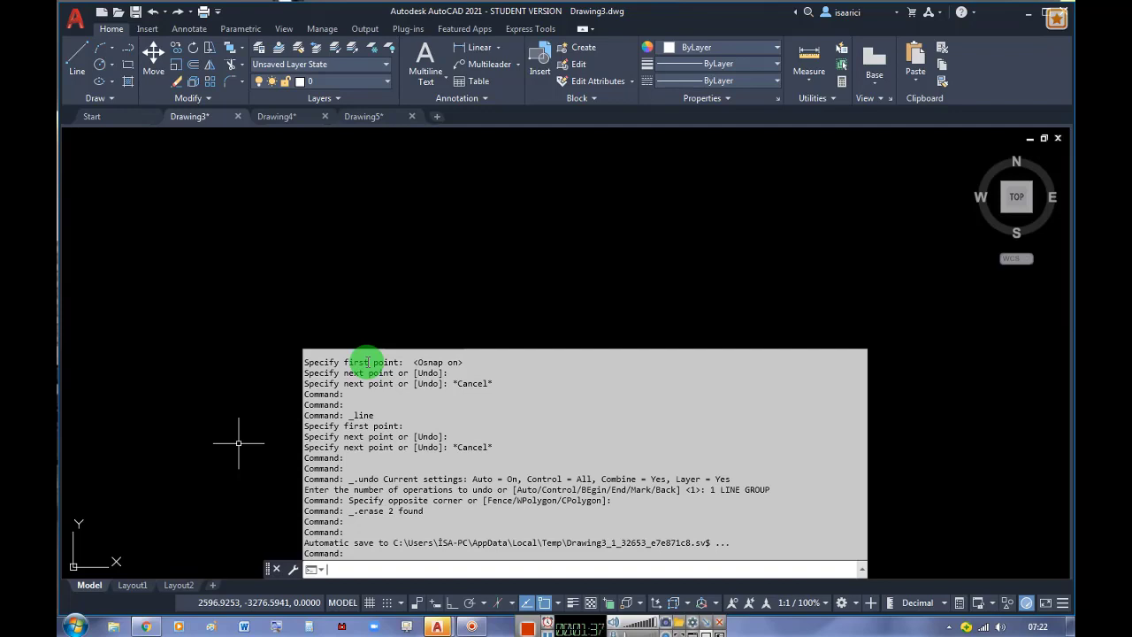
key(F2)
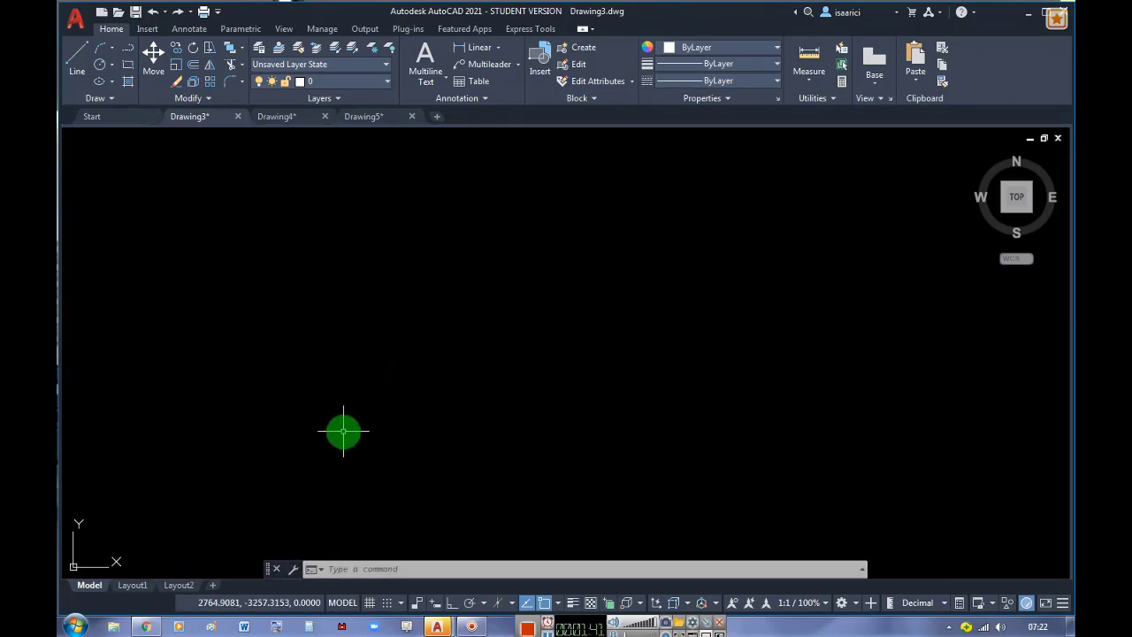
key(F3)
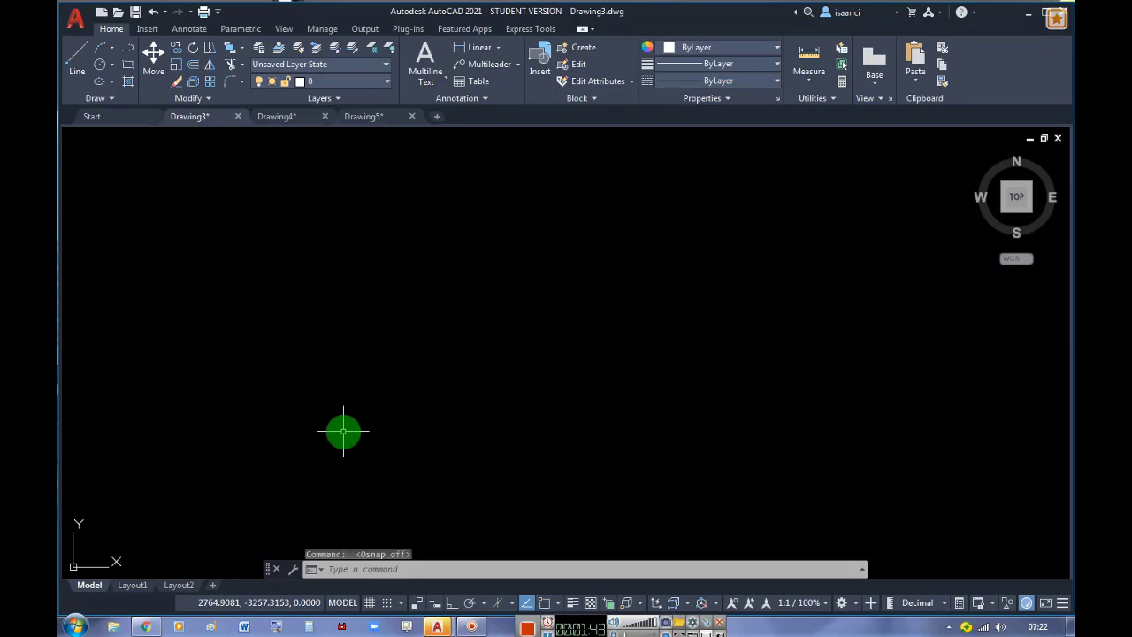
key(F11)
key(F3)
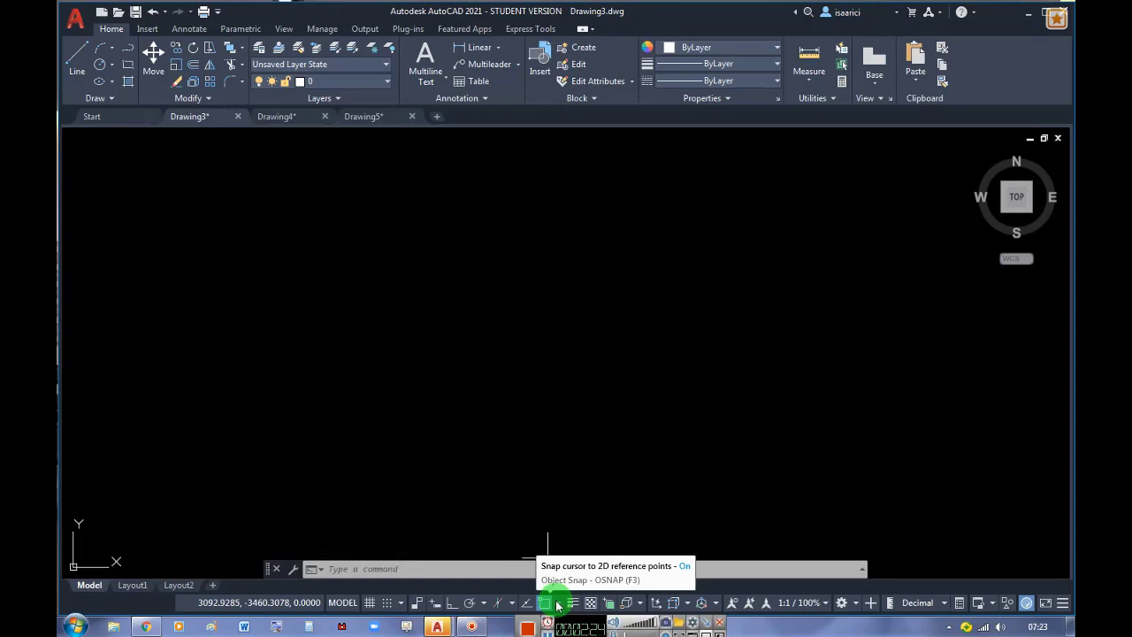
click(558, 603)
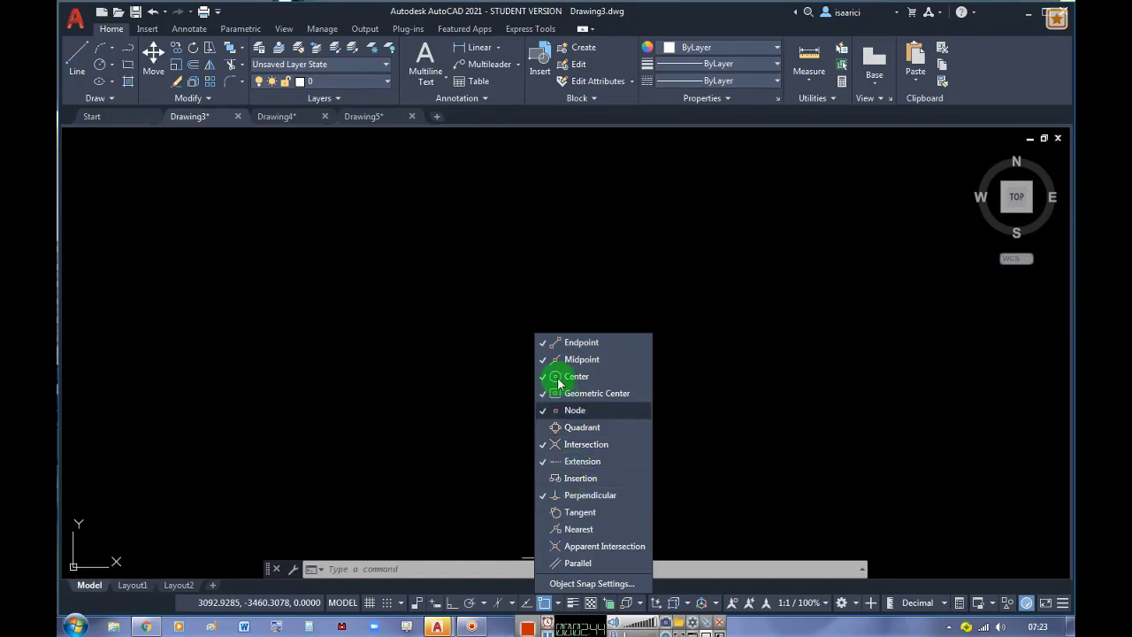
Draw a first line from left of centre sloping down to the lower right
click(491, 415)
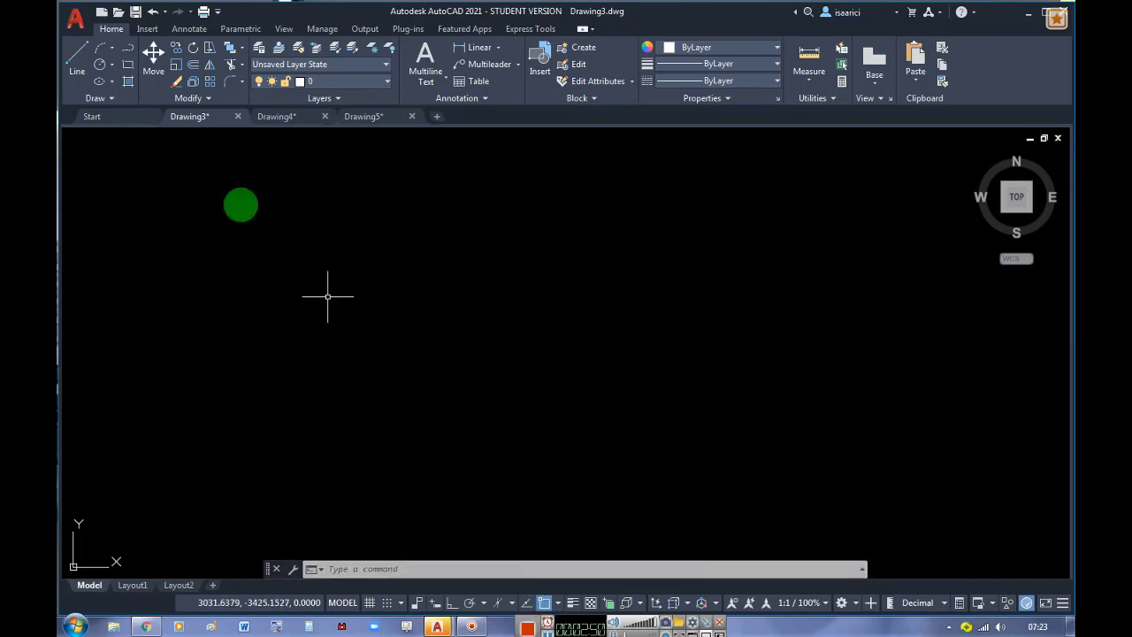
click(77, 60)
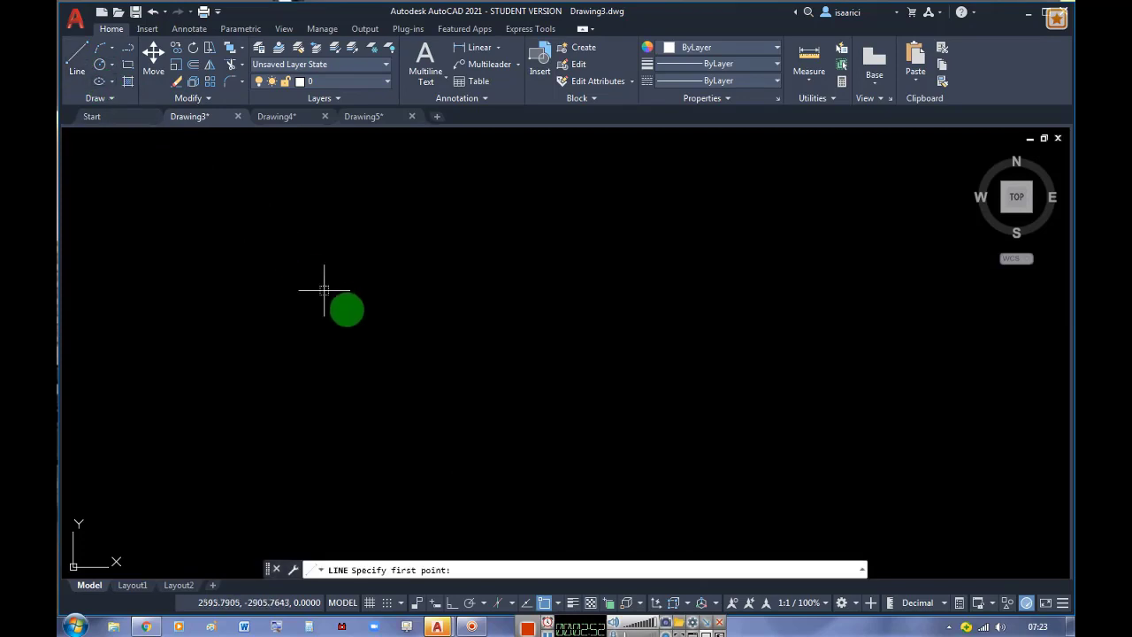
click(362, 320)
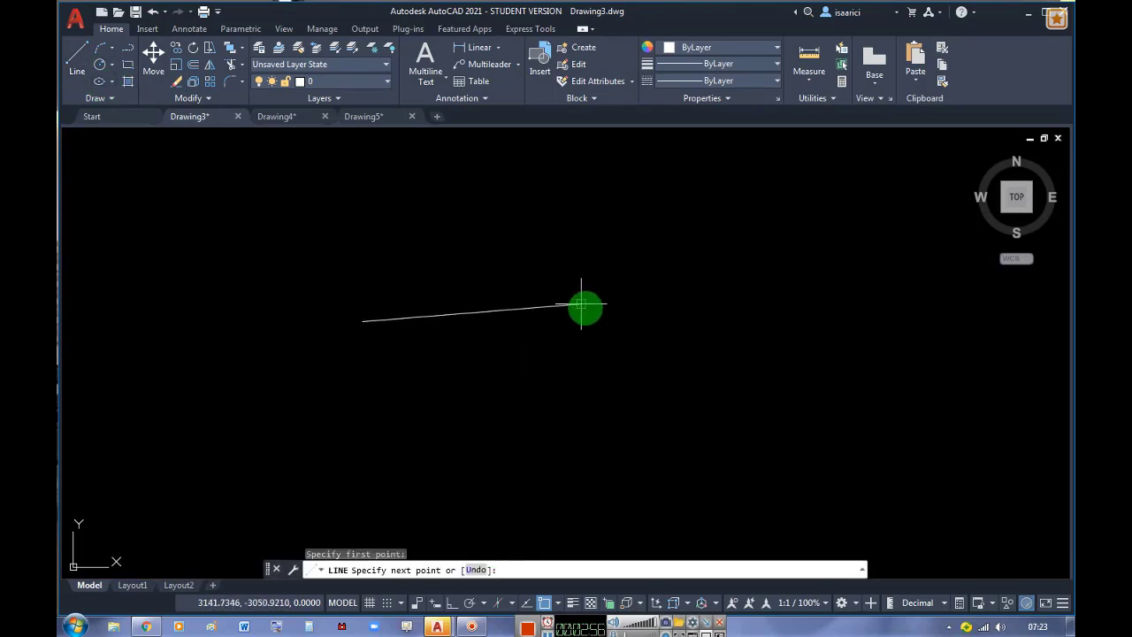
click(550, 394)
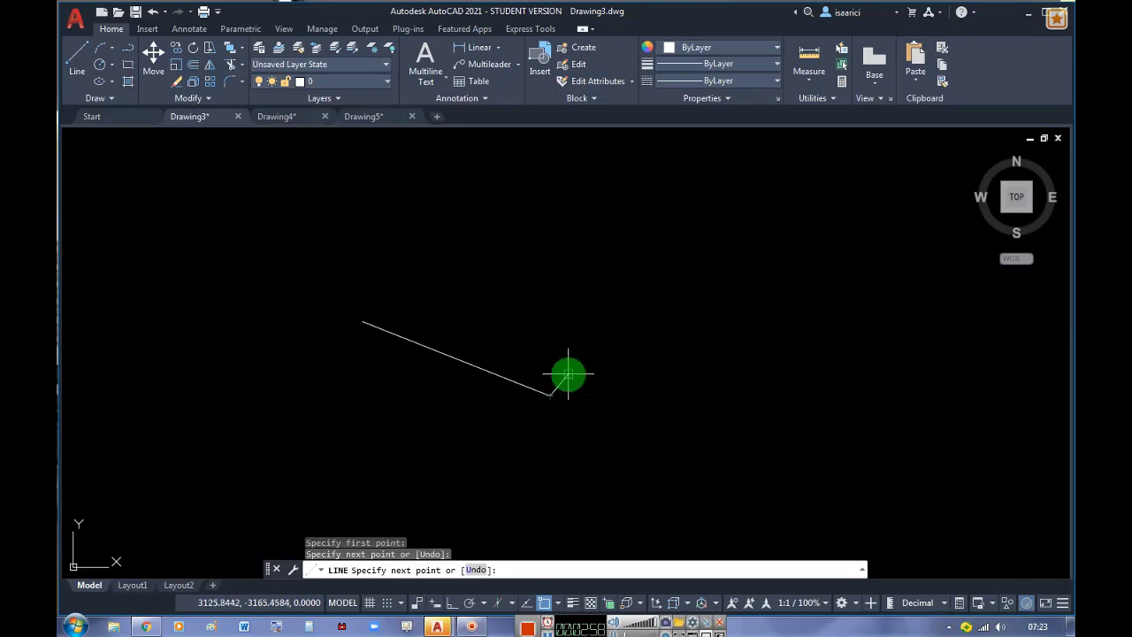
key(Return)
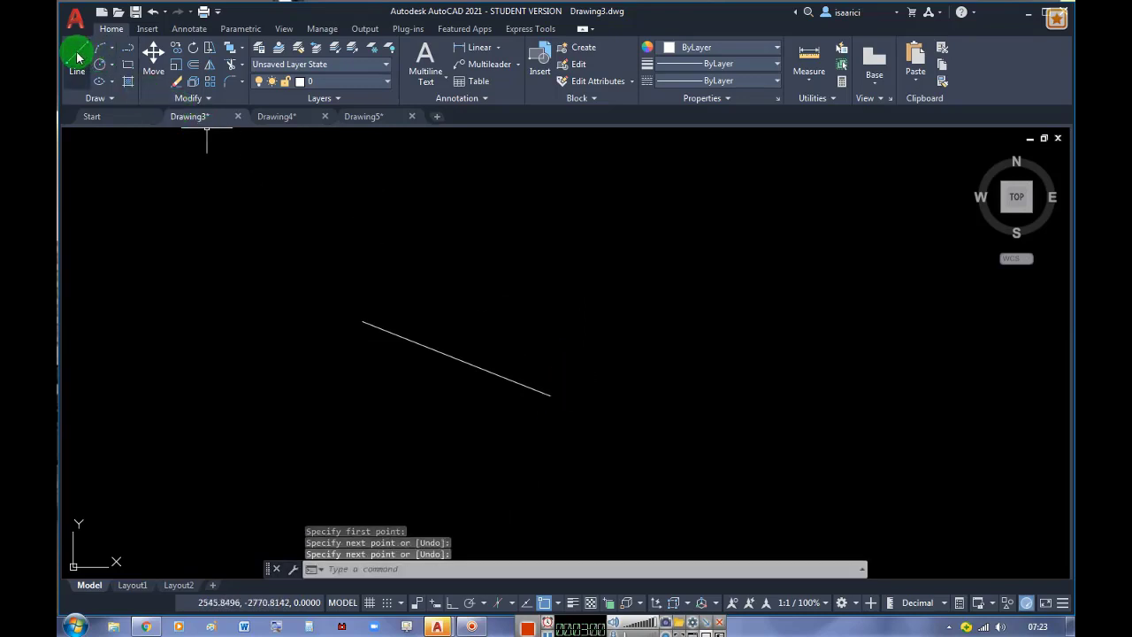
Draw a second line from the first line to its lower-right endpoint
click(96, 61)
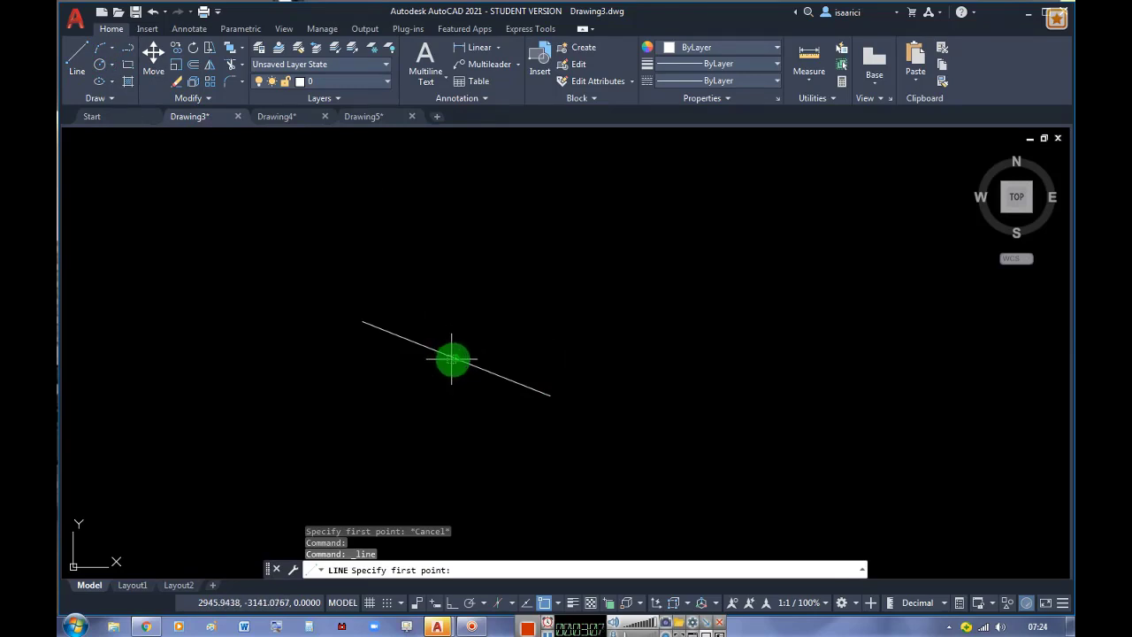
click(457, 359)
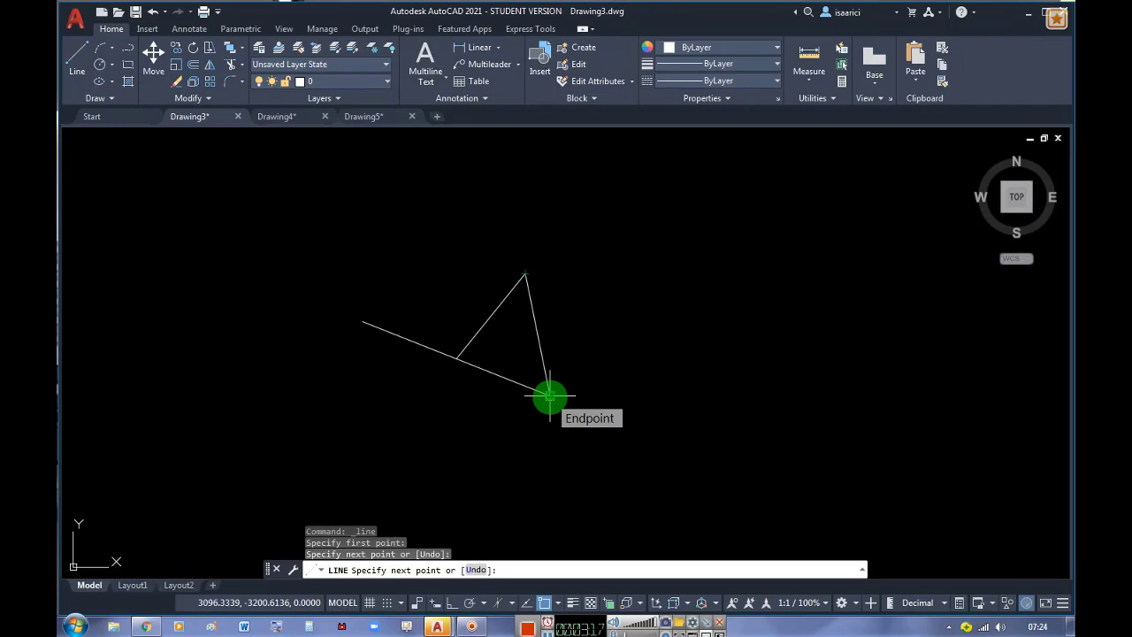
click(549, 395)
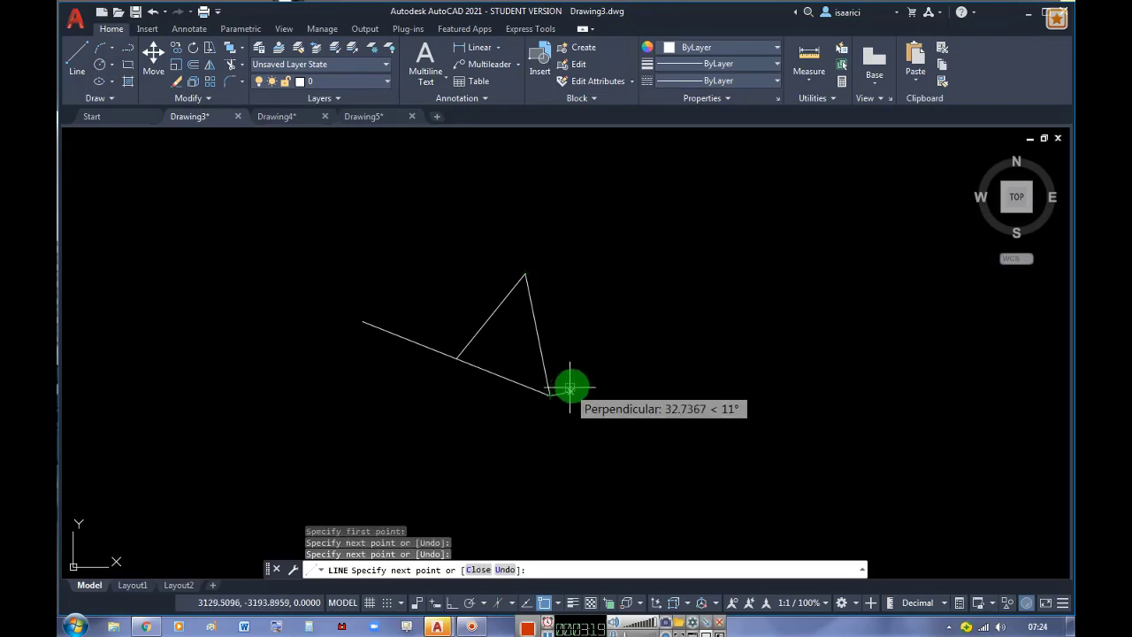
key(Return)
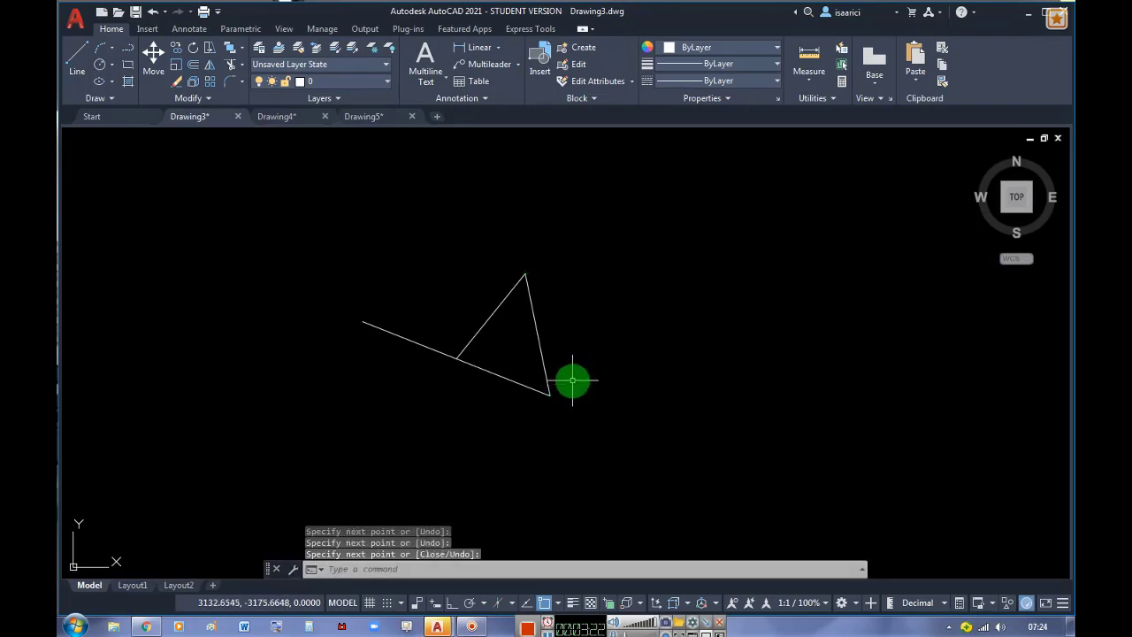
With object snap off, draw a line from the first line's left end up and right
click(544, 602)
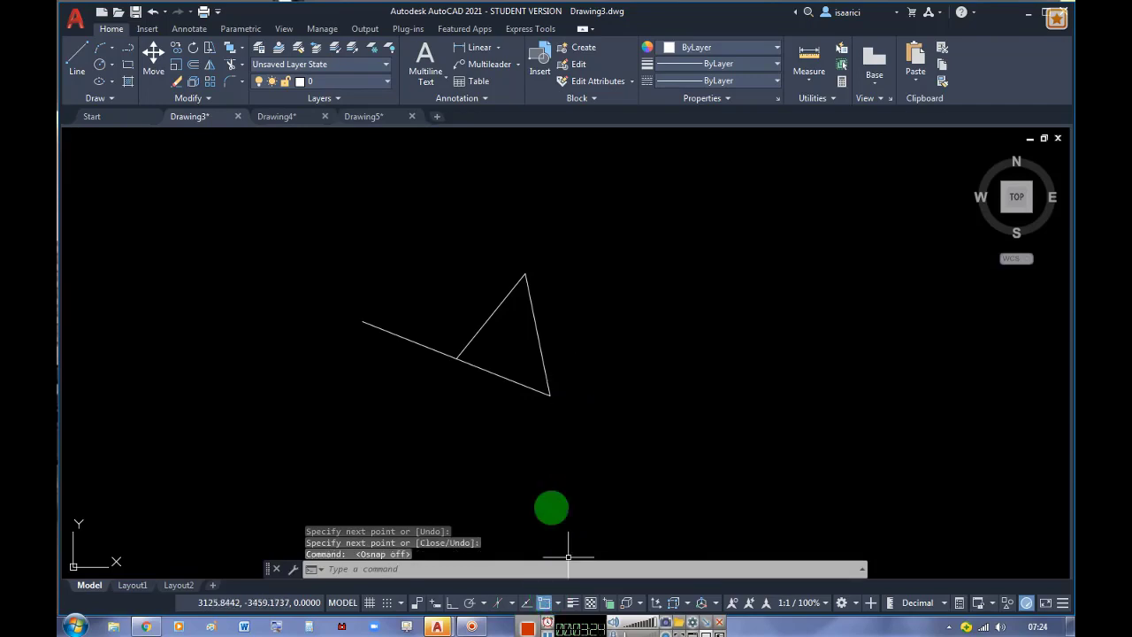
click(78, 56)
click(77, 57)
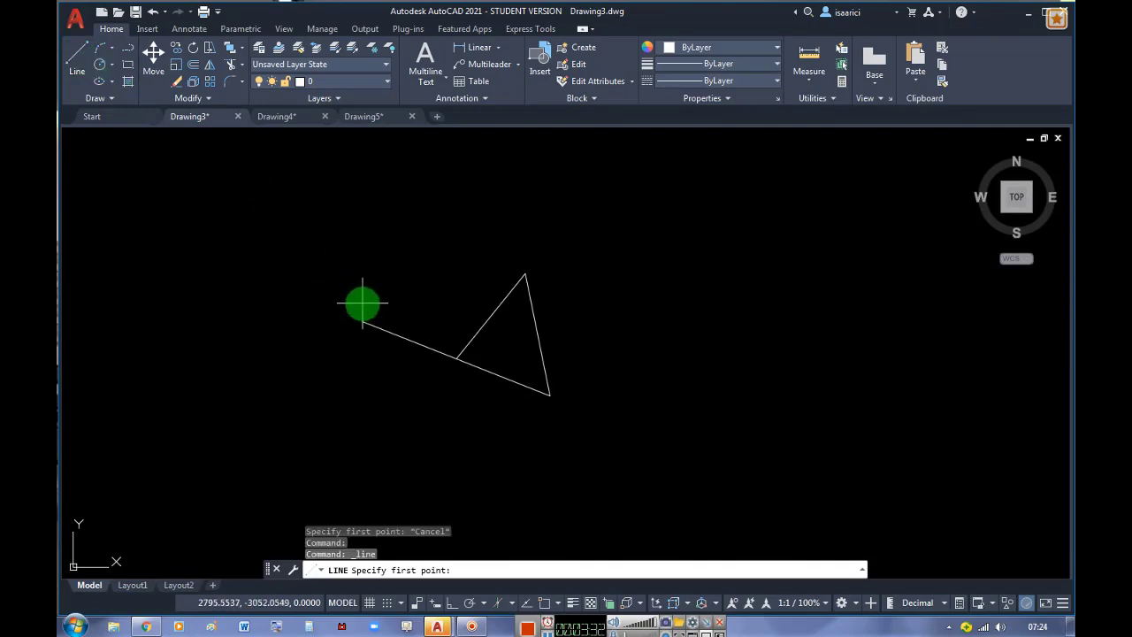
click(362, 320)
click(431, 240)
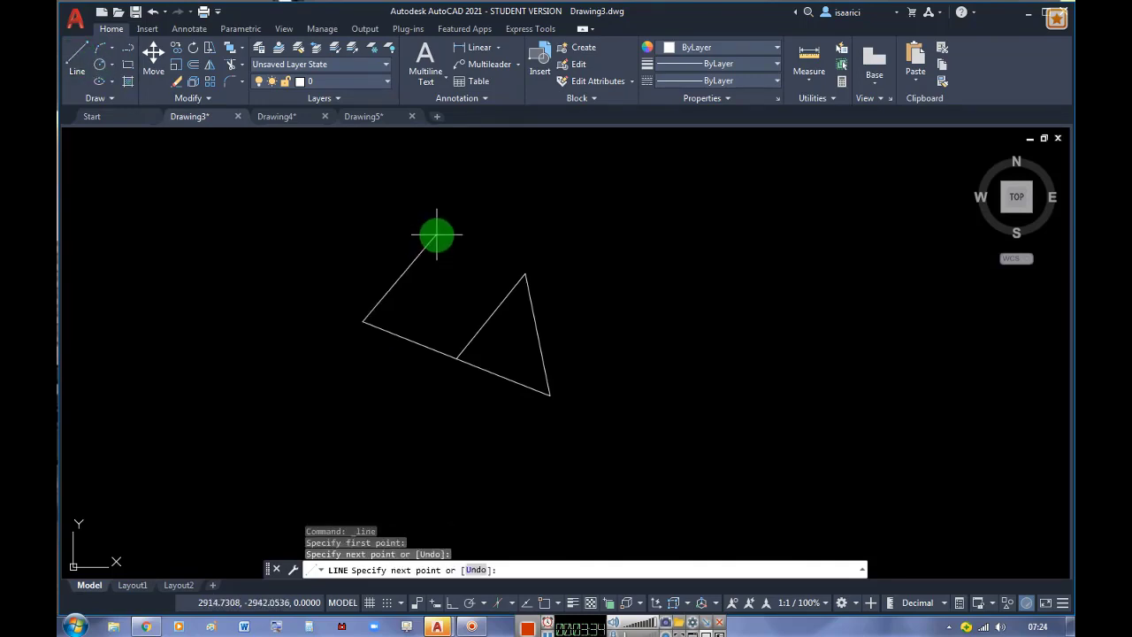
key(Escape)
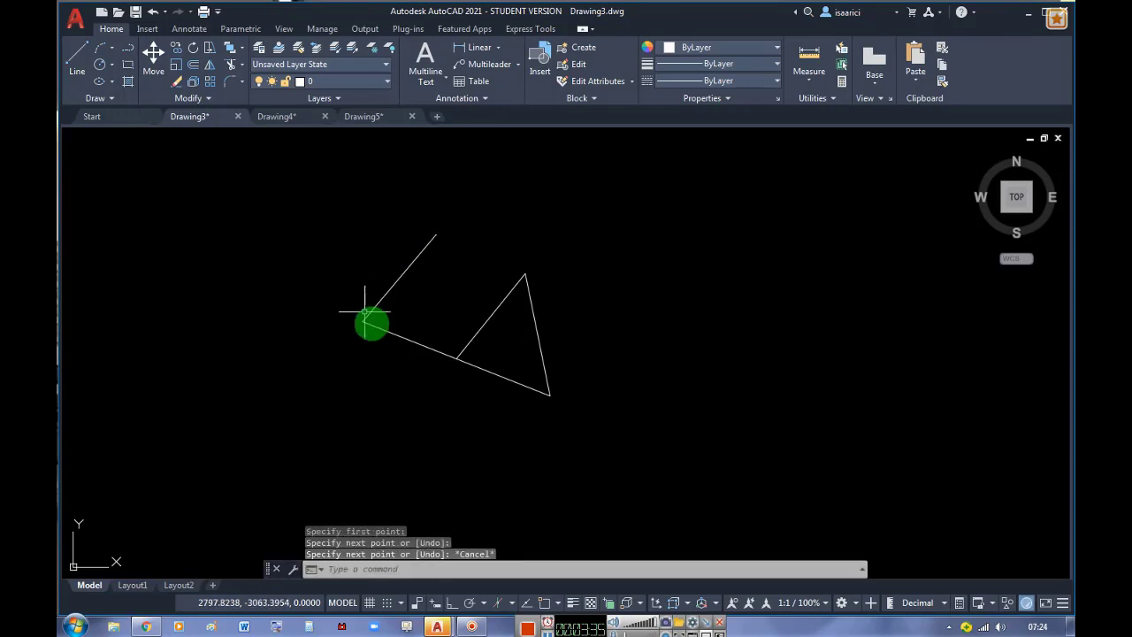
Window-select all four lines and delete them
scroll(367, 327, up, 5)
middle_drag(358, 326, 330, 273)
scroll(299, 204, up, 4)
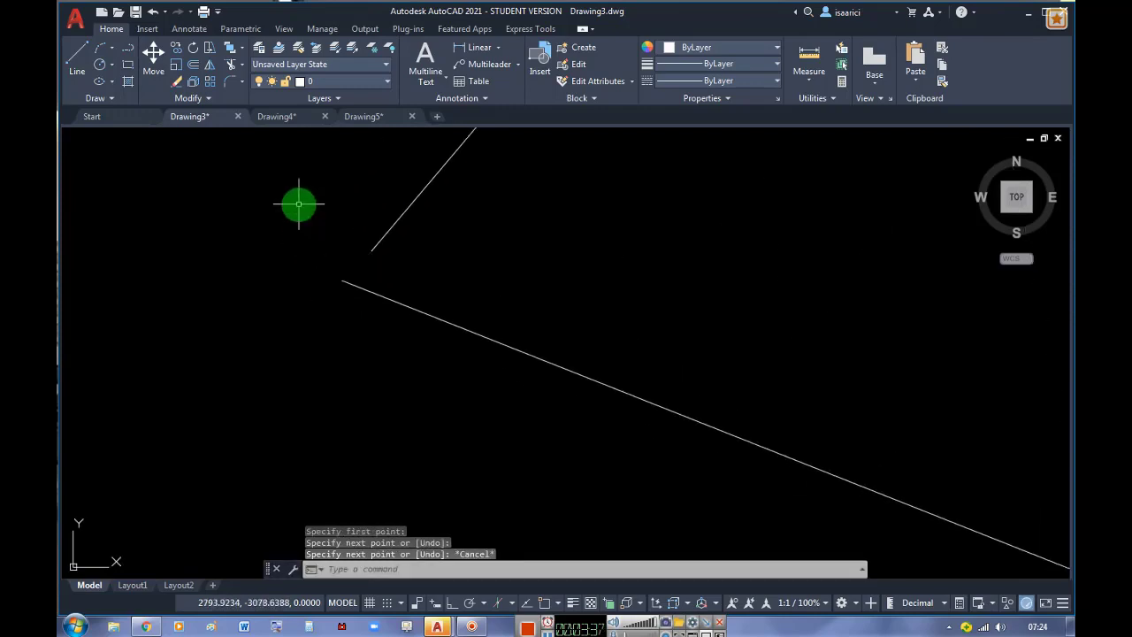
scroll(299, 208, down, 3)
scroll(311, 231, down, 3)
scroll(327, 250, down, 1)
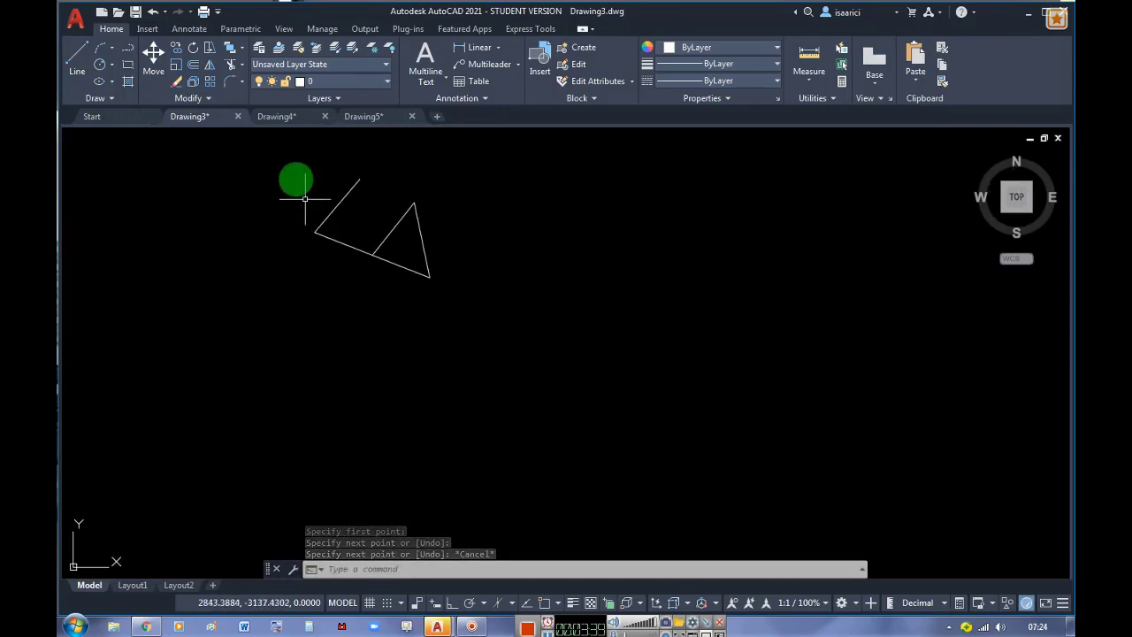
scroll(283, 151, up, 3)
click(288, 160)
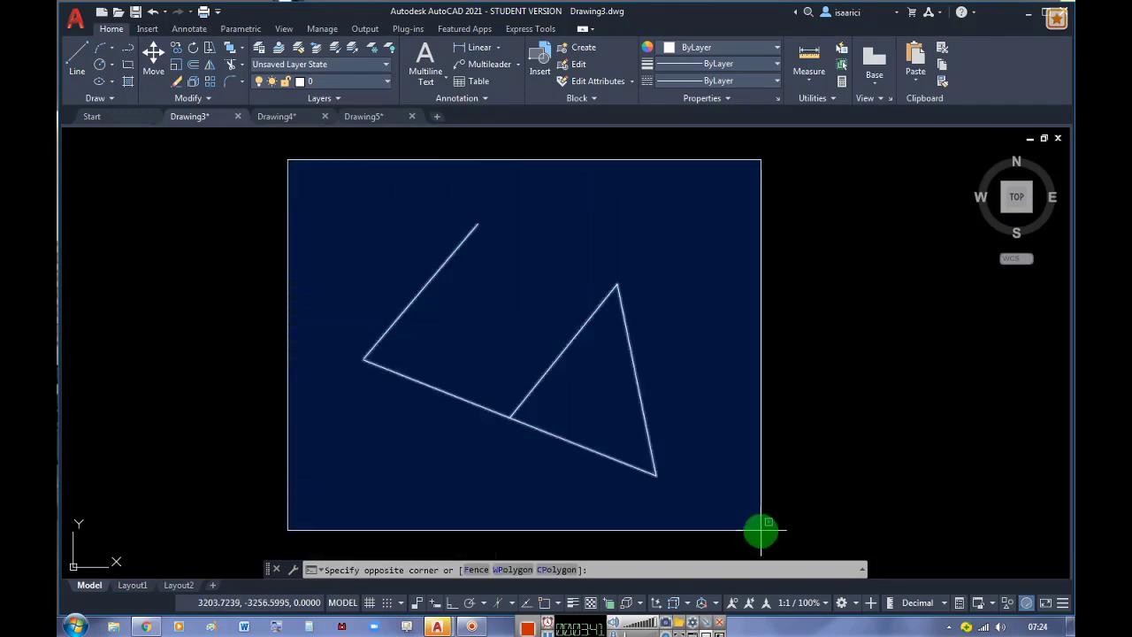
click(761, 530)
key(Delete)
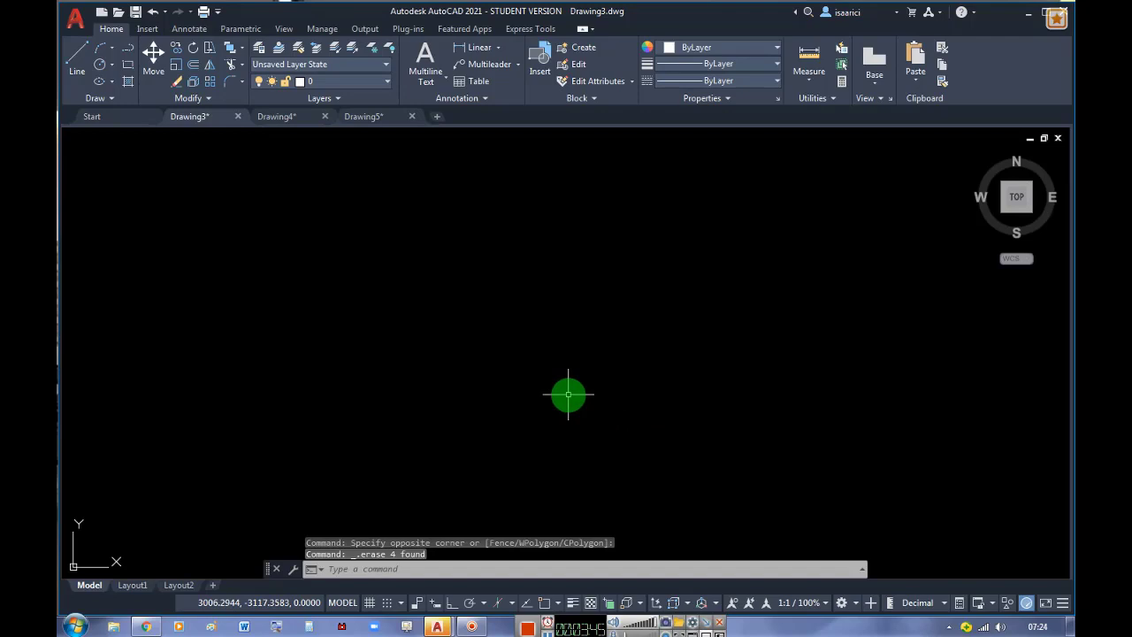
Turn 3D object snap on, browse its snap point list, then turn it back off
key(F4)
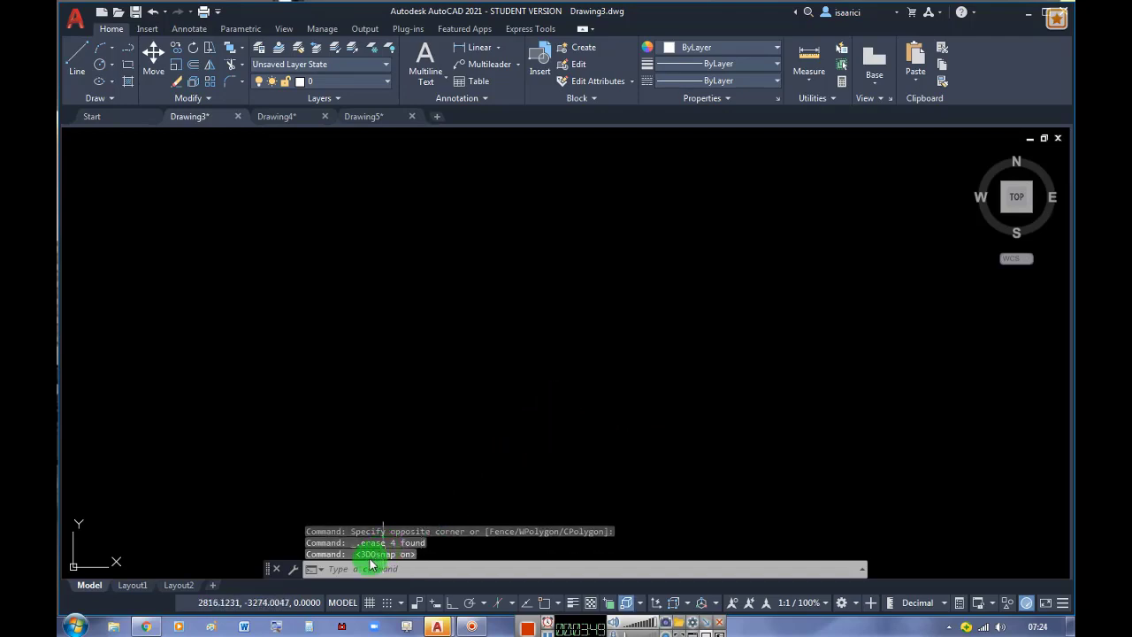
click(641, 606)
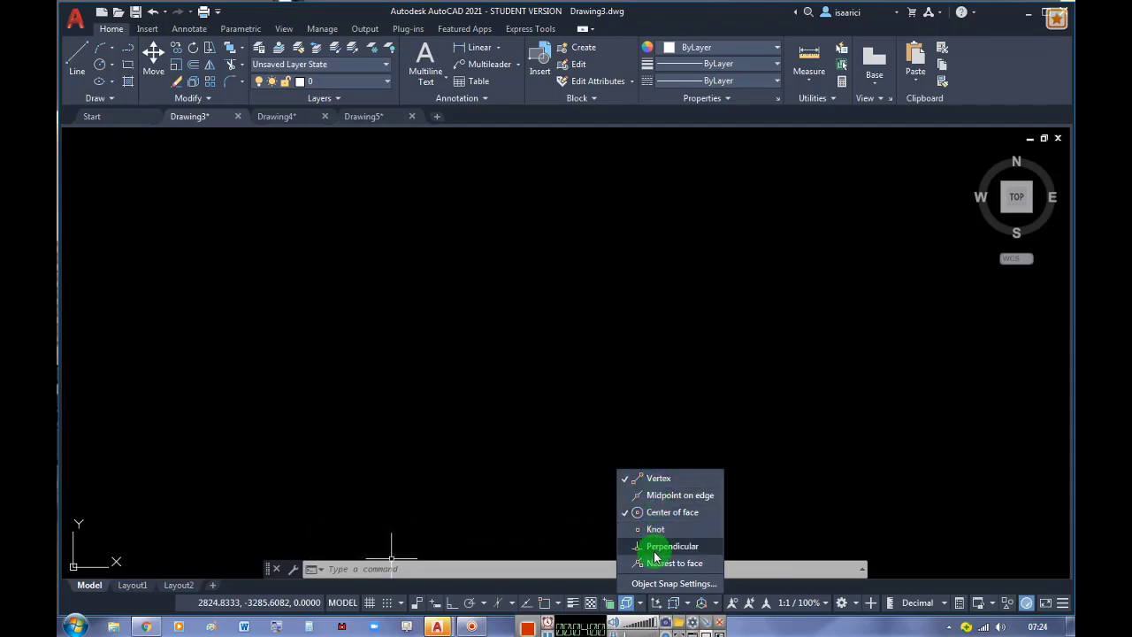
click(543, 431)
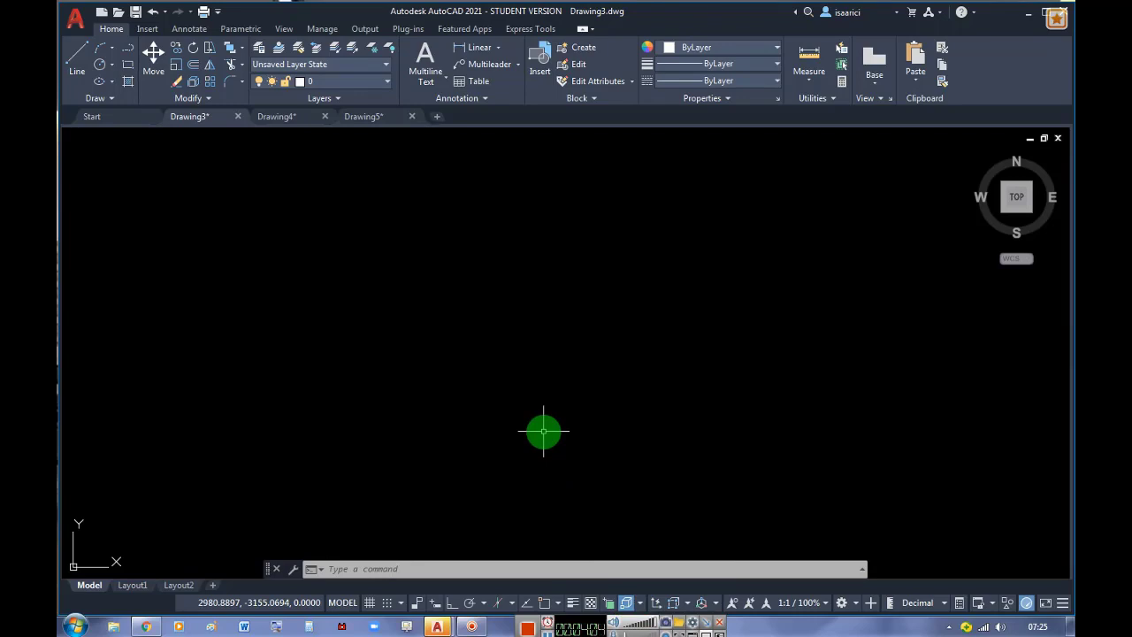
click(626, 602)
Cycle the isoplane to Right then Left and turn Dynamic UCS off
key(F5)
key(F6)
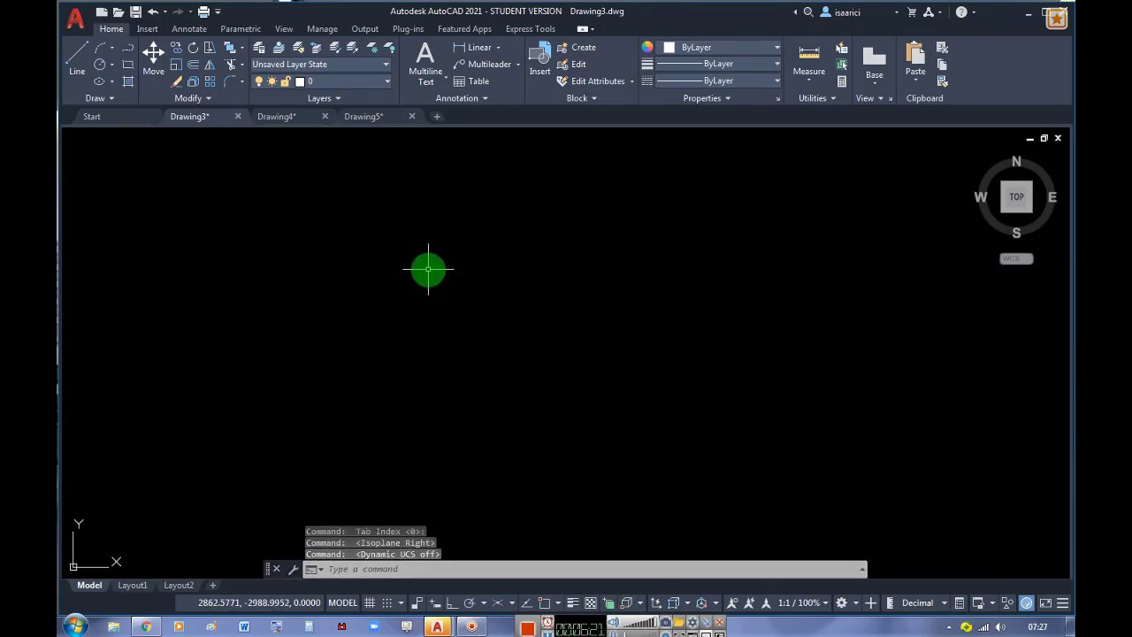
key(F5)
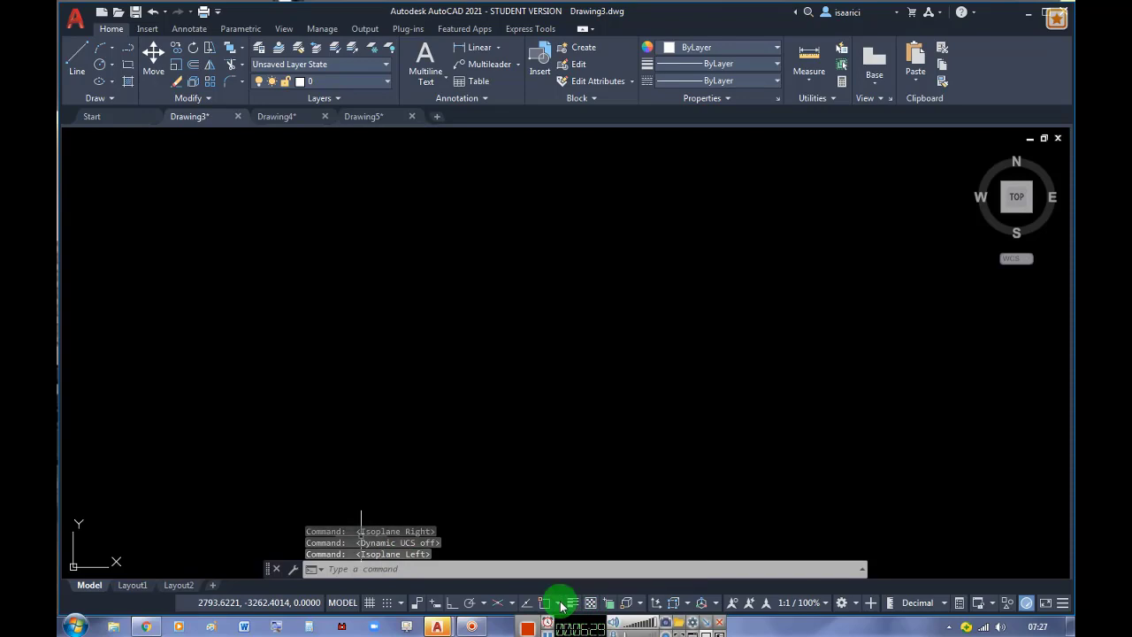
click(559, 603)
Set the snap type to Isometric snap in Drafting Settings' Snap and Grid tab, then start LINE
click(580, 586)
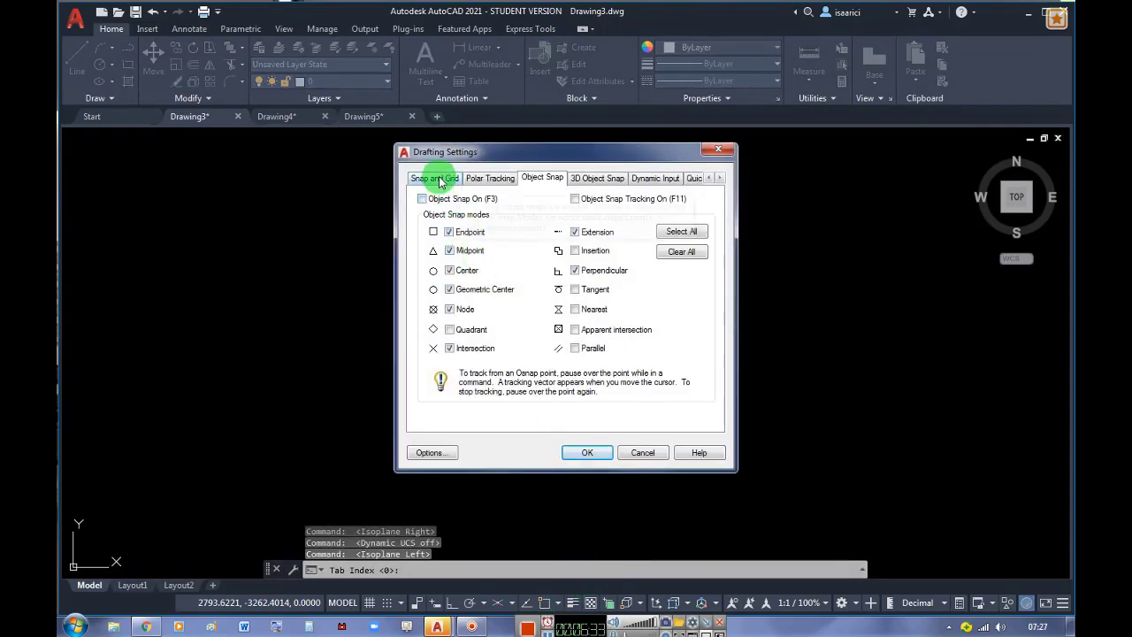
click(440, 180)
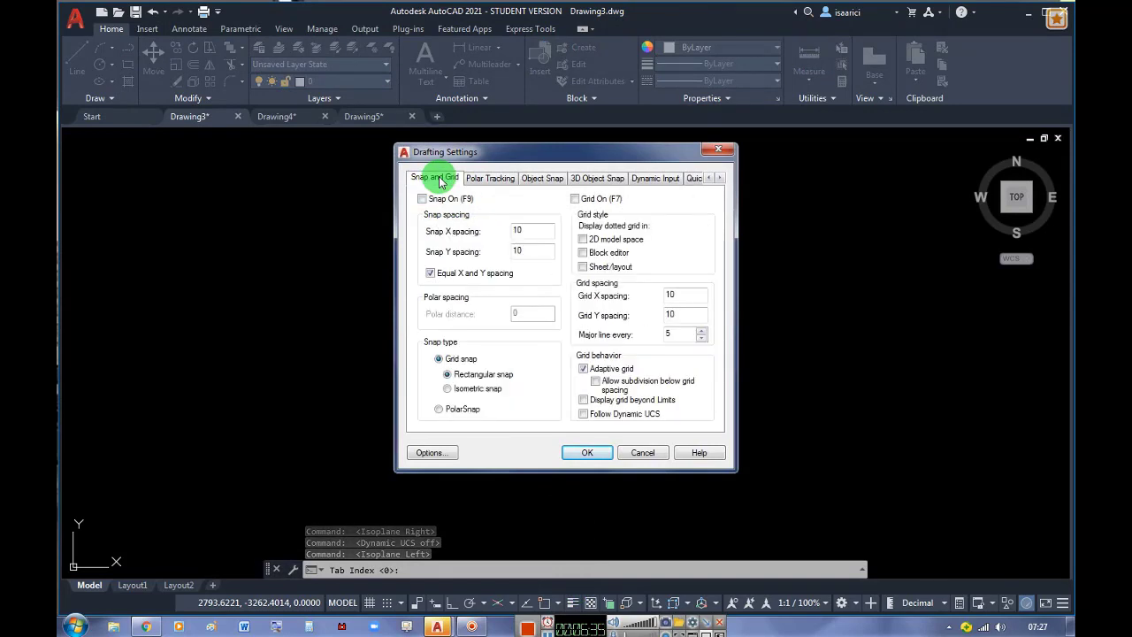
click(485, 389)
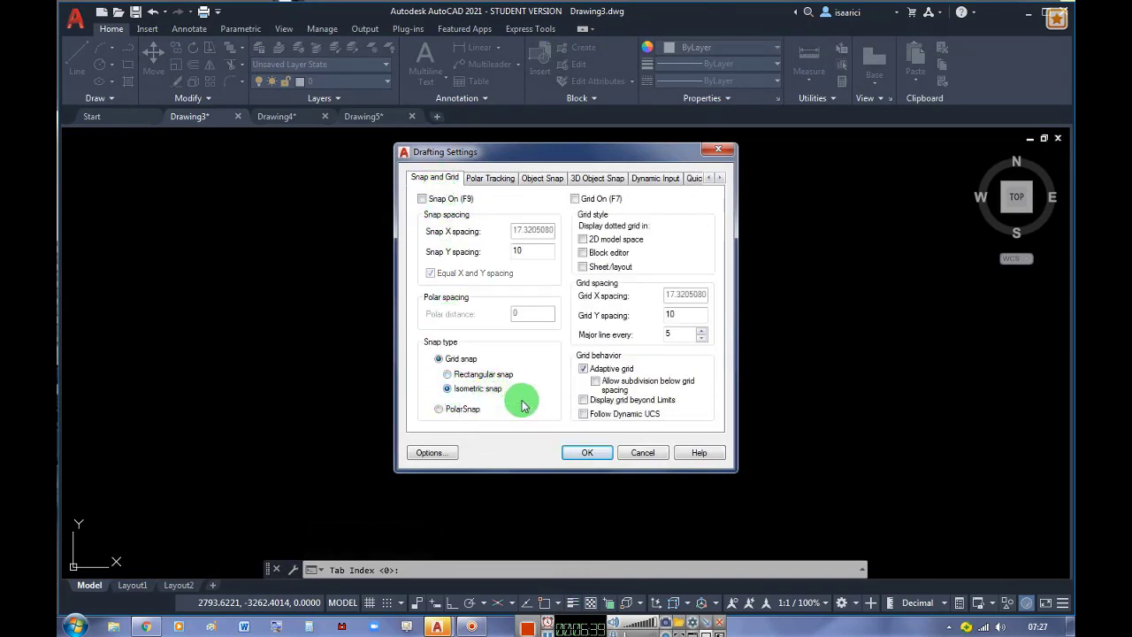
click(592, 451)
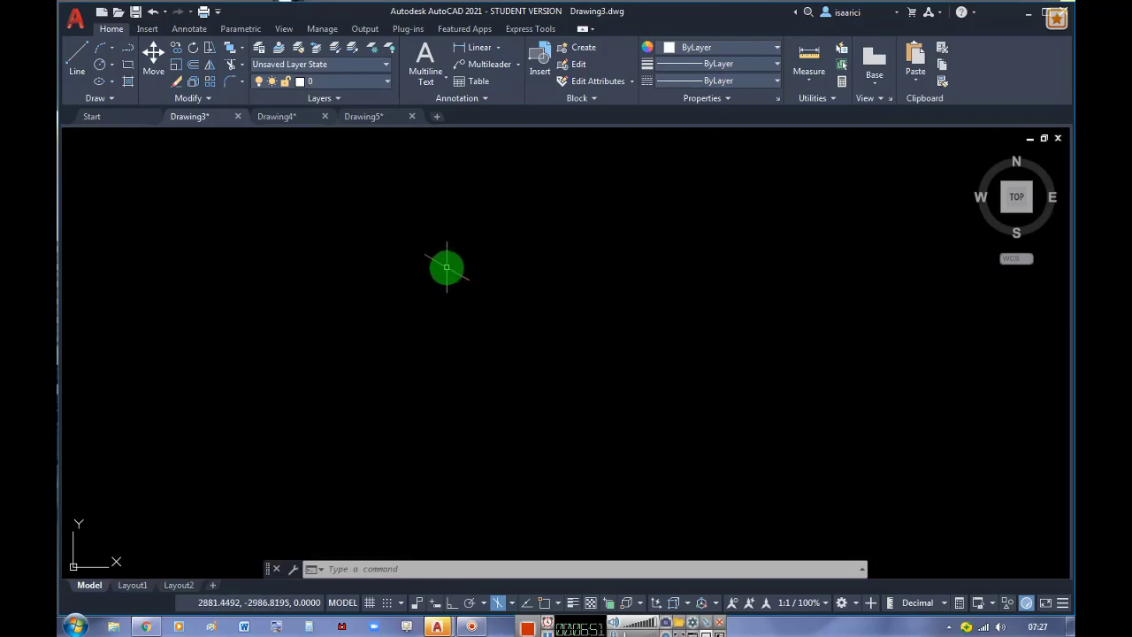
click(73, 63)
Turn on Ortho and draw the first stepped isometric outline of vertical, 330° and 150° segments
click(442, 313)
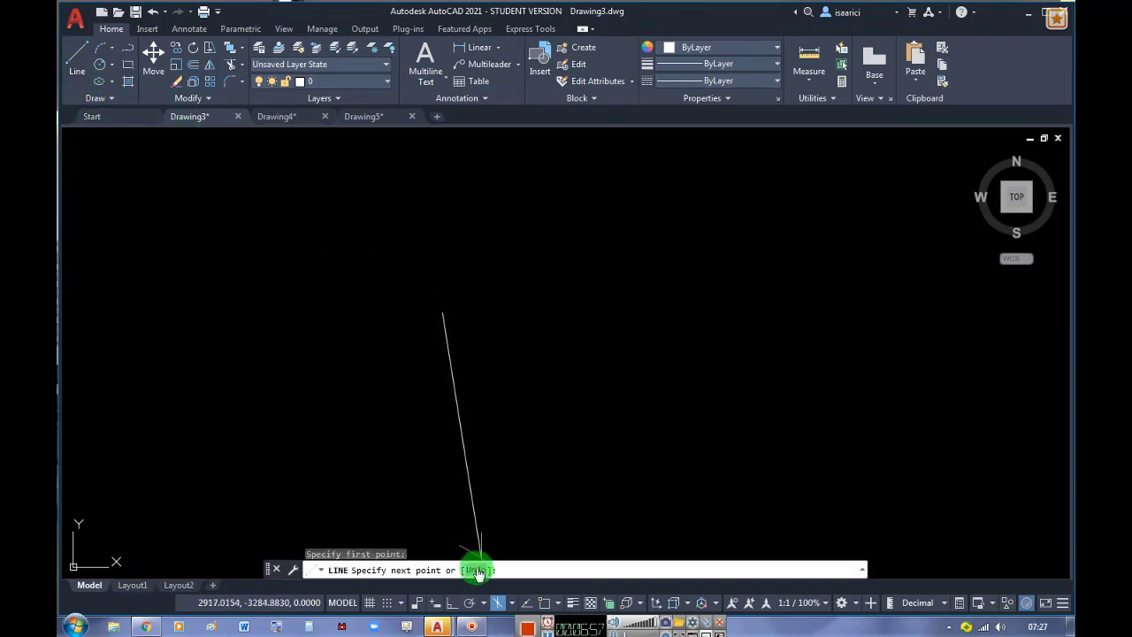
click(458, 603)
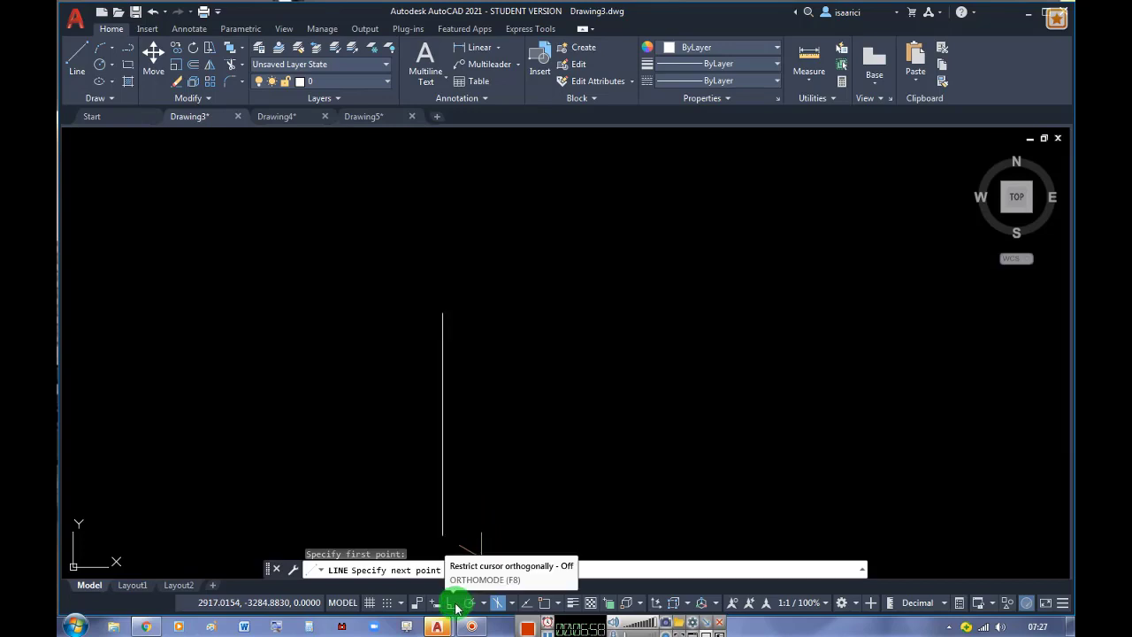
click(455, 389)
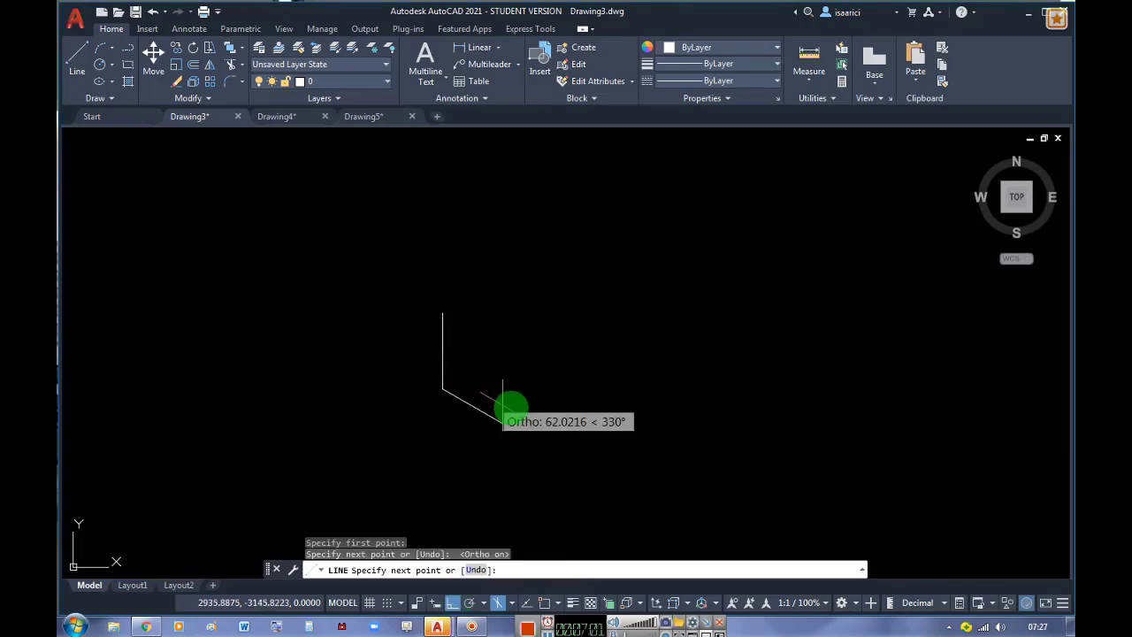
click(526, 408)
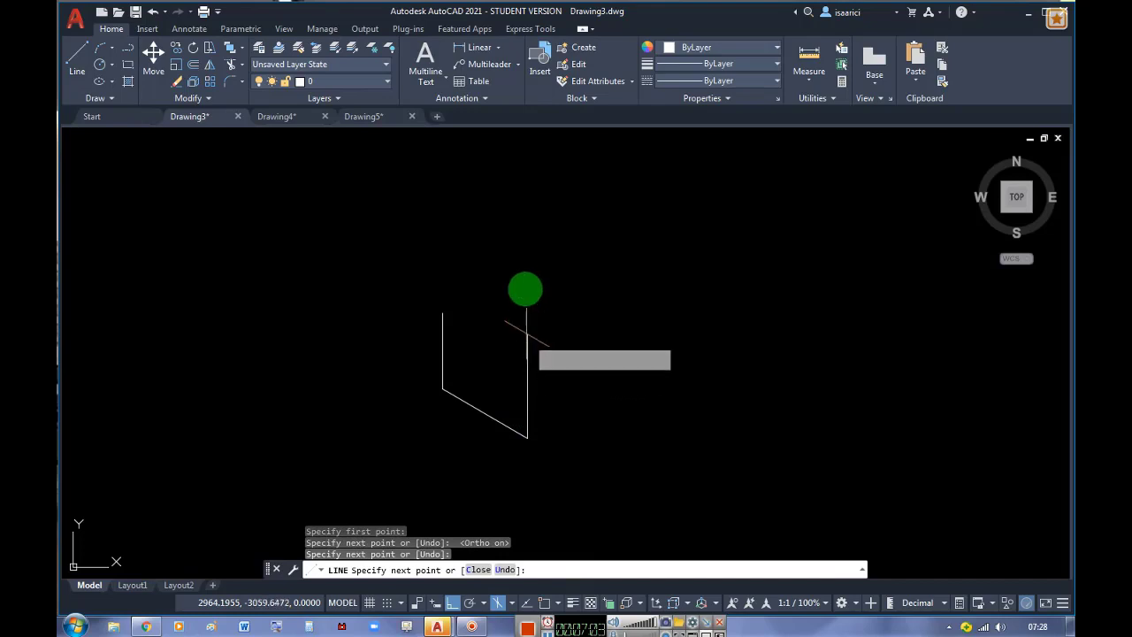
click(527, 240)
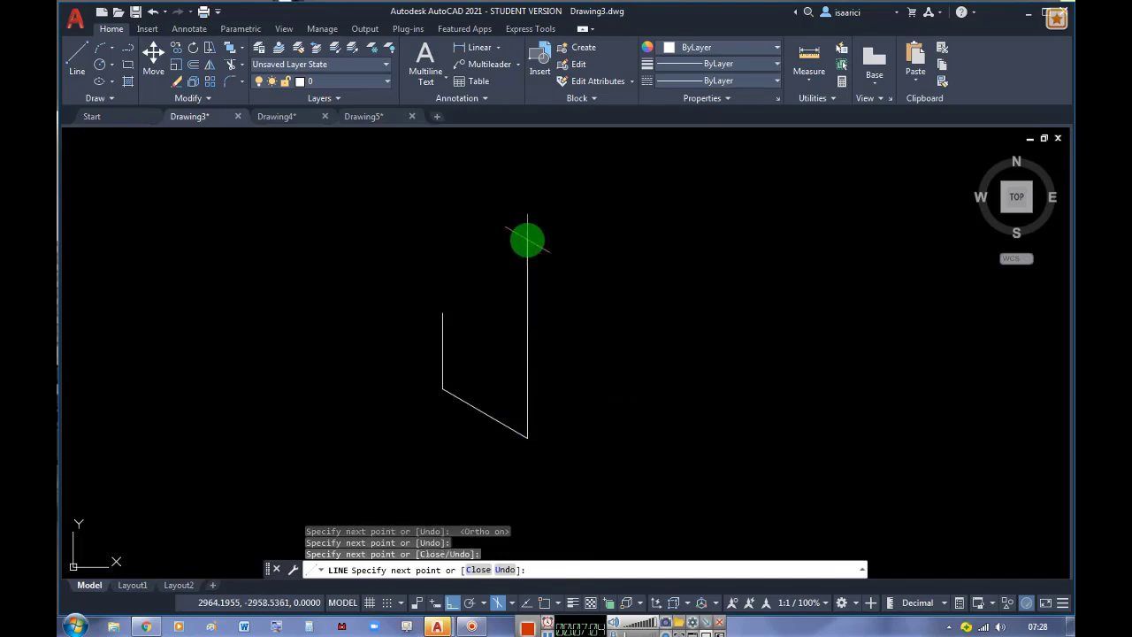
click(631, 303)
click(623, 221)
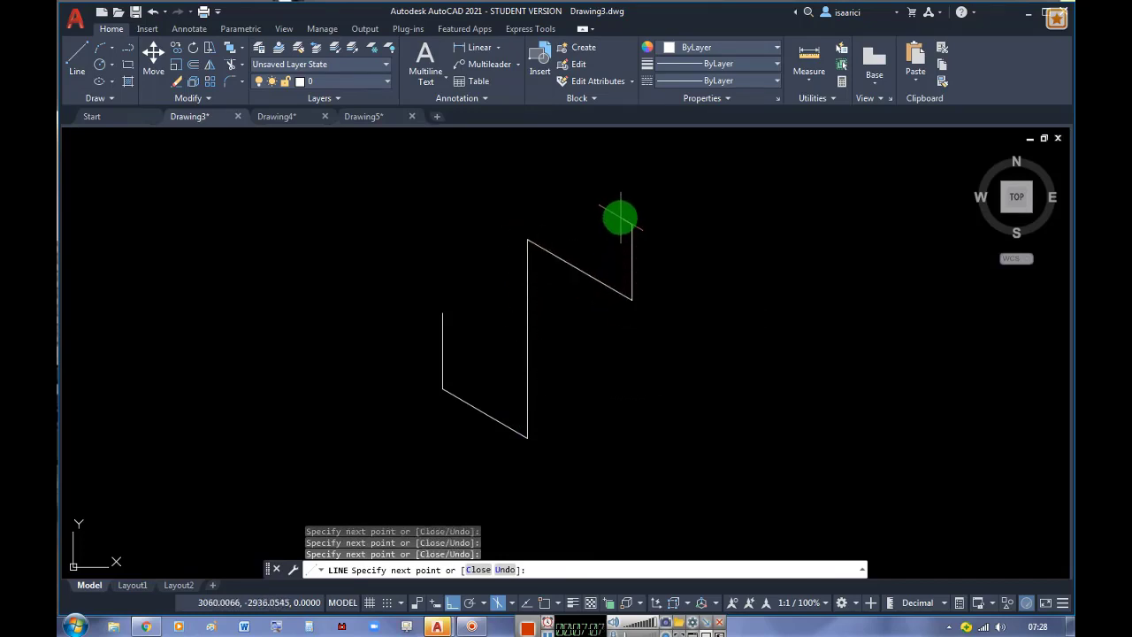
click(439, 189)
click(442, 250)
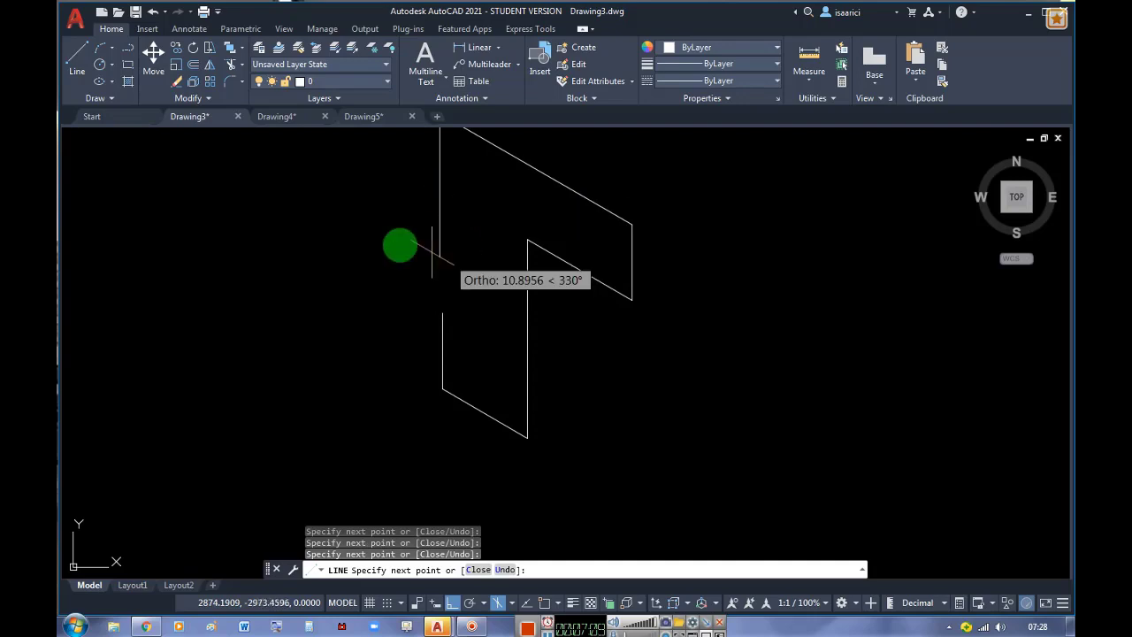
click(387, 216)
click(389, 337)
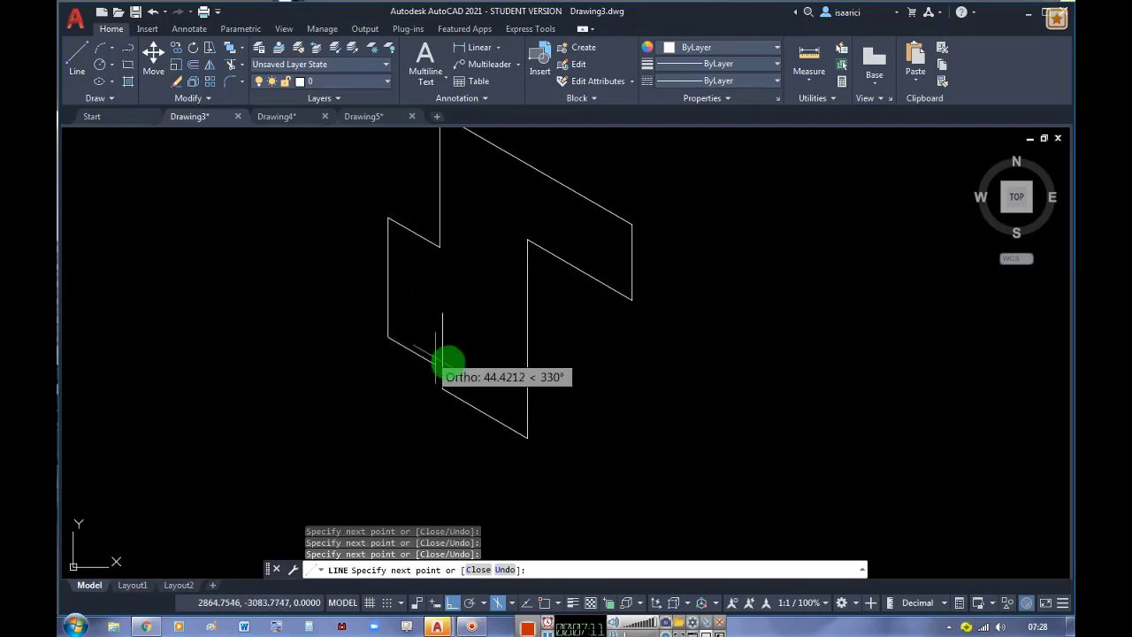
Extend the chain rightward with 30°, 150°, 210° and vertical segments, switching the isoplane to Right
click(612, 416)
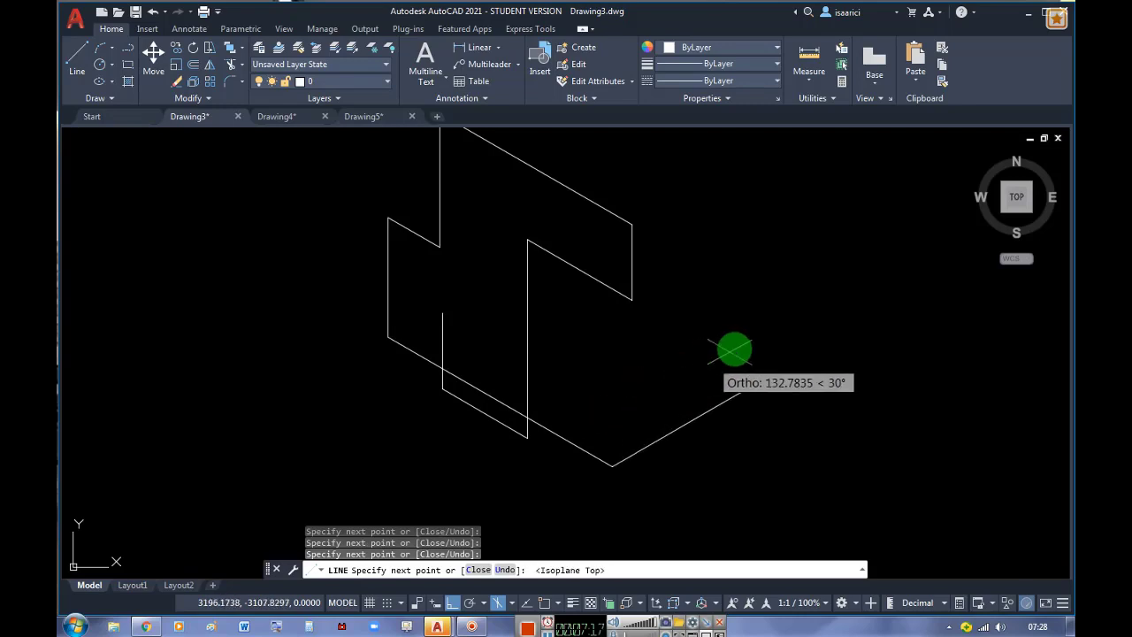
click(751, 385)
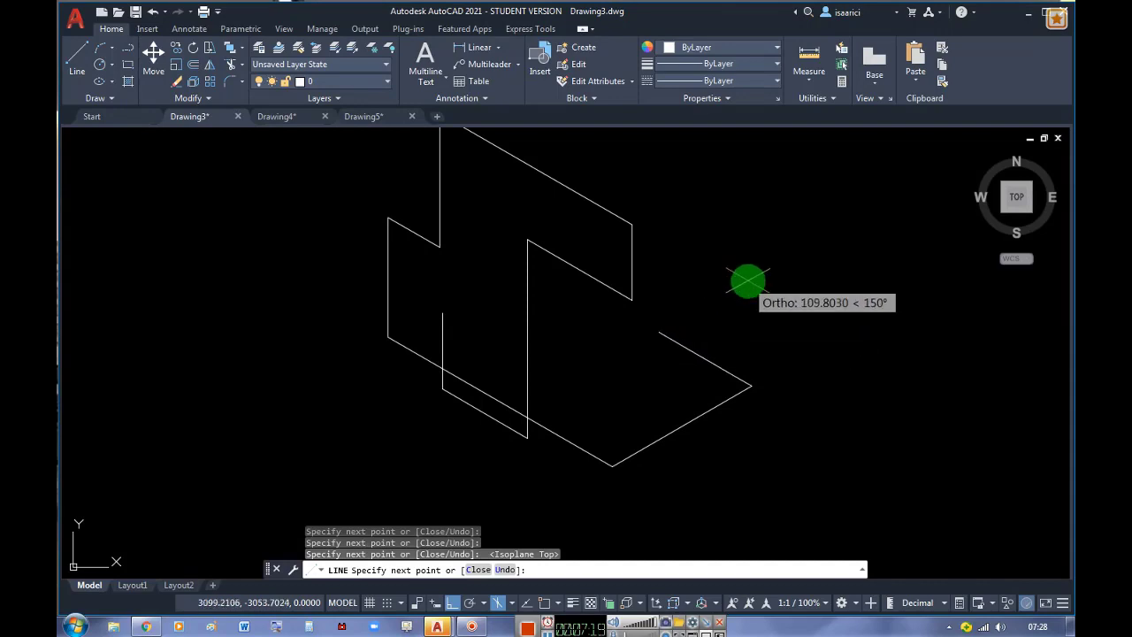
click(658, 332)
click(763, 392)
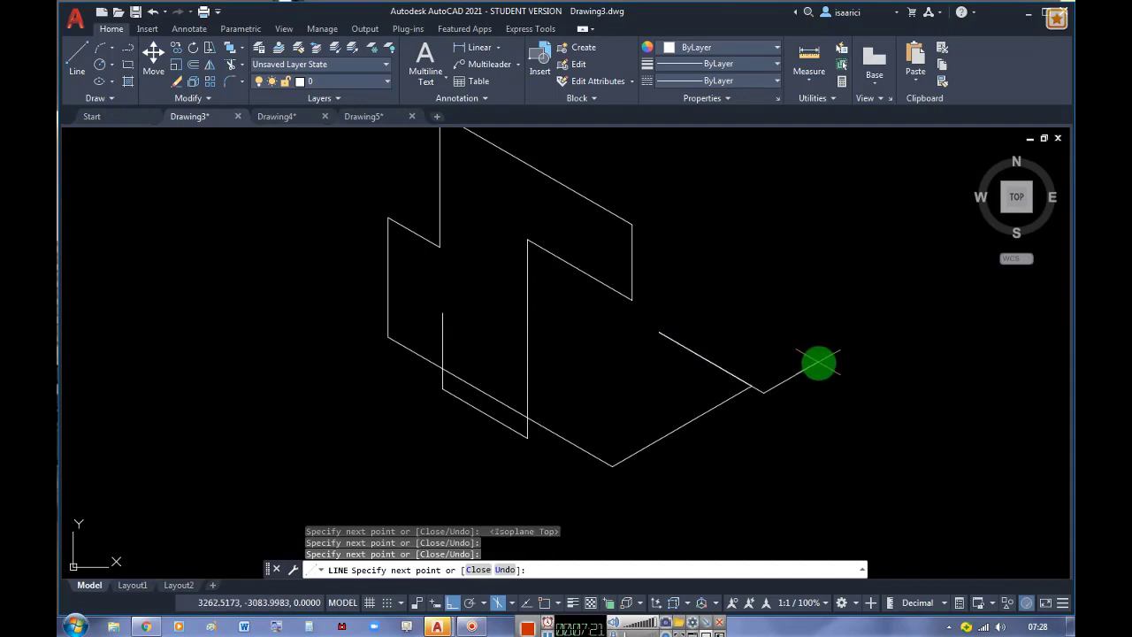
click(878, 326)
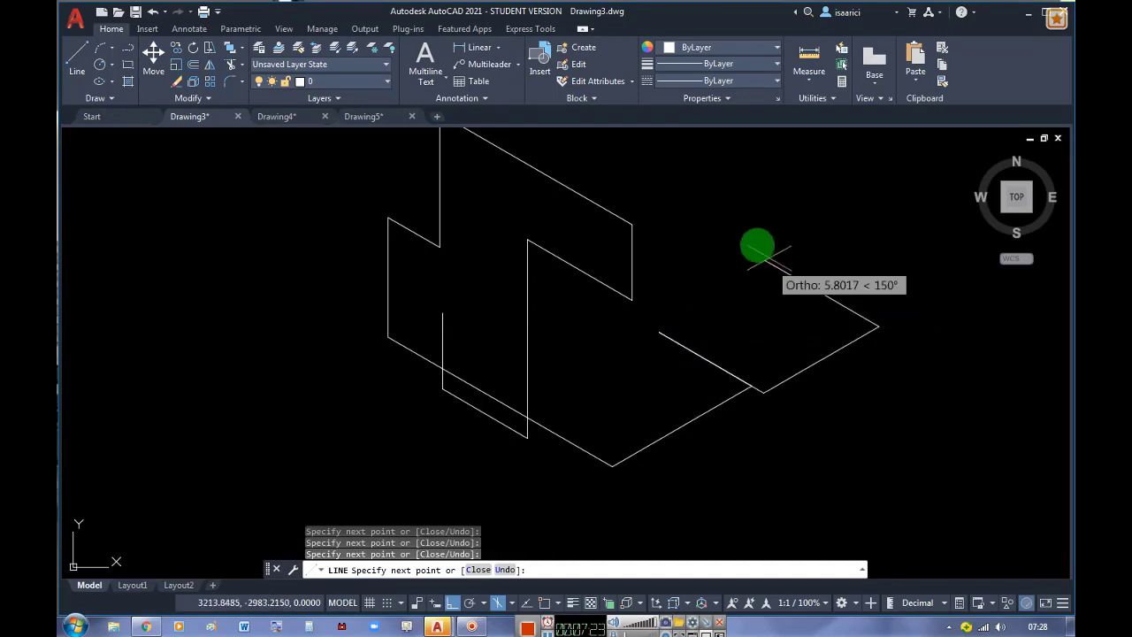
click(704, 226)
click(644, 261)
key(F5)
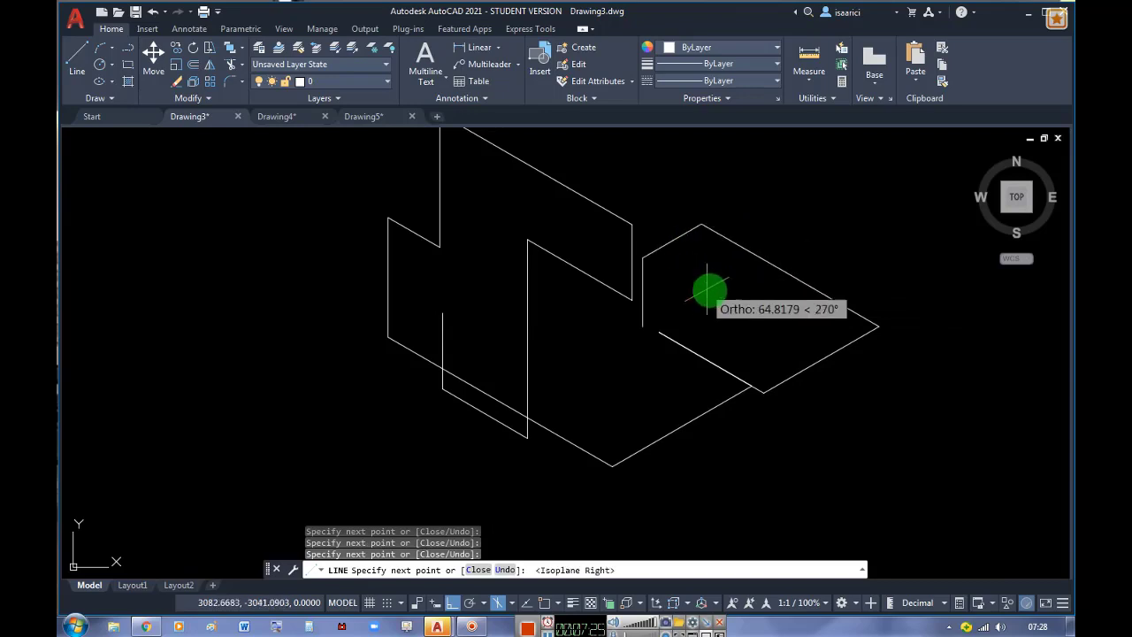
click(726, 320)
click(820, 355)
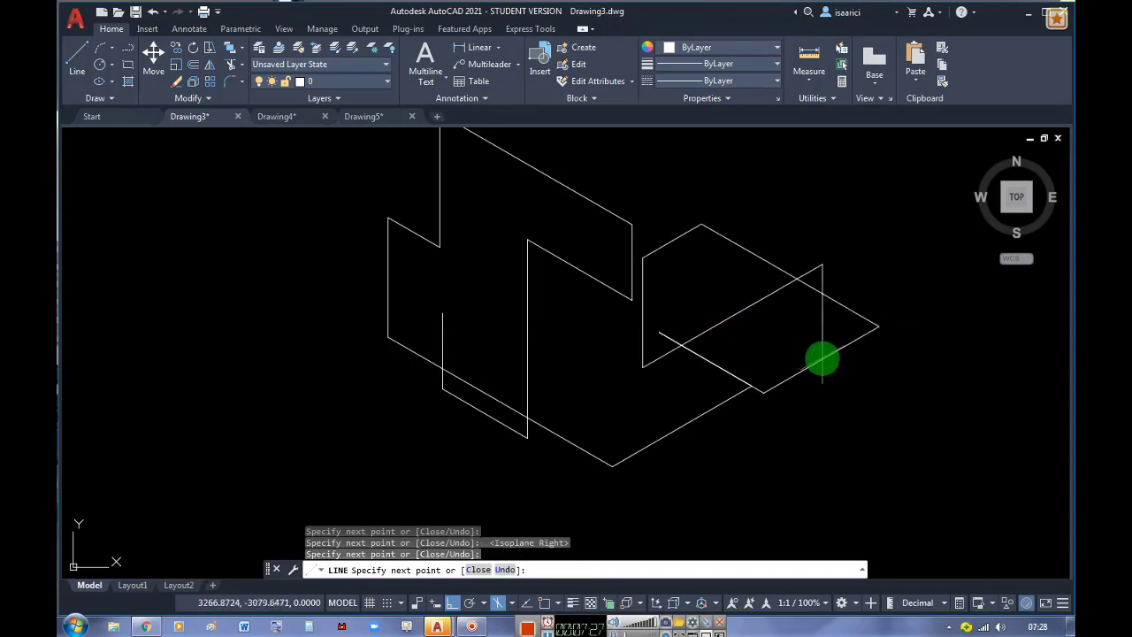
click(836, 423)
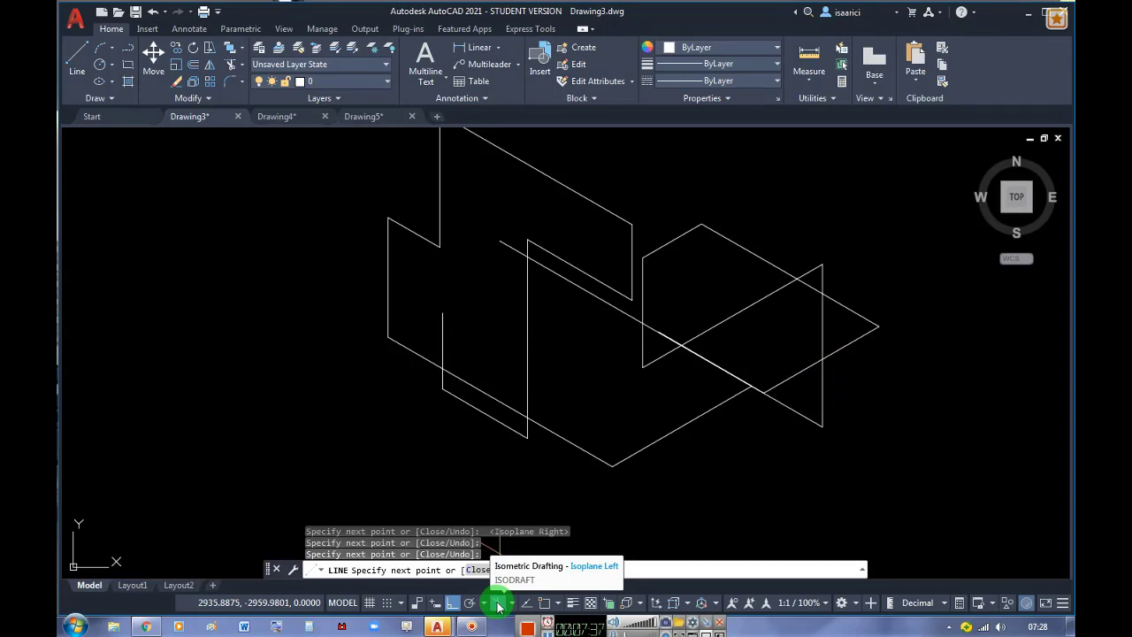
Turn off isometric drafting, choose the Top isoplane, cancel LINE and undo the isometric lines
click(498, 604)
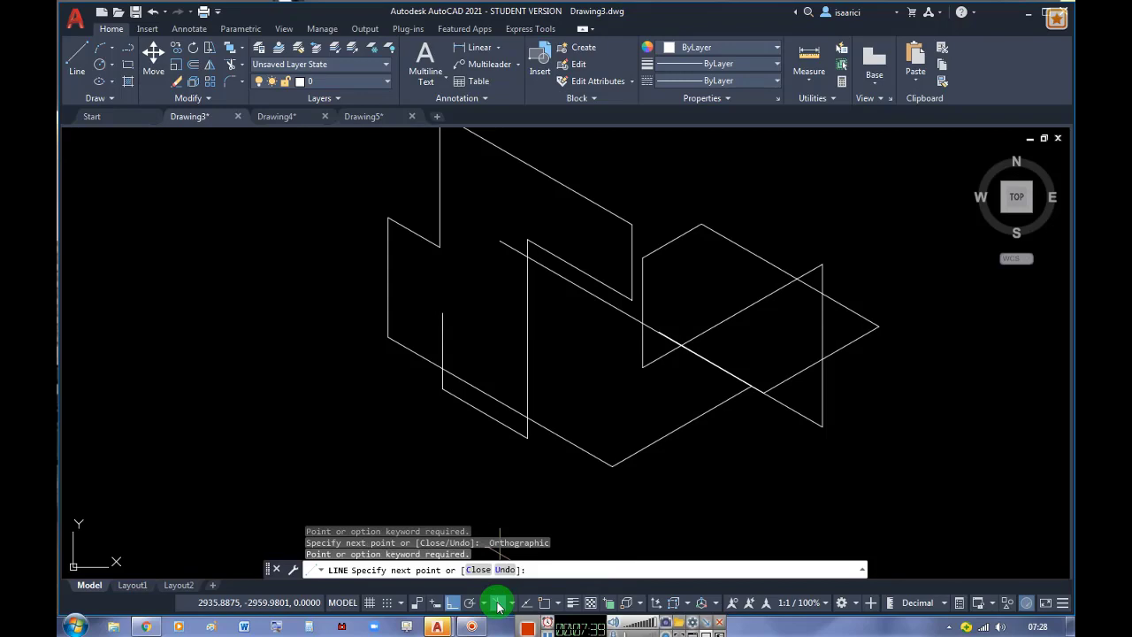
click(513, 604)
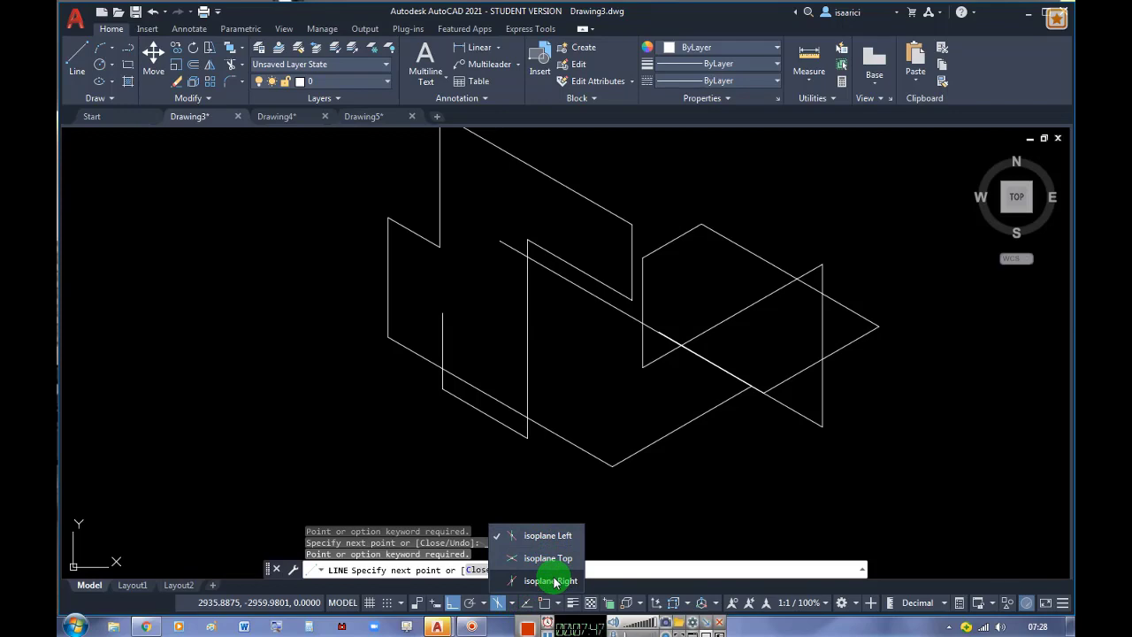
click(548, 557)
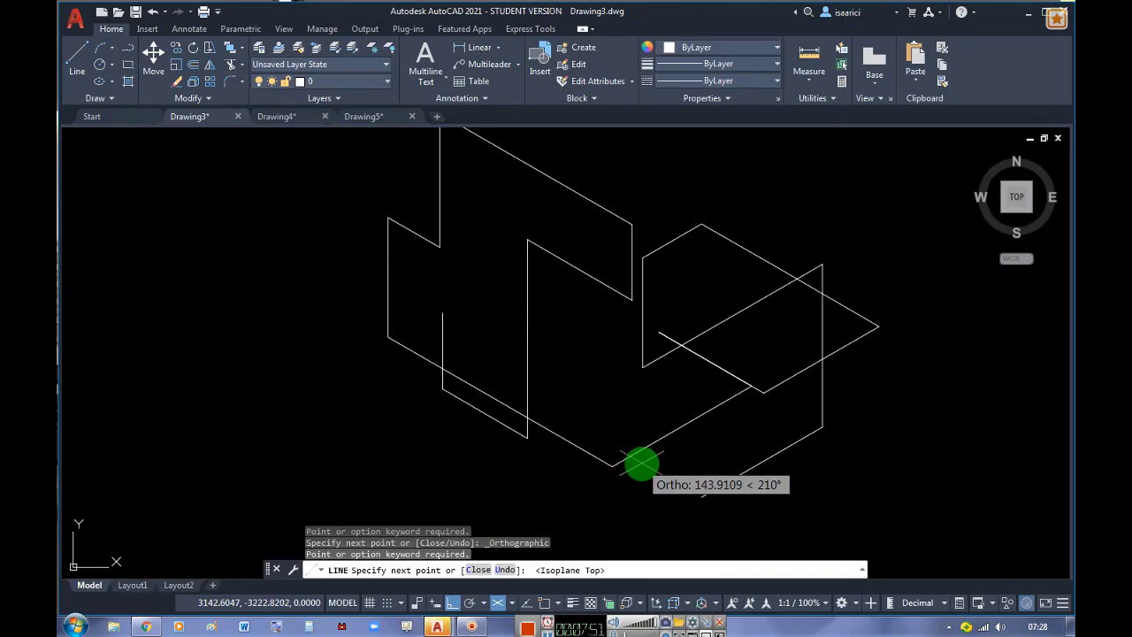
key(Escape)
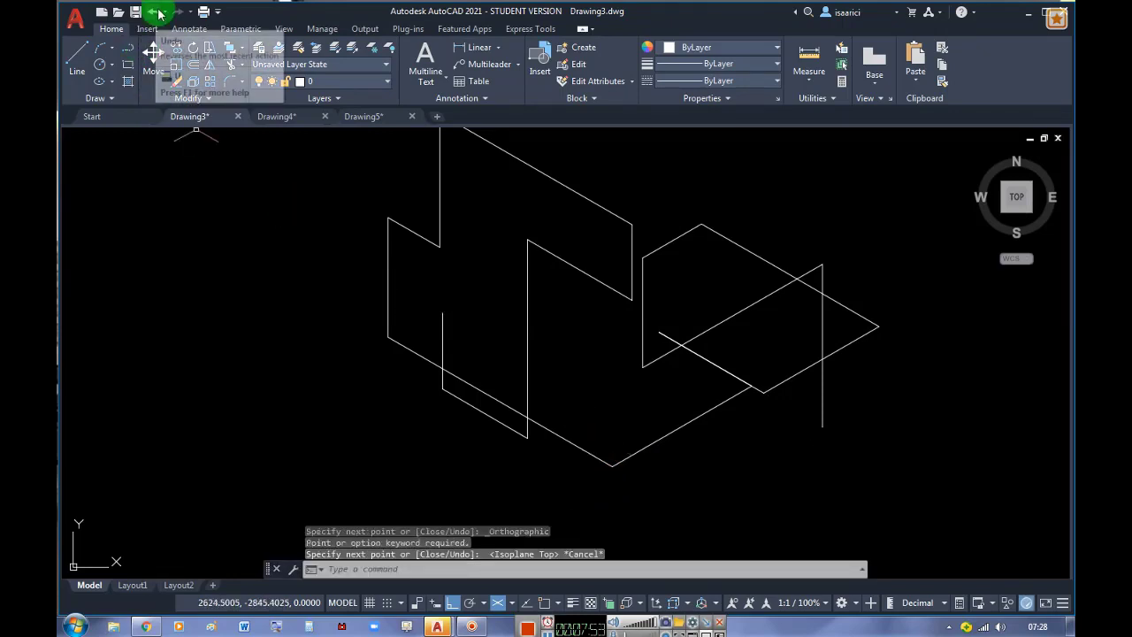
click(157, 12)
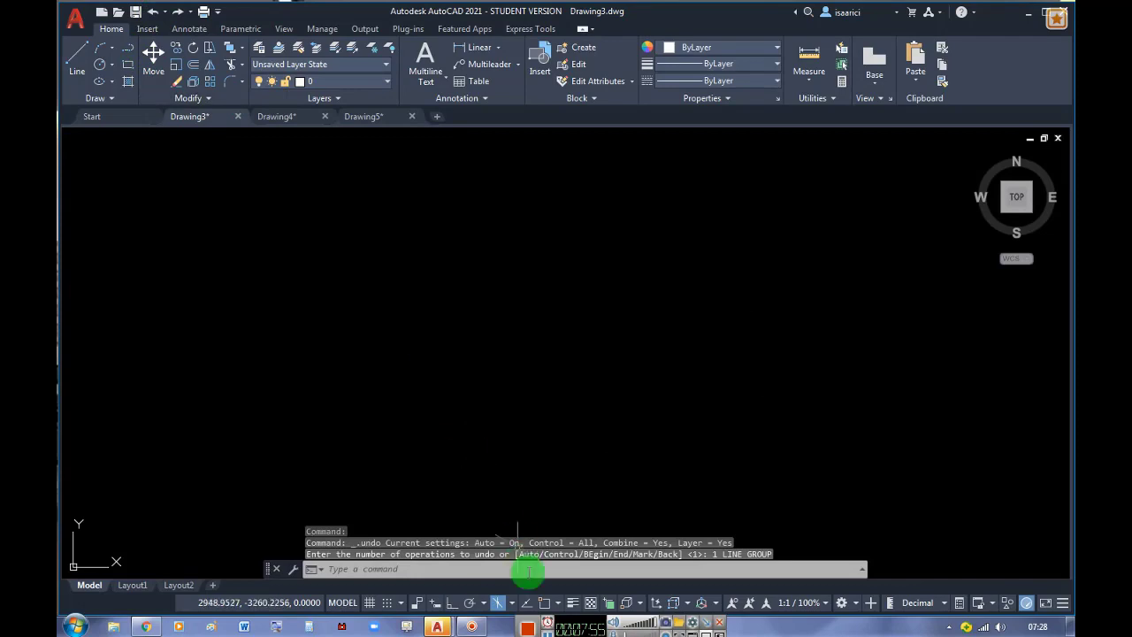
click(555, 605)
Set the snap type back to Rectangular snap with X and Y spacing 10
click(574, 588)
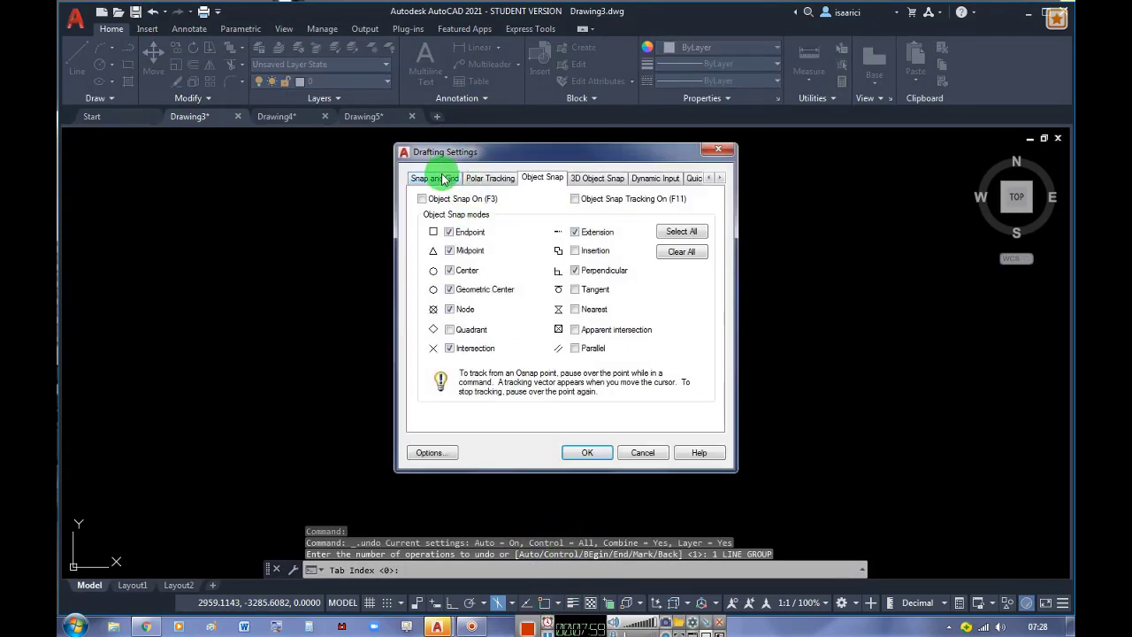
click(435, 178)
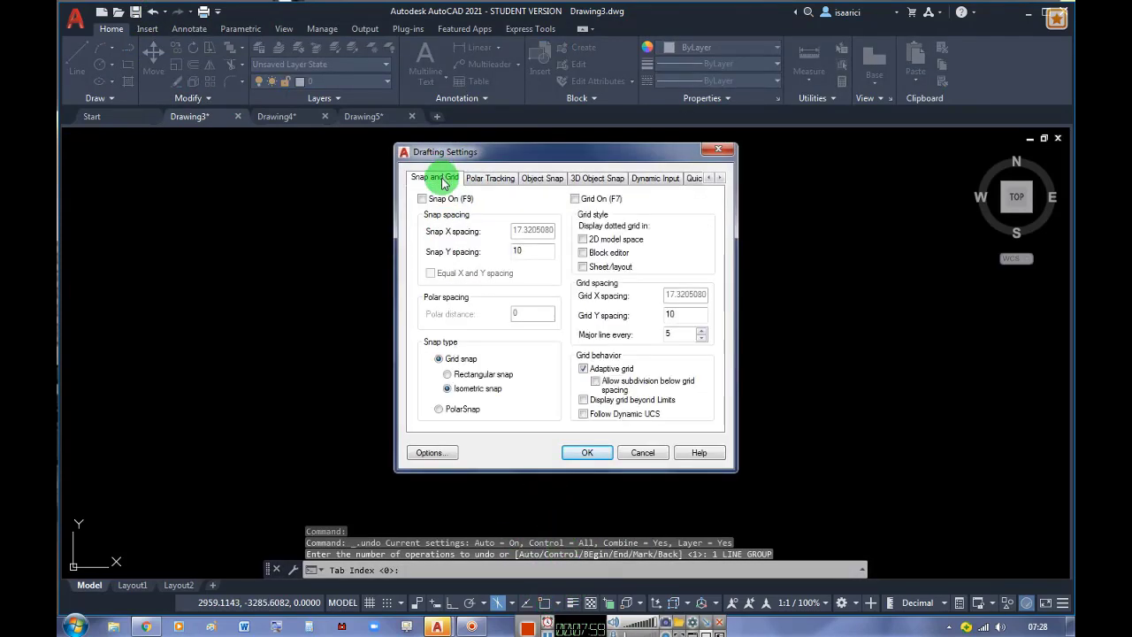
click(463, 381)
click(579, 453)
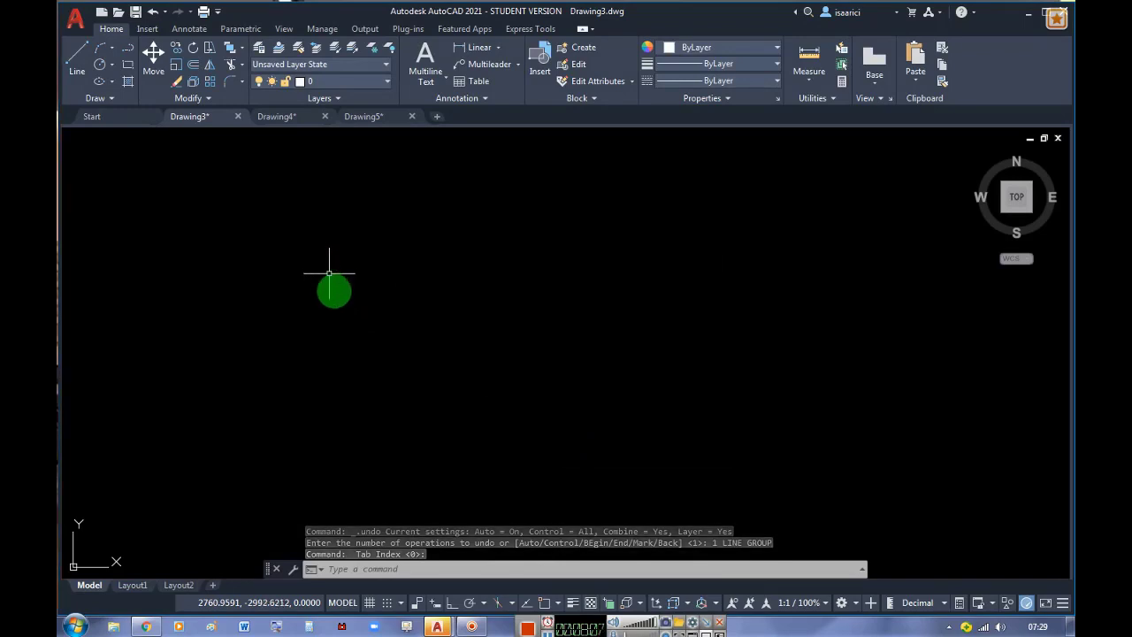
Toggle Dynamic UCS on and off, and switch the grid display on with F7
key(F6)
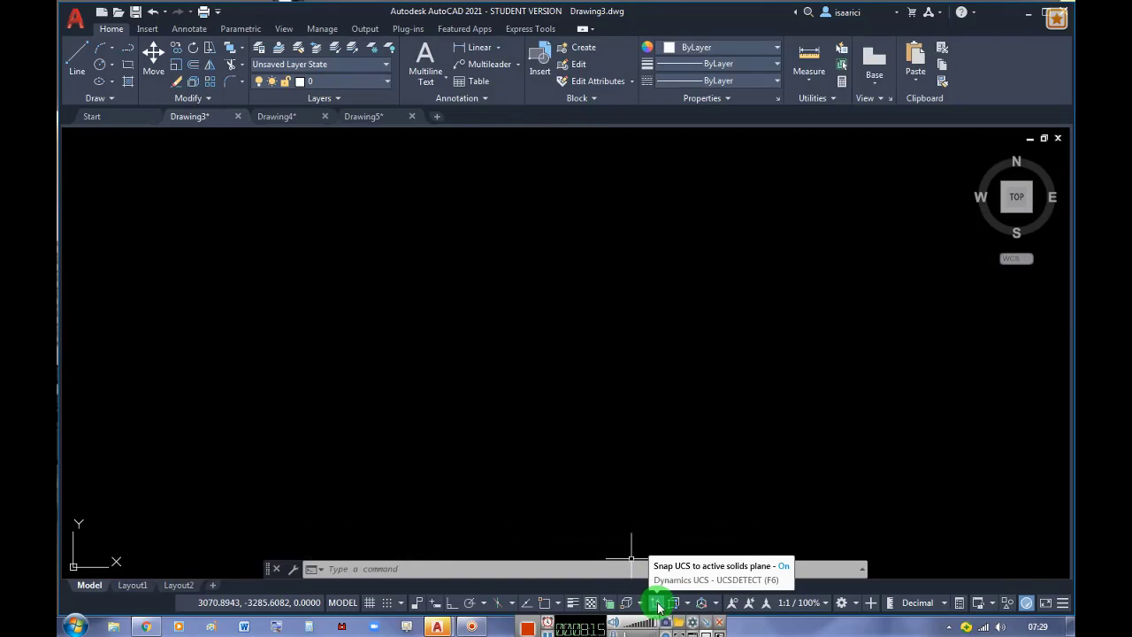
click(658, 604)
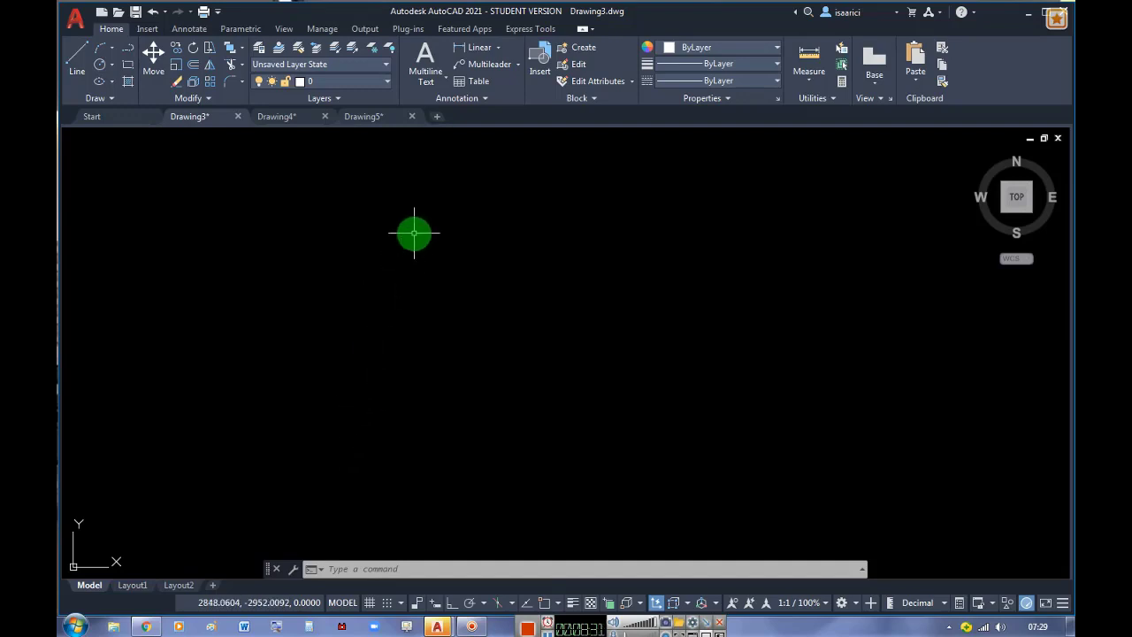
key(F7)
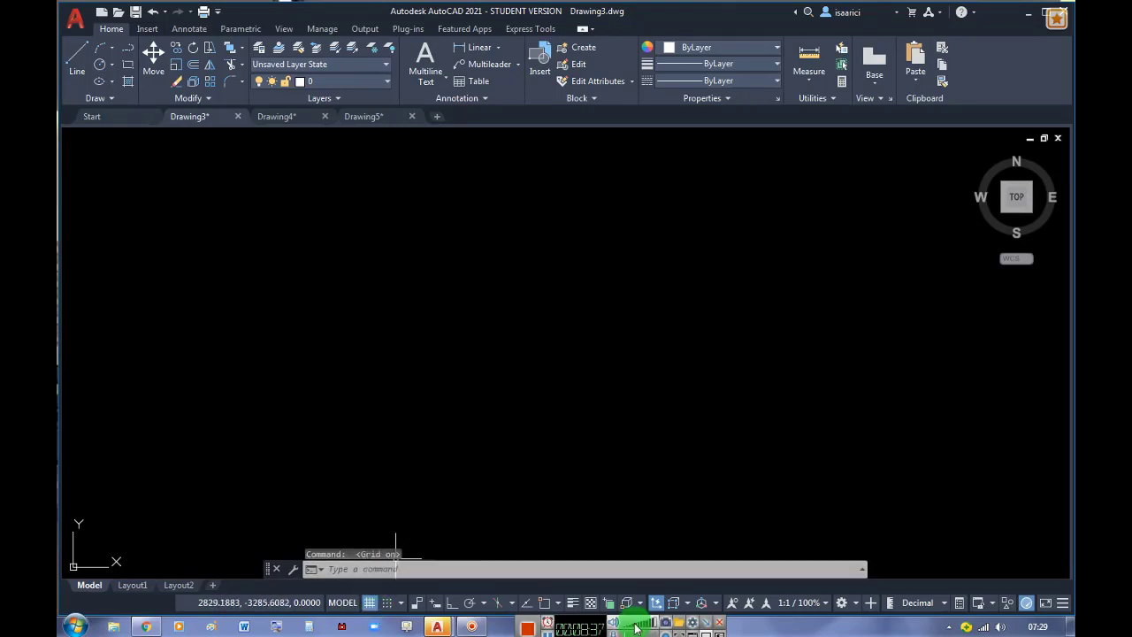
click(655, 602)
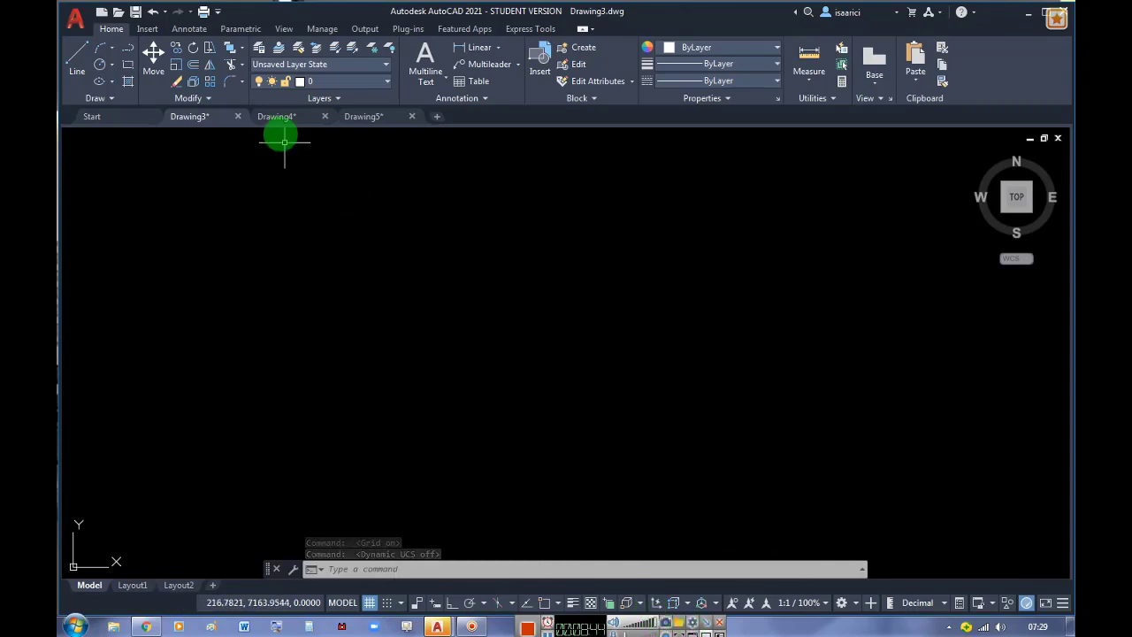
Switch to Drawing4 and preview the grid over its frame, leaving the grid off and Ortho on
click(276, 116)
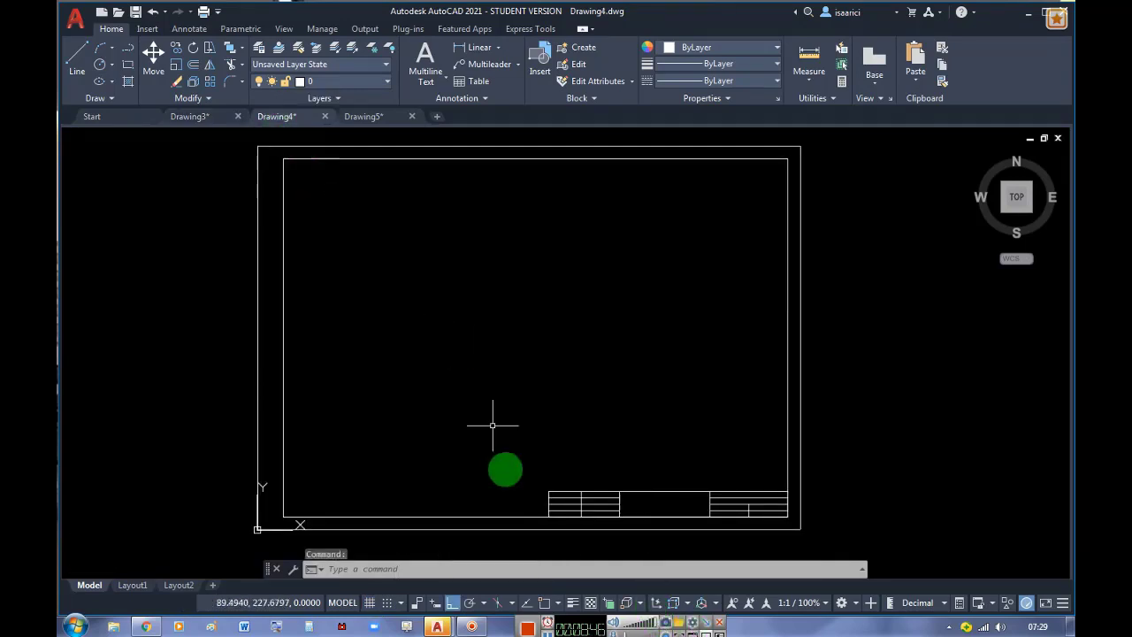
click(452, 602)
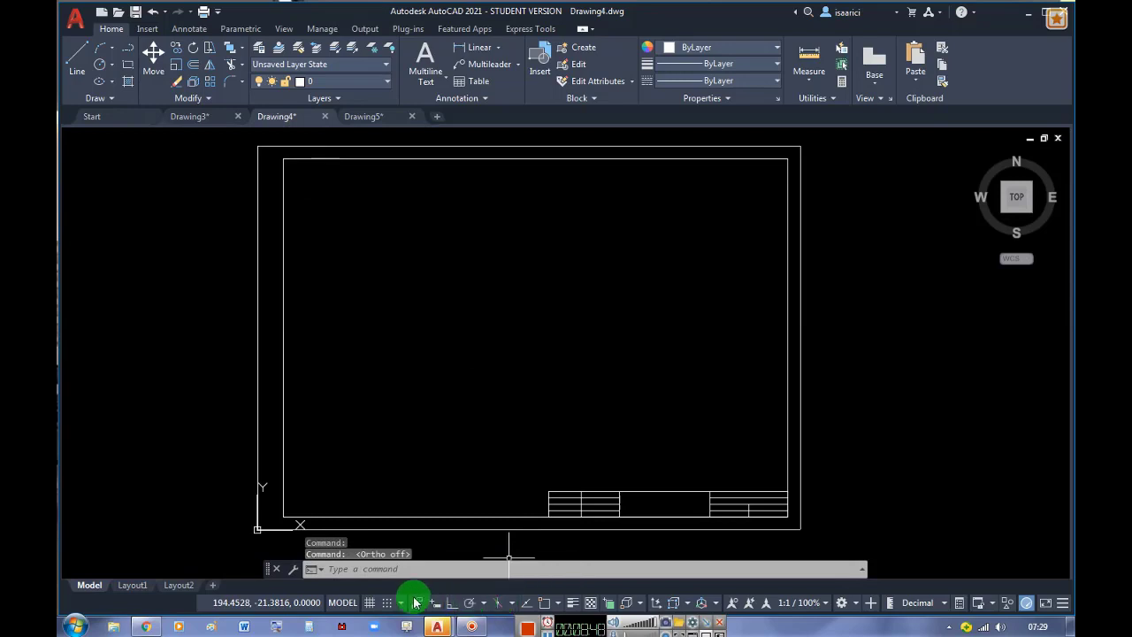
click(370, 602)
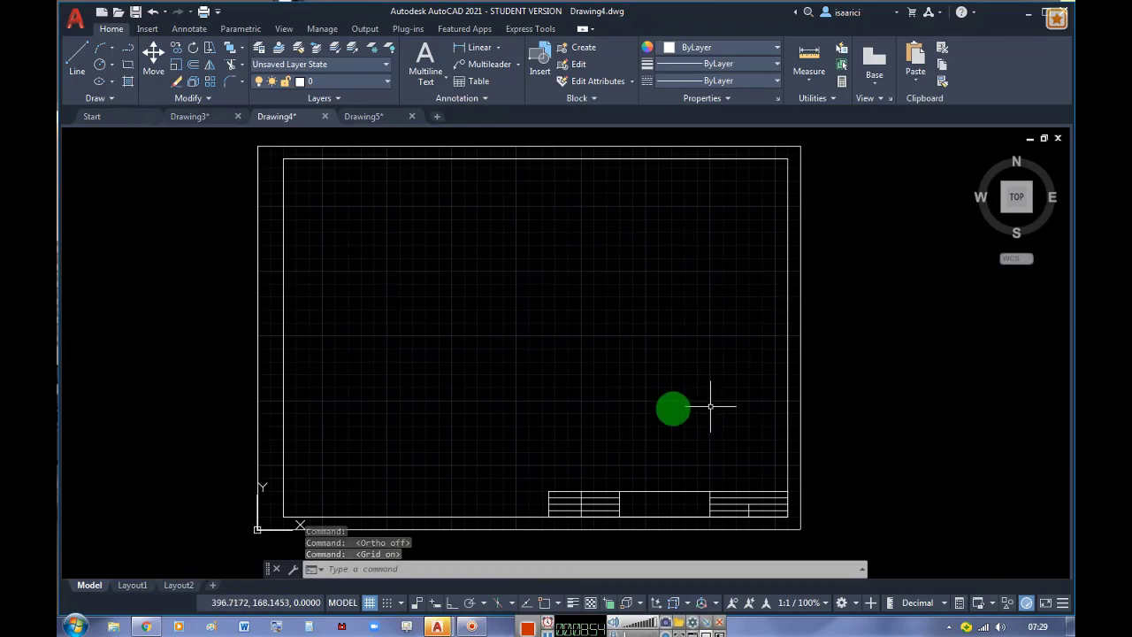
scroll(535, 359, up, 3)
scroll(586, 365, down, 3)
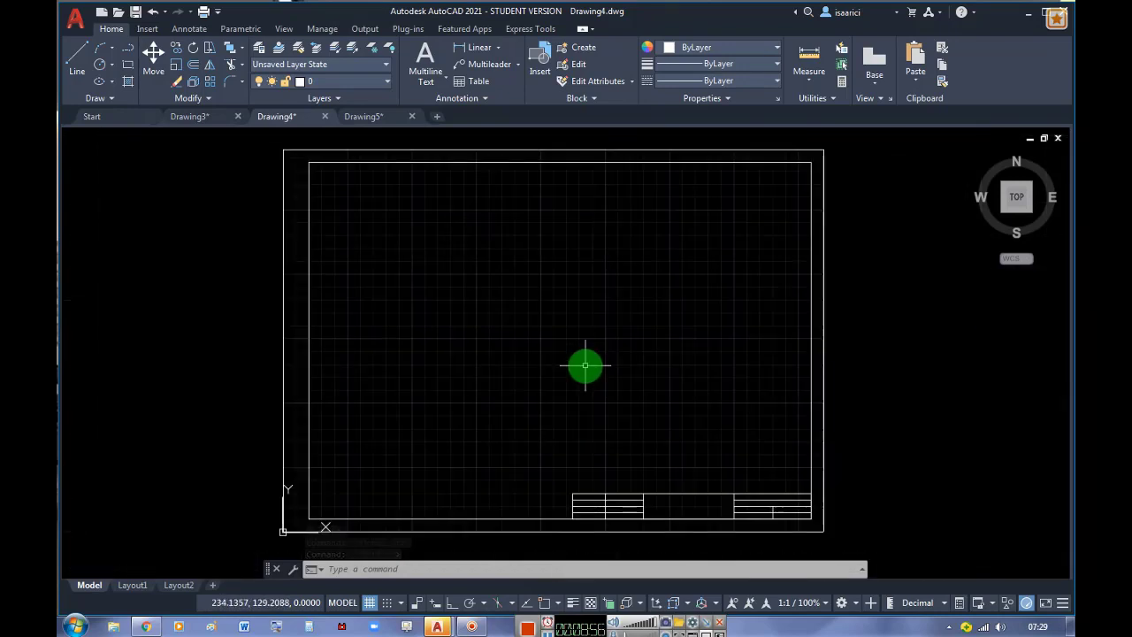
click(370, 602)
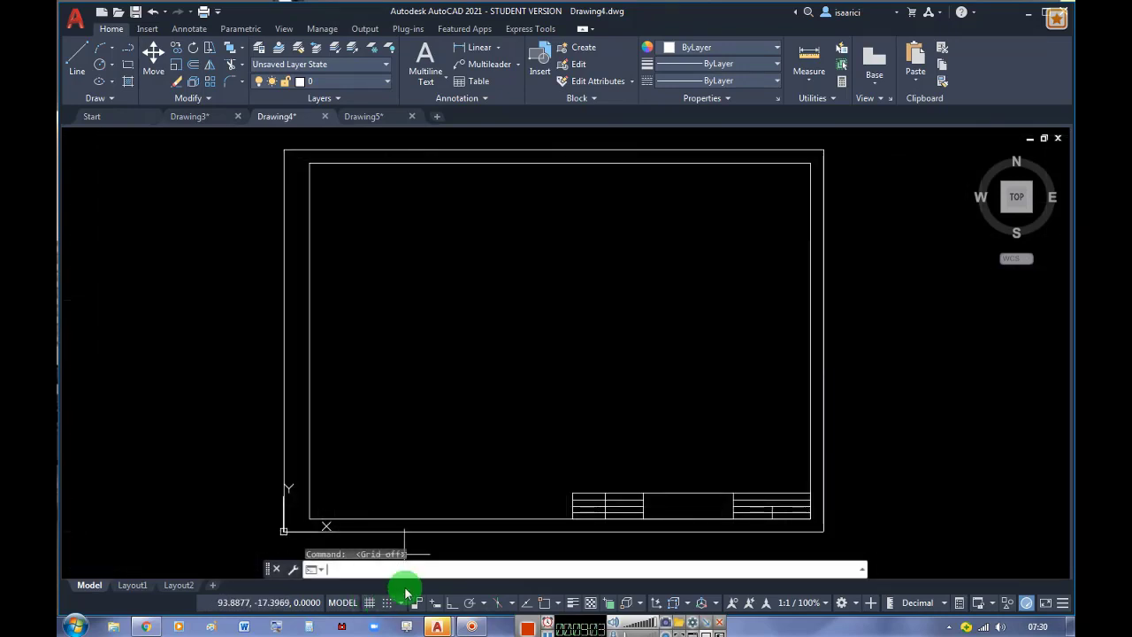
key(F8)
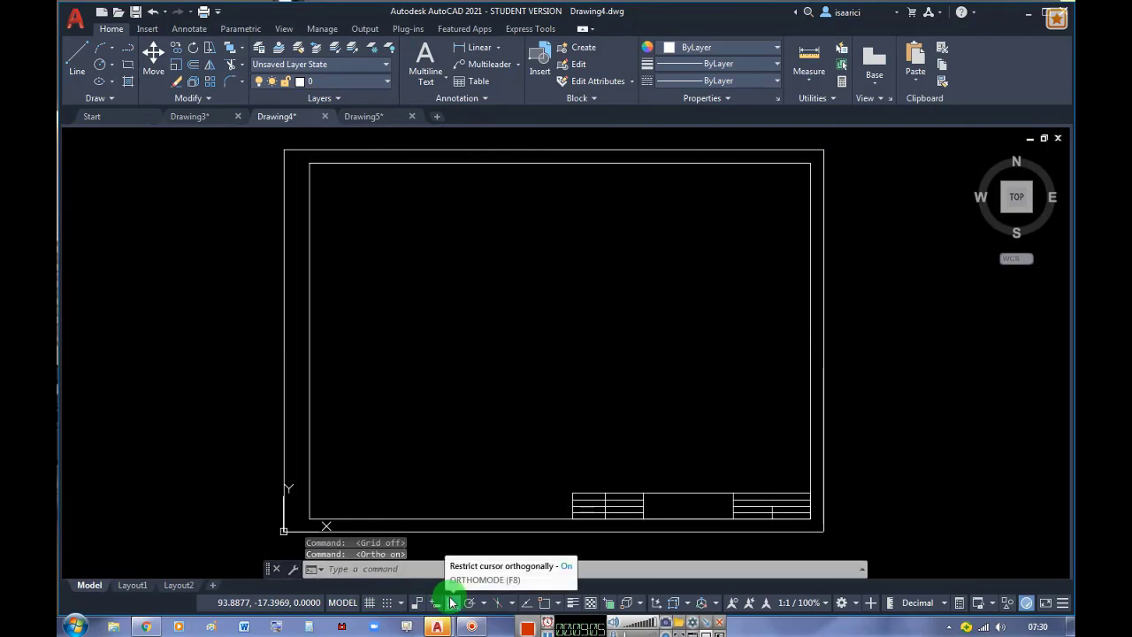
Back in Drawing3, draw a stepped outline of horizontal and vertical segments, turning Ortho on midway
click(192, 118)
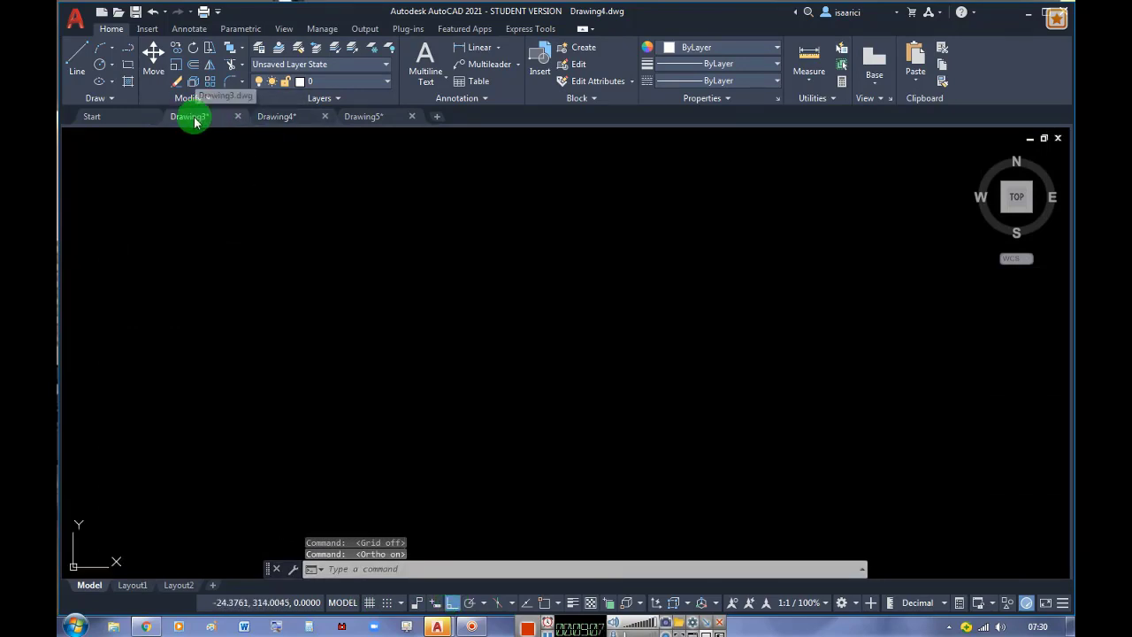
click(86, 58)
click(347, 290)
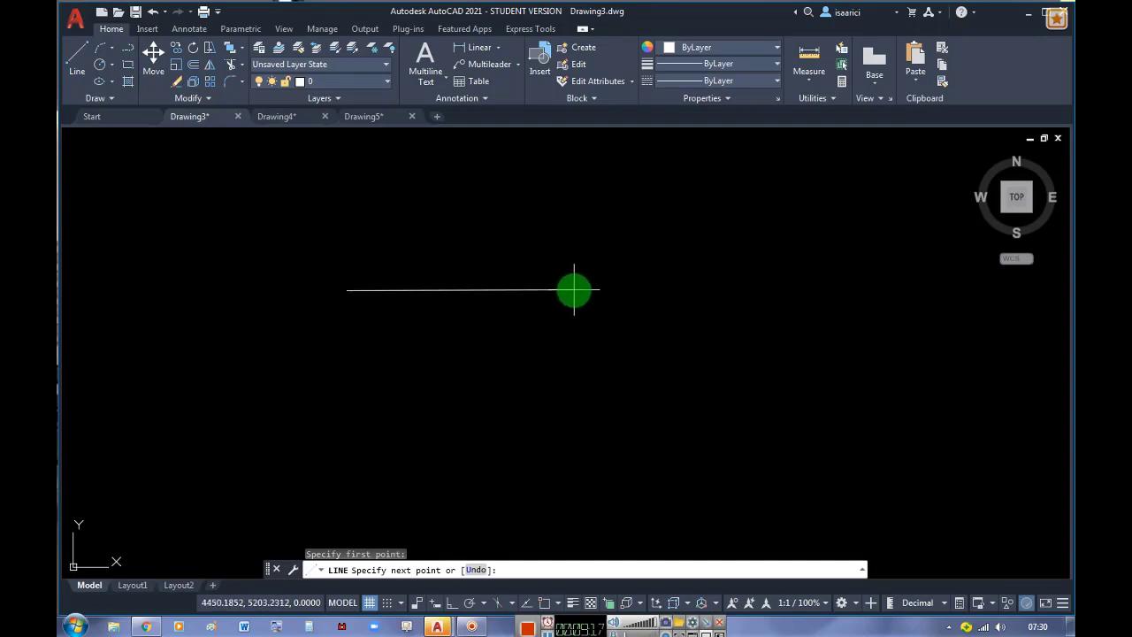
click(574, 289)
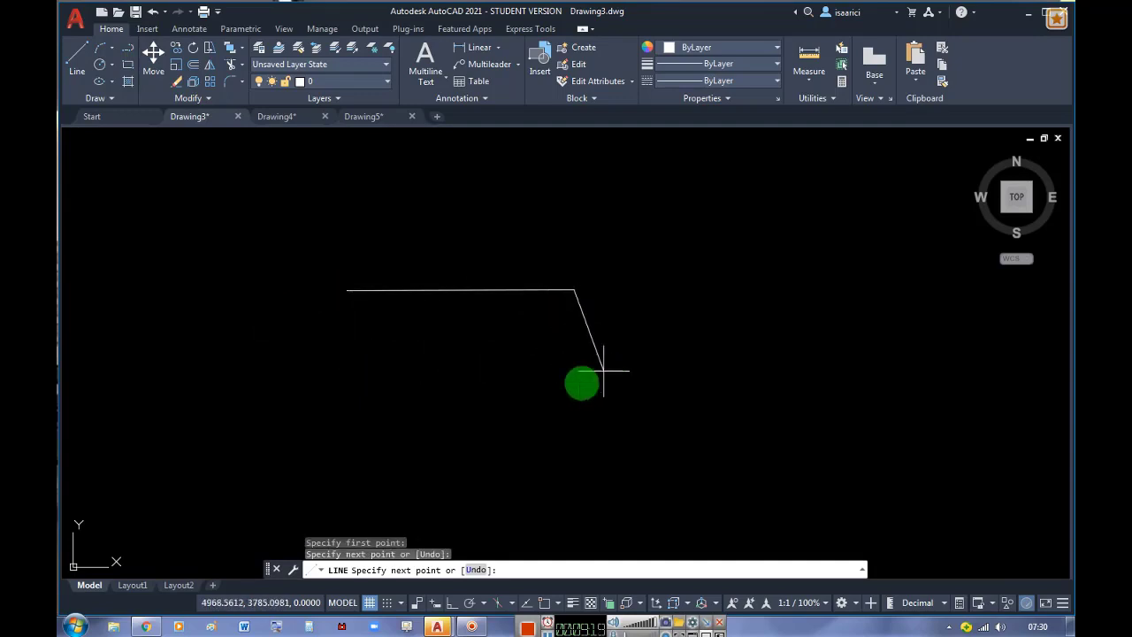
click(575, 405)
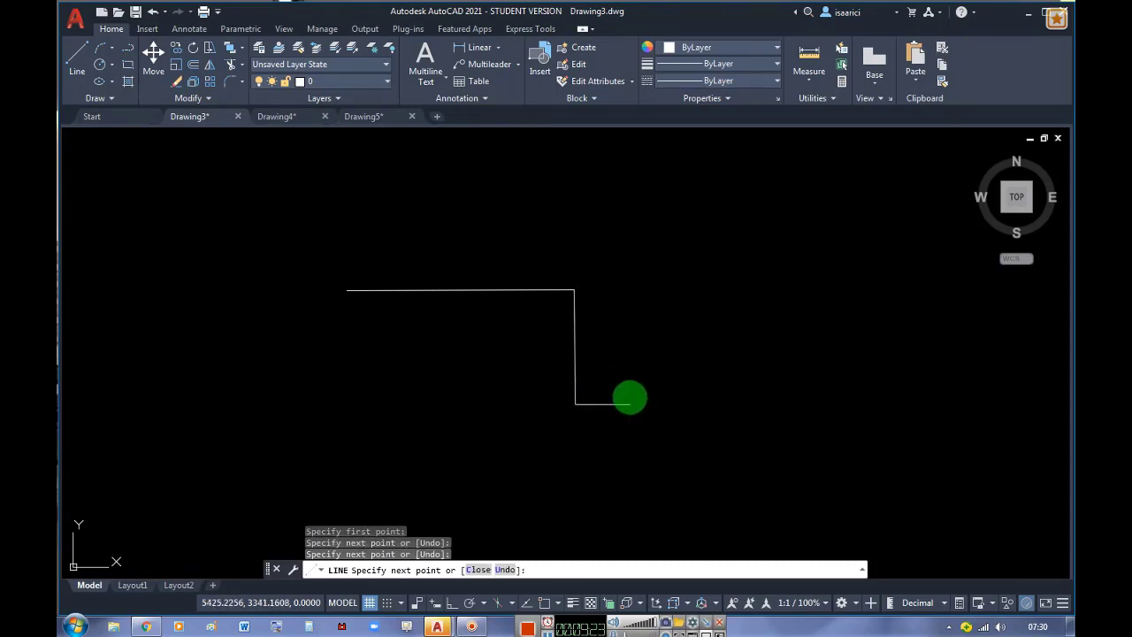
key(F8)
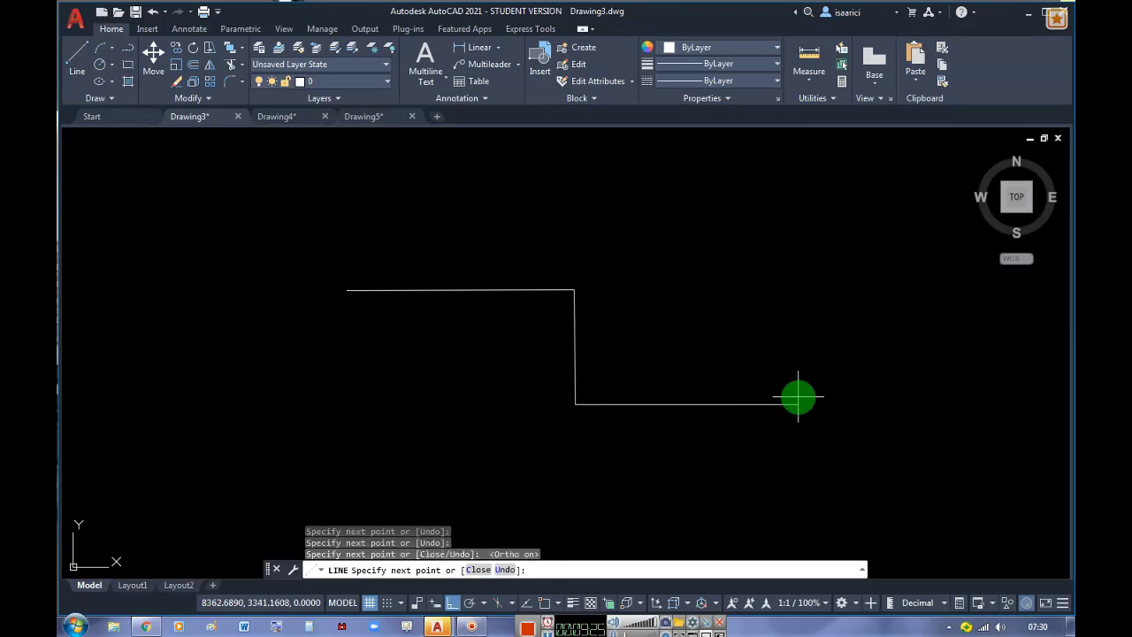
click(798, 396)
click(798, 284)
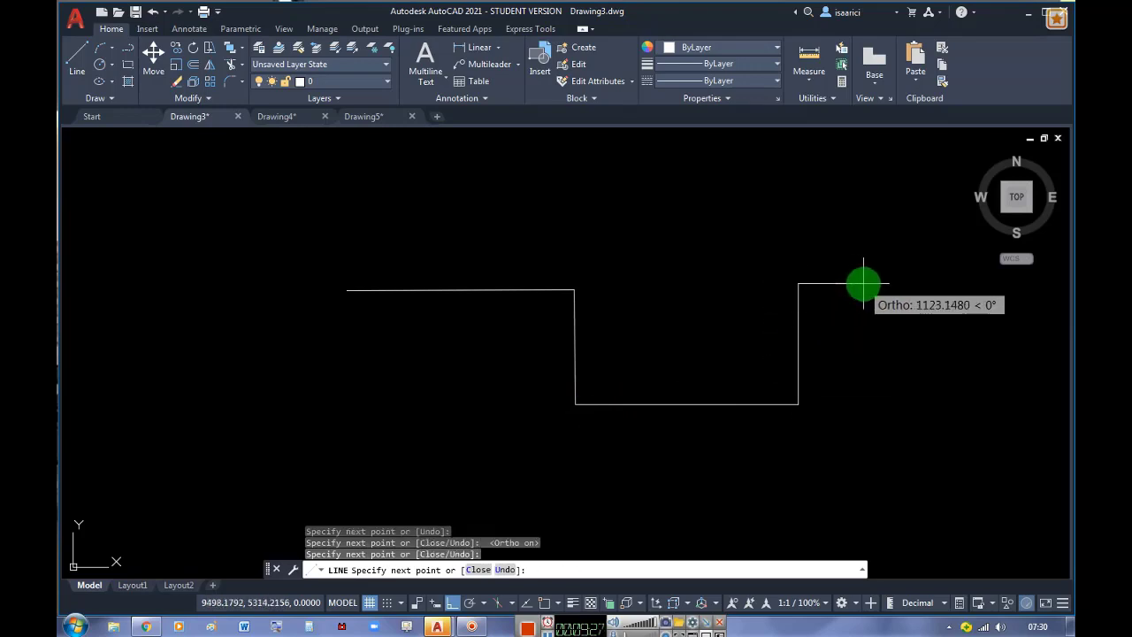
click(863, 284)
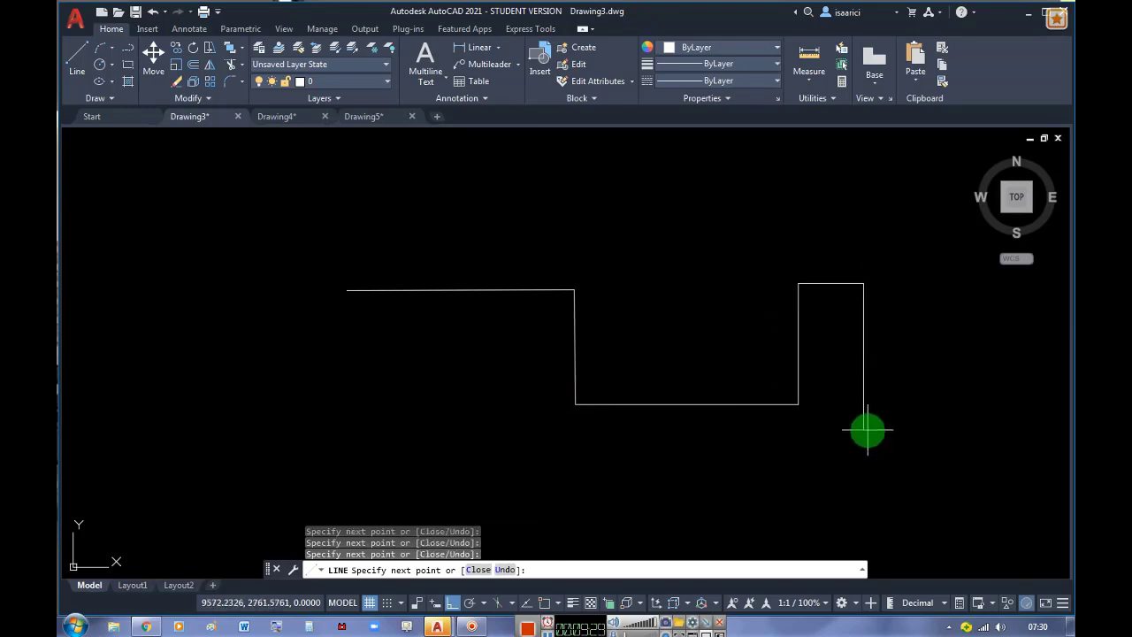
key(Escape)
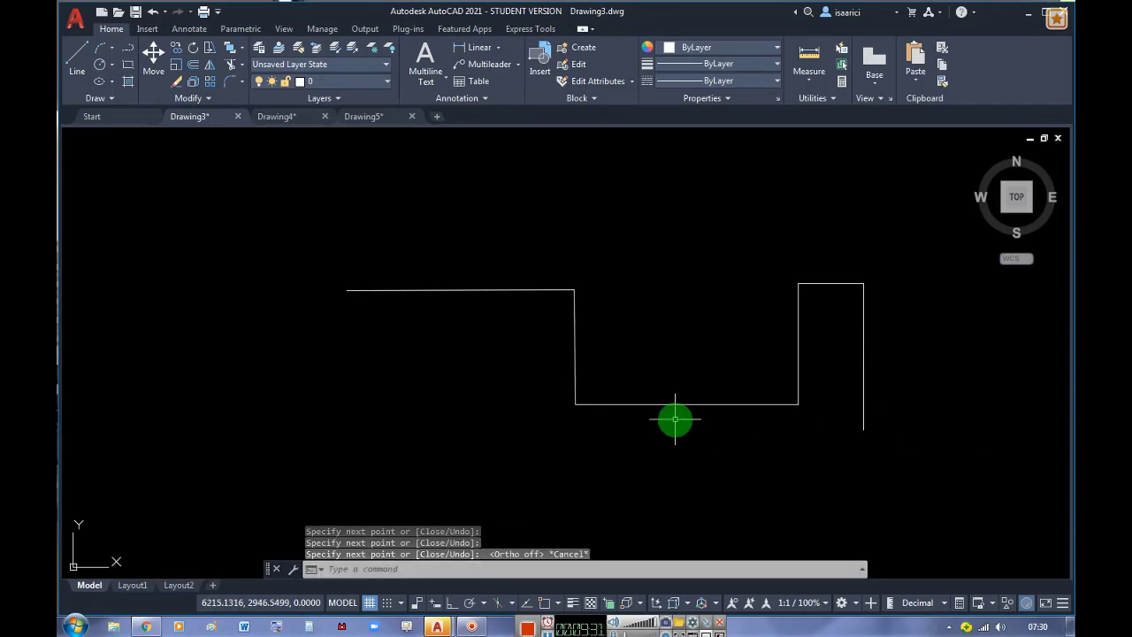
Zoom in on the outline, select its top horizontal line, then clear the selection
scroll(504, 285, up, 4)
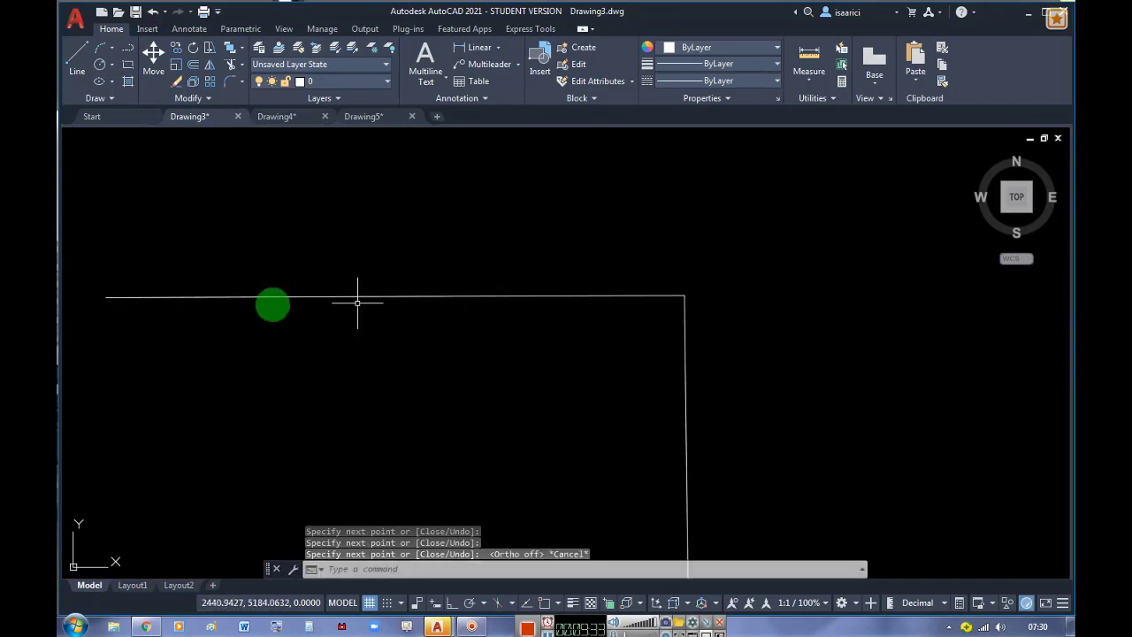
scroll(266, 303, up, 3)
scroll(173, 303, up, 1)
scroll(338, 304, up, 2)
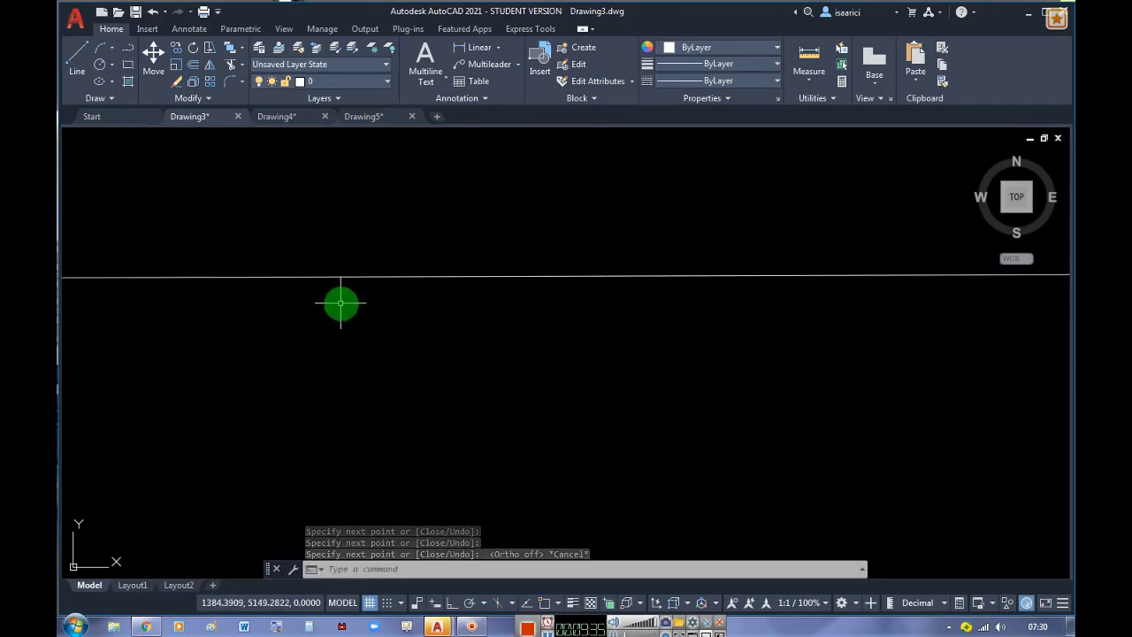
scroll(345, 303, up, 2)
scroll(347, 304, down, 4)
scroll(386, 316, down, 2)
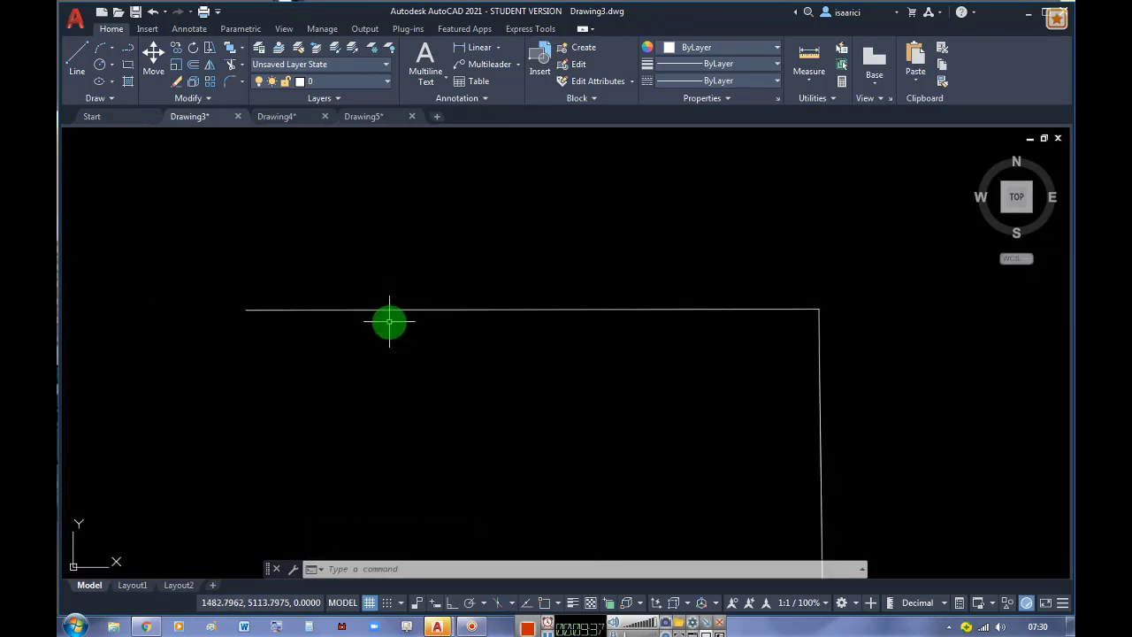
click(753, 309)
scroll(642, 321, down, 3)
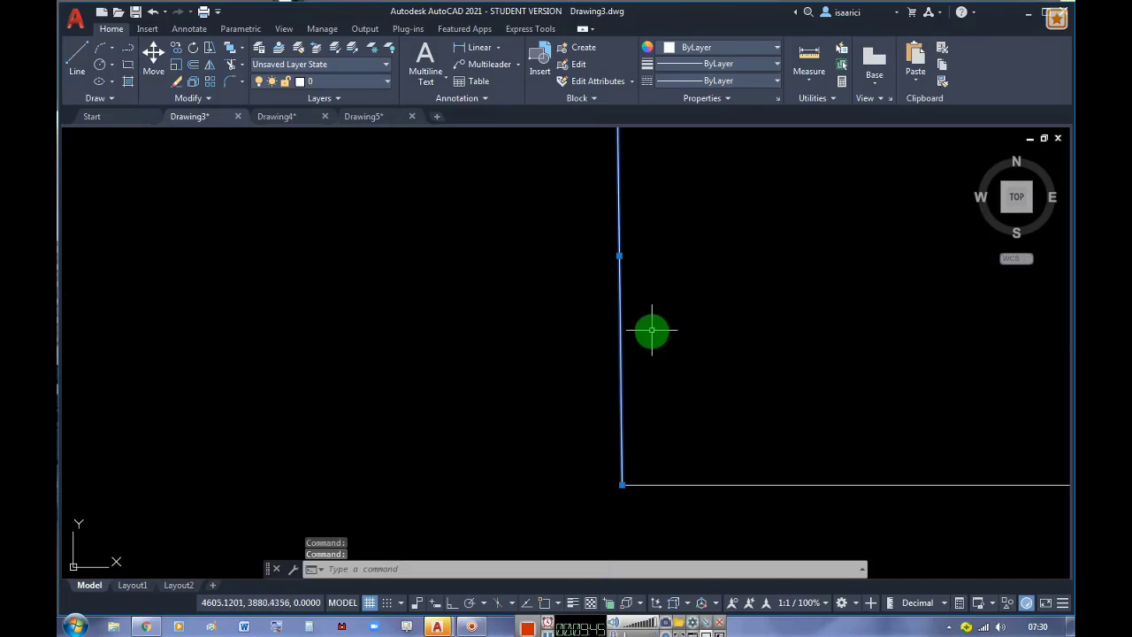
scroll(652, 328, down, 3)
key(Escape)
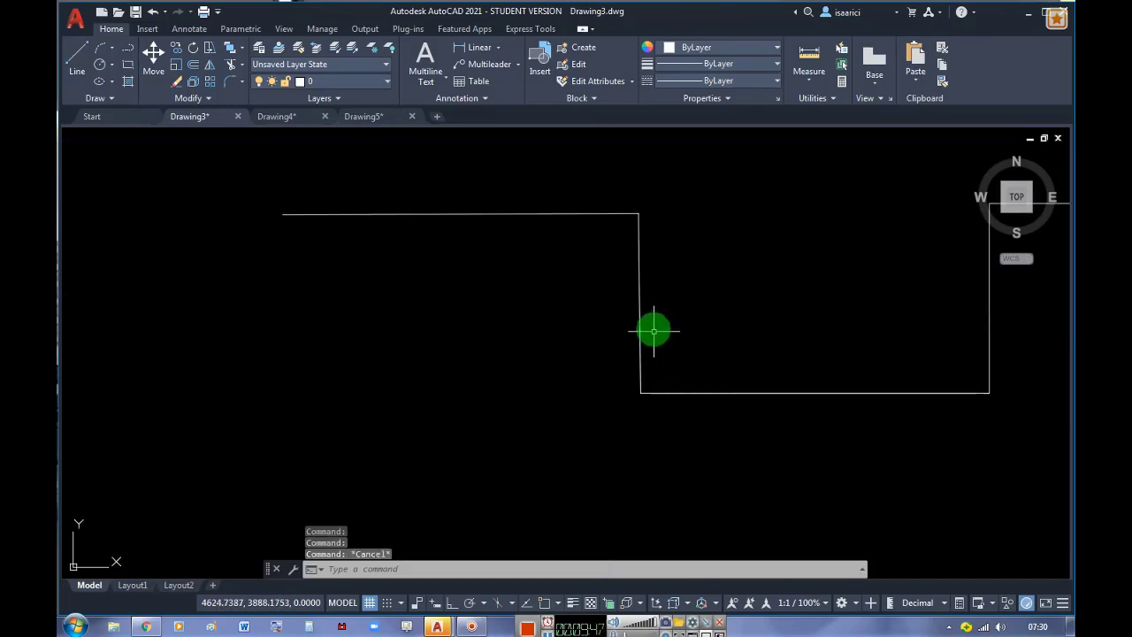
Draw a vertical line straight down from the outline's corner with Ortho on
text(l)
key(Return)
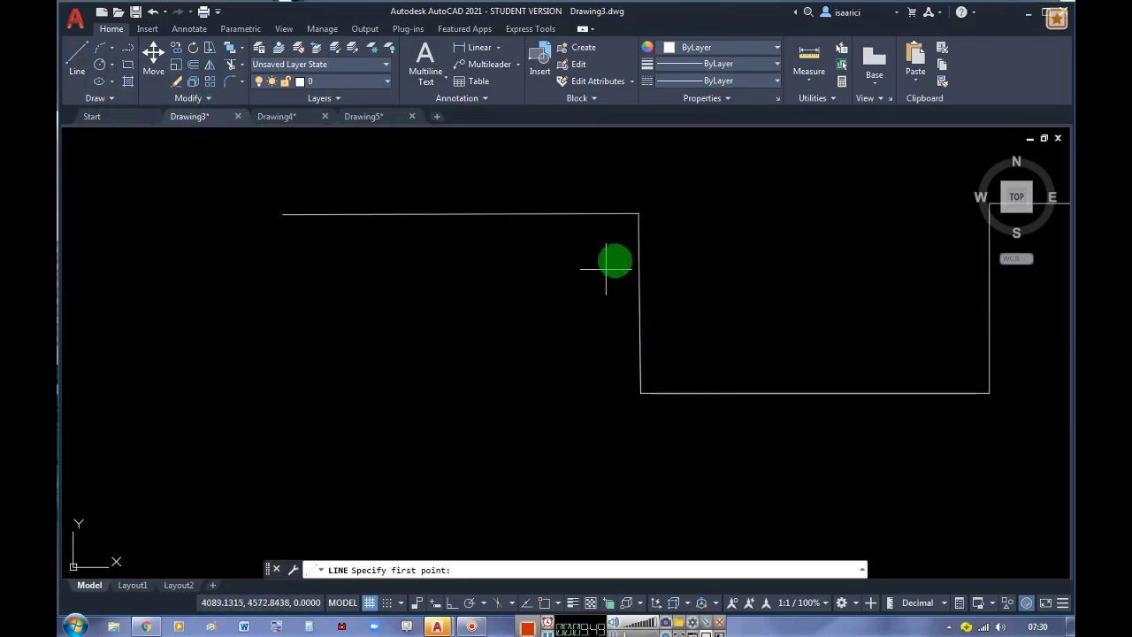
scroll(650, 220, up, 5)
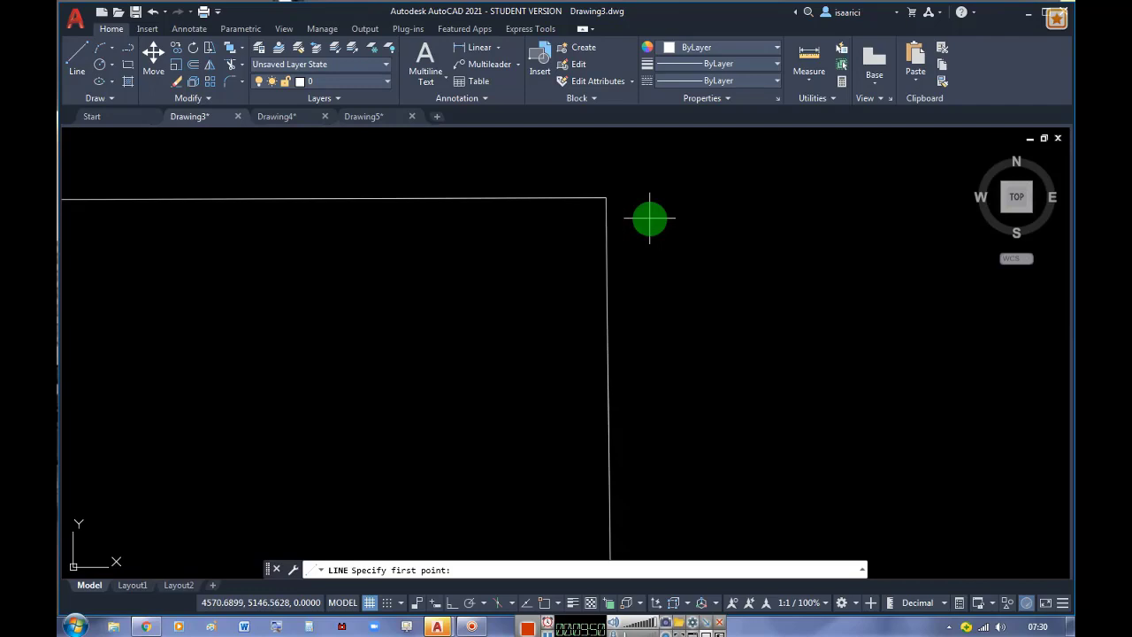
click(610, 199)
scroll(624, 328, down, 2)
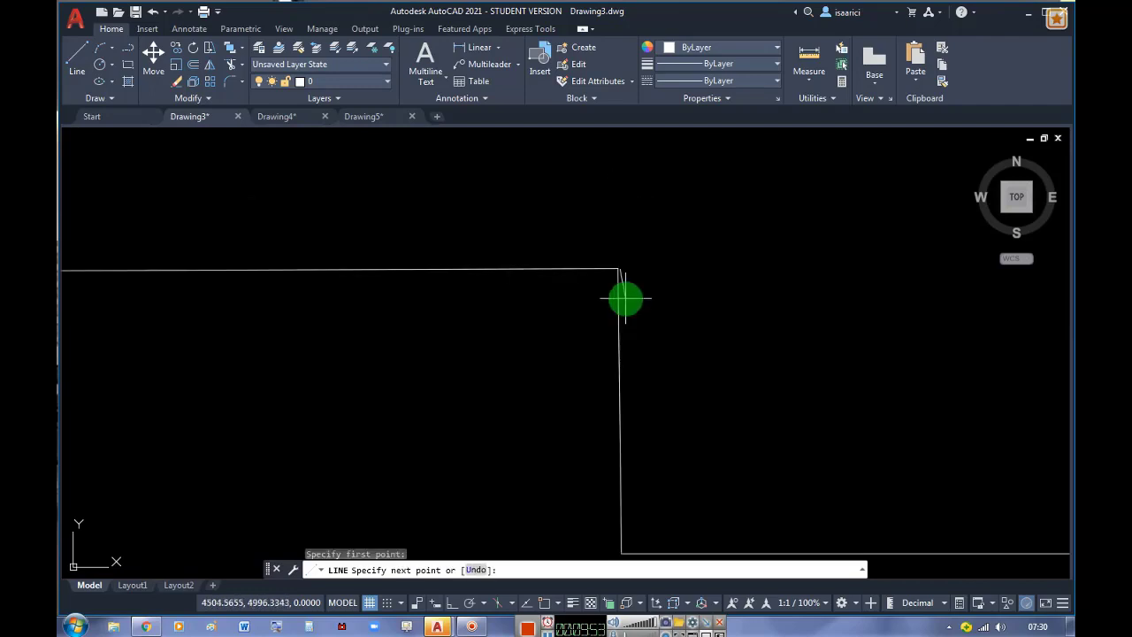
click(452, 602)
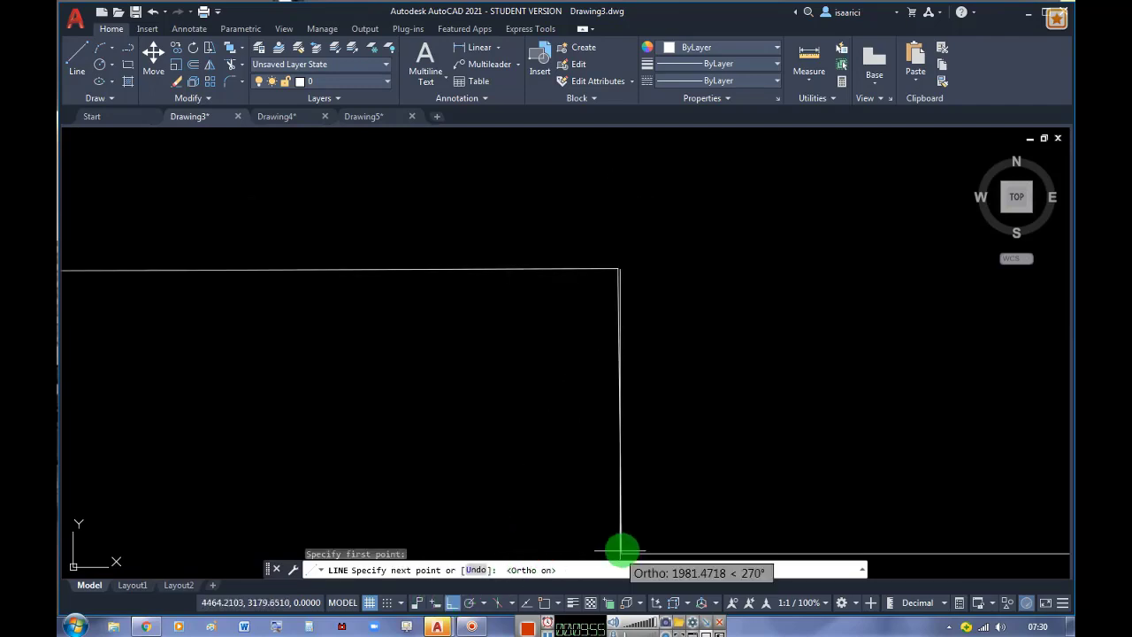
scroll(619, 544, down, 2)
scroll(614, 541, down, 2)
scroll(608, 508, up, 4)
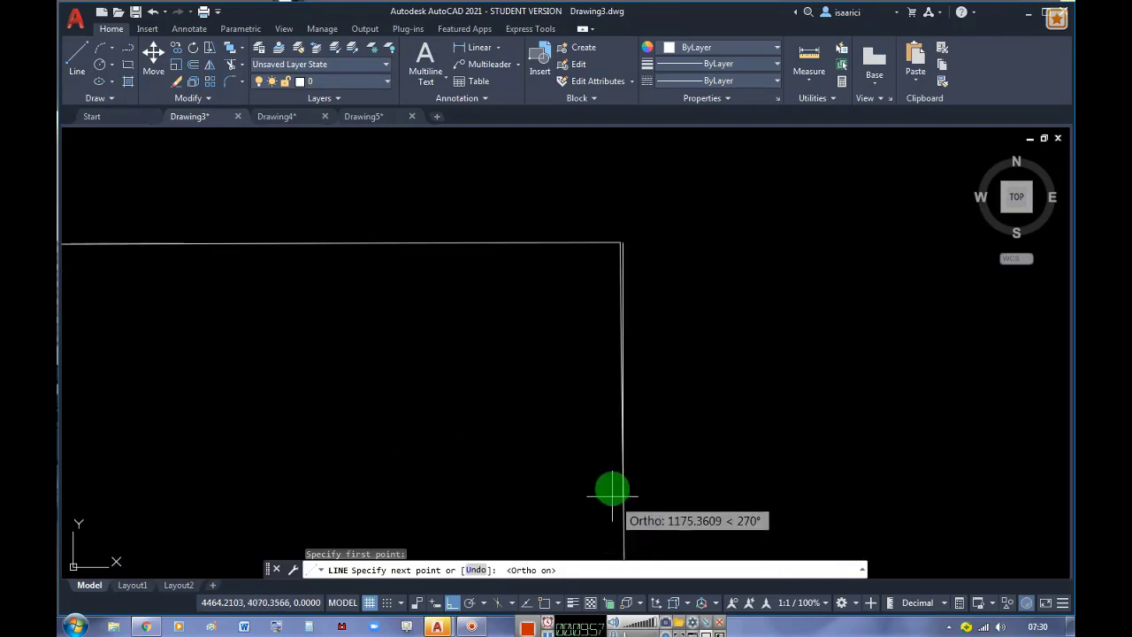
scroll(603, 460, down, 2)
scroll(602, 447, down, 2)
scroll(601, 491, up, 4)
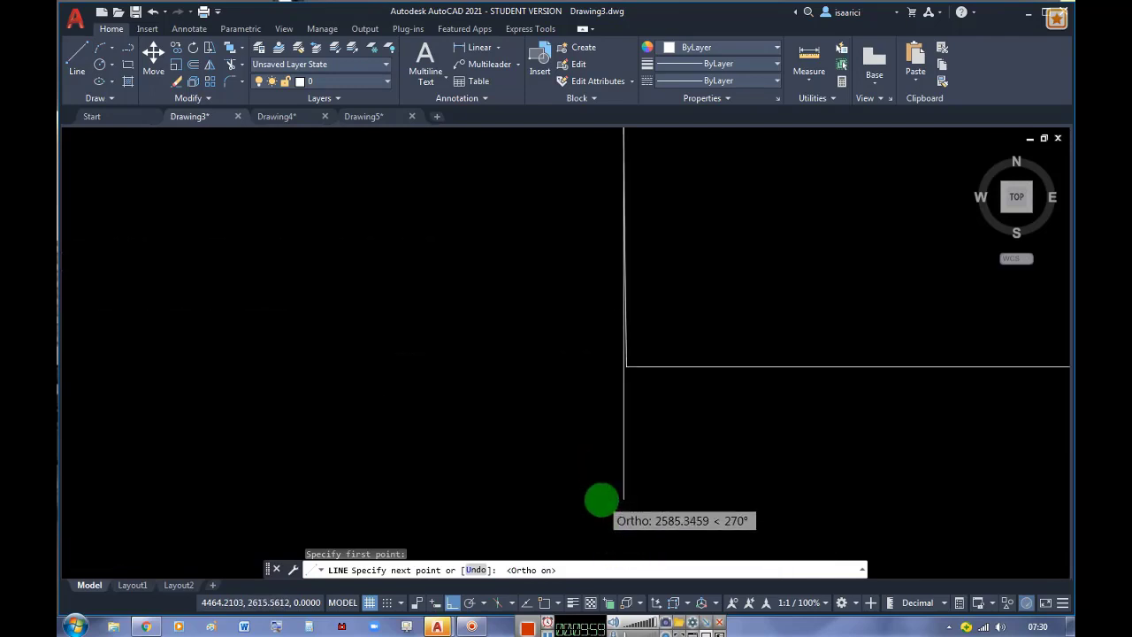
click(607, 482)
scroll(630, 353, down, 1)
scroll(645, 416, down, 2)
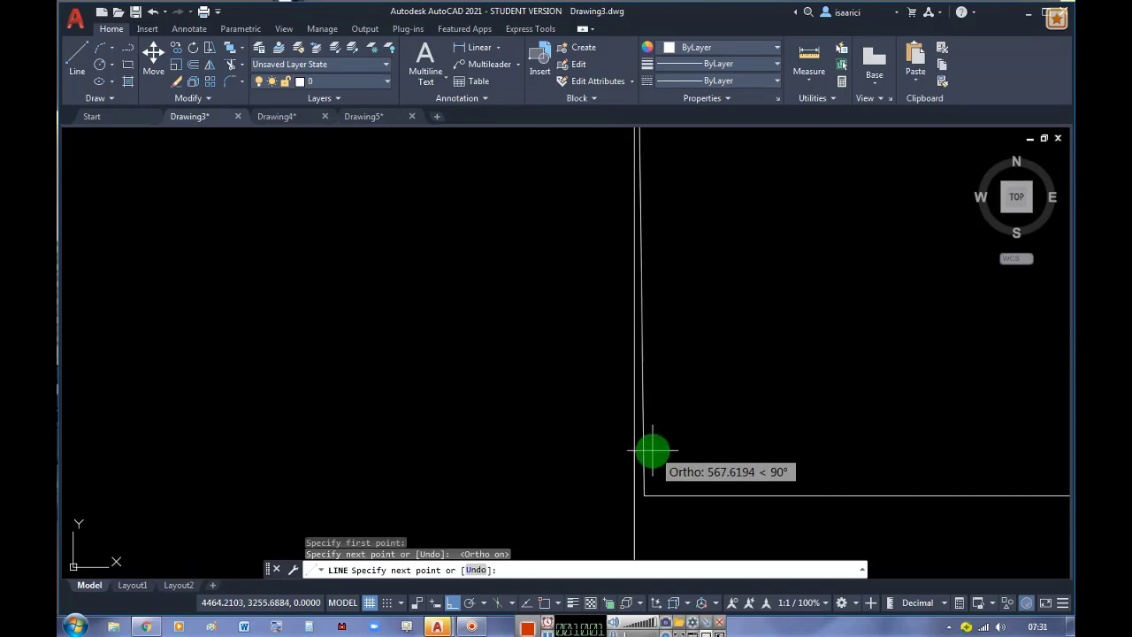
key(Escape)
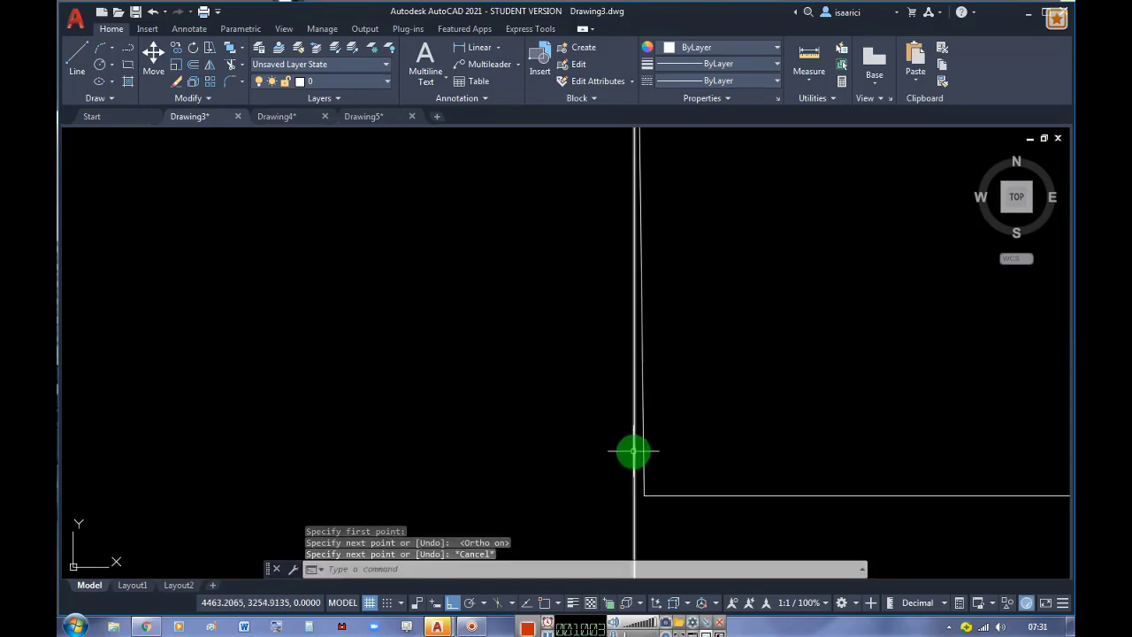
key(Escape)
scroll(629, 543, down, 1)
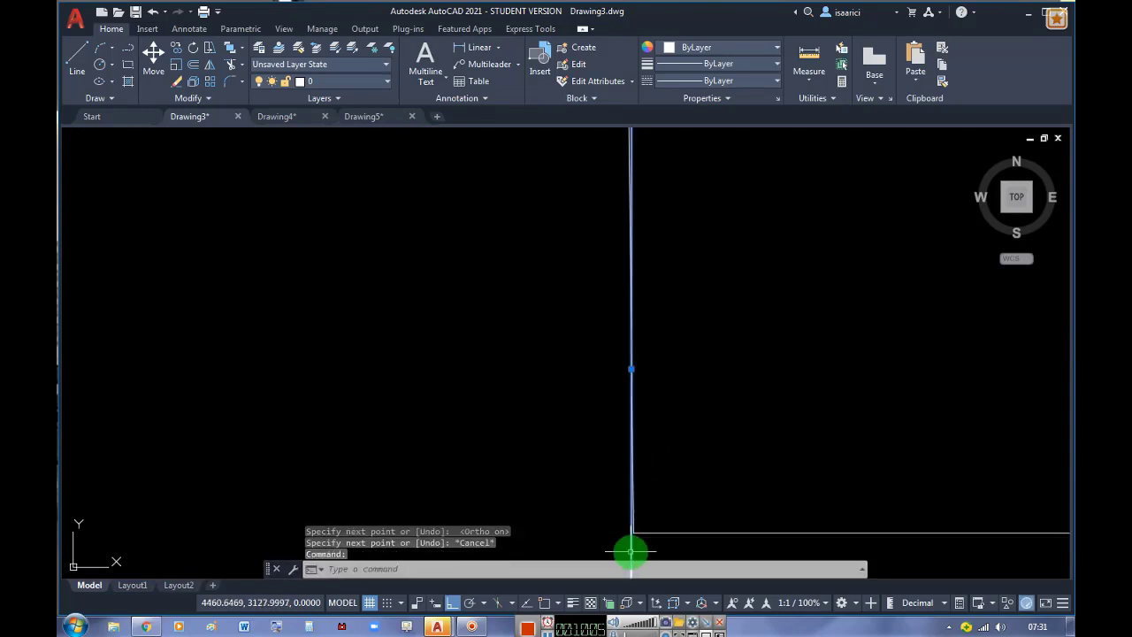
scroll(629, 543, down, 2)
scroll(628, 380, up, 3)
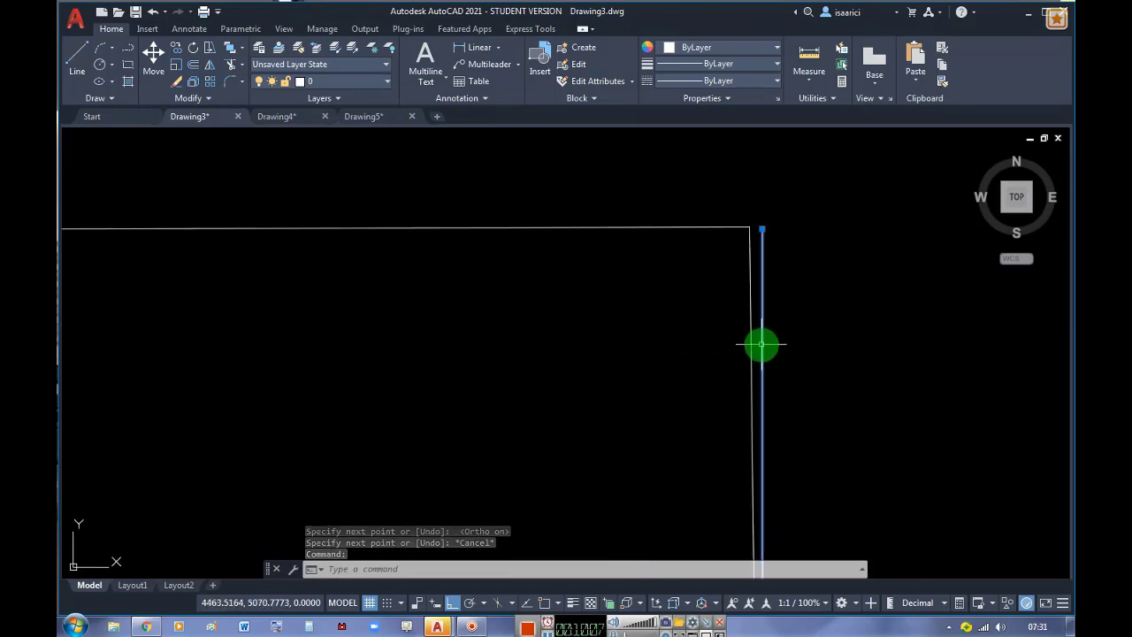
scroll(638, 292, down, 2)
scroll(638, 291, down, 2)
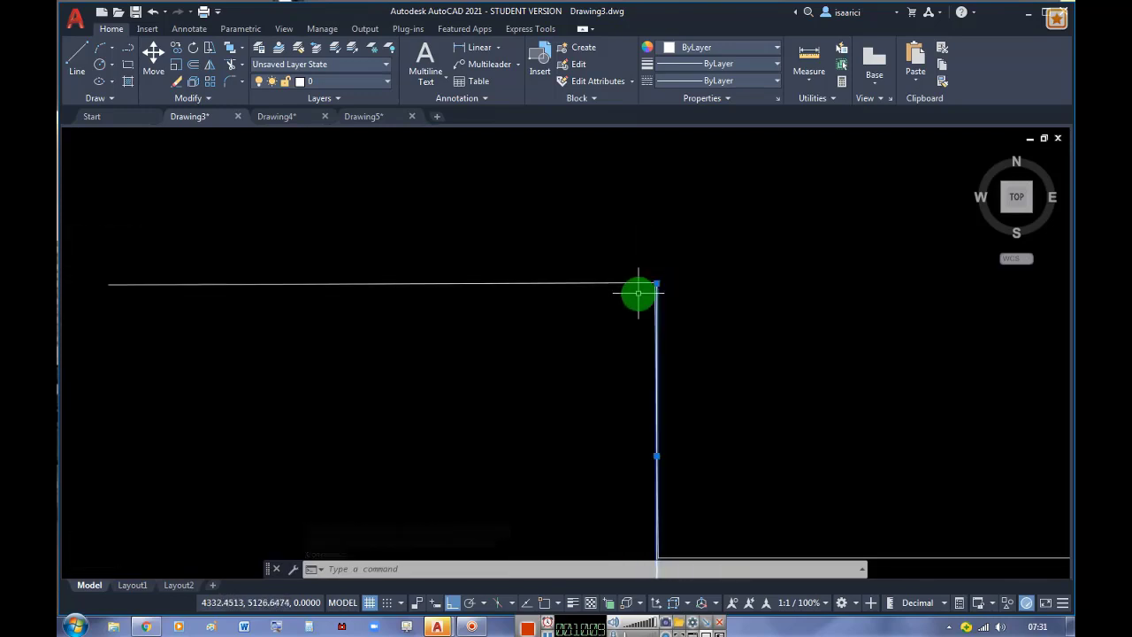
scroll(638, 292, down, 1)
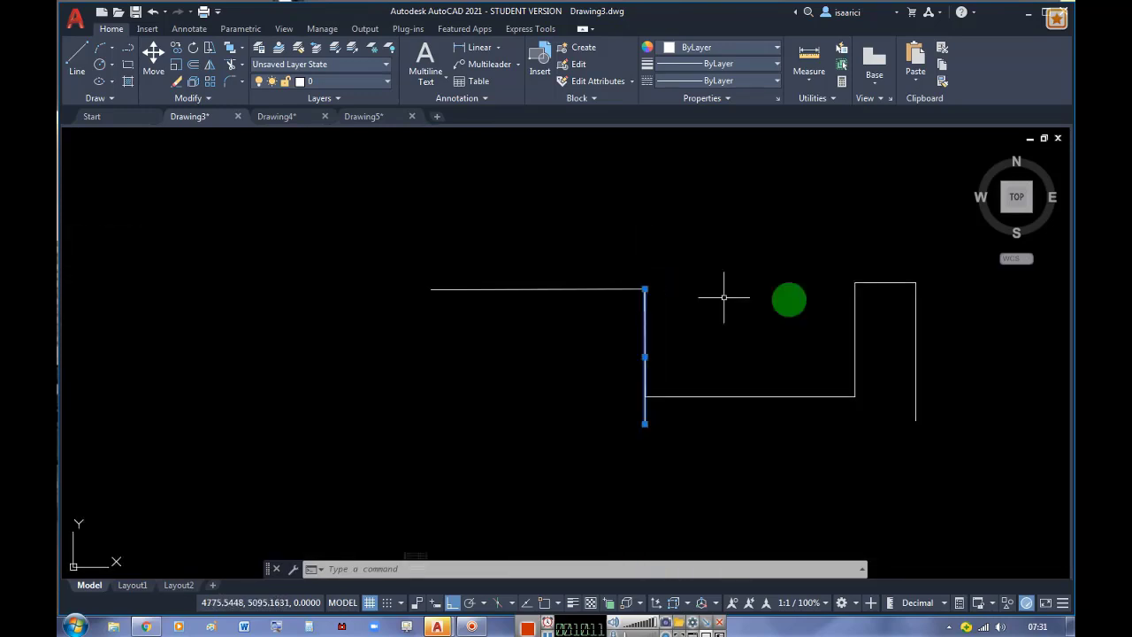
scroll(927, 303, up, 2)
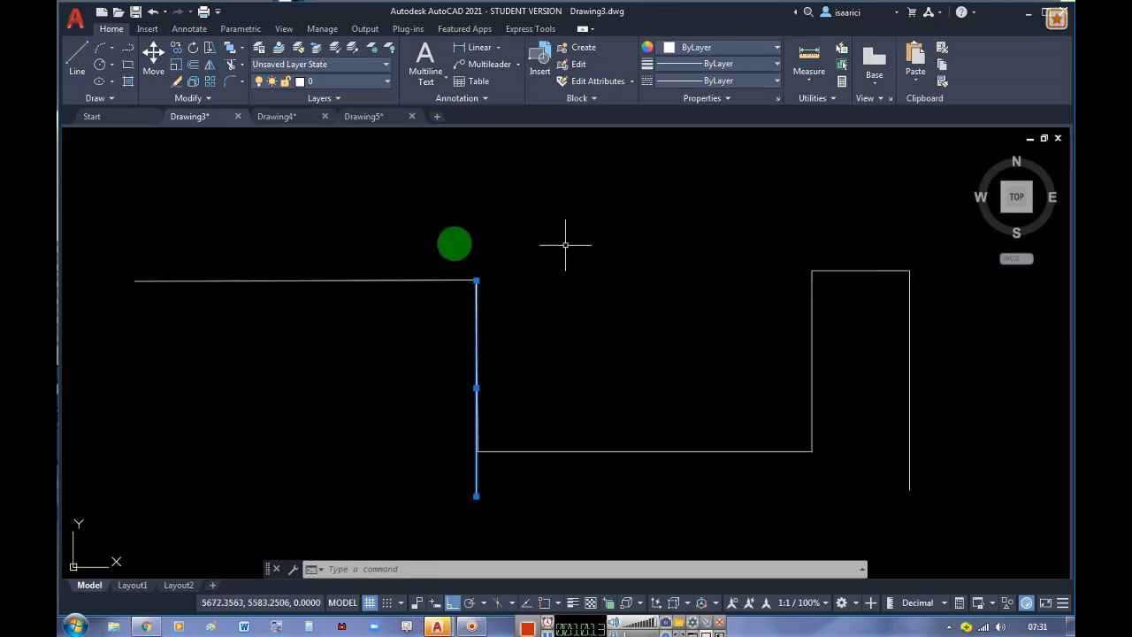
Window-select all seven lines and delete them
click(115, 221)
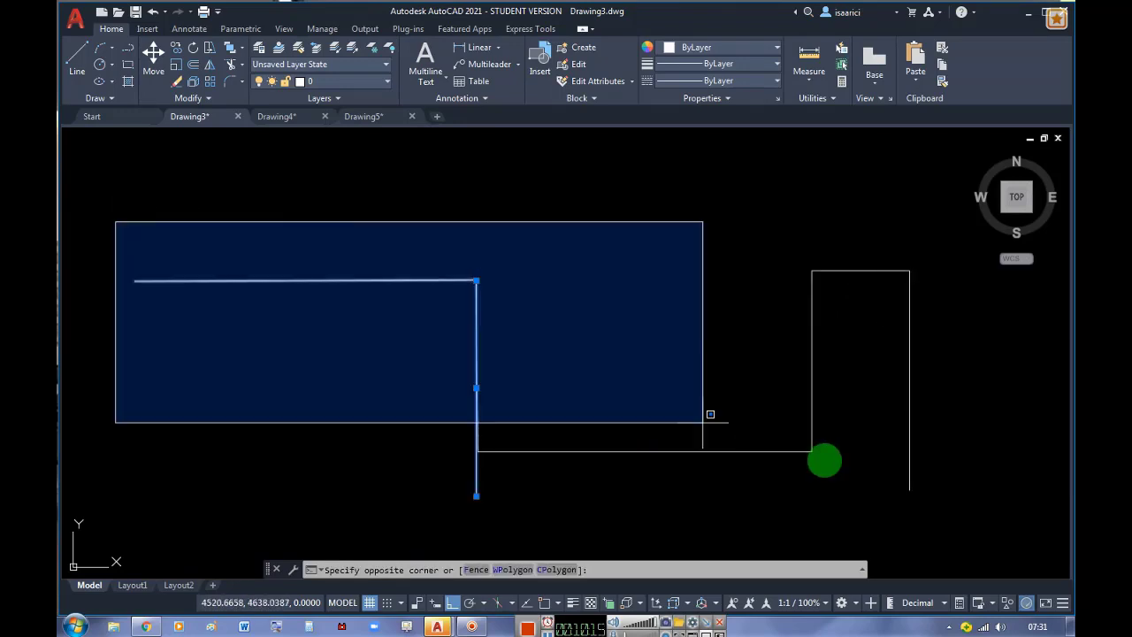
click(939, 507)
key(Delete)
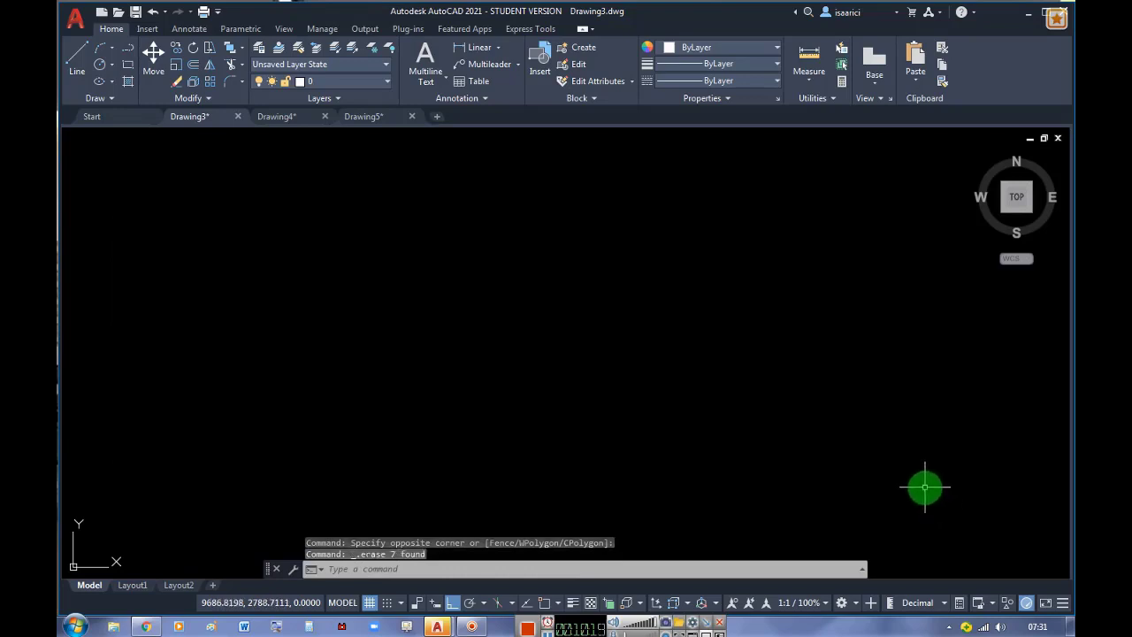
Turn the grid and Ortho off, and turn grid snap on with F9
click(369, 602)
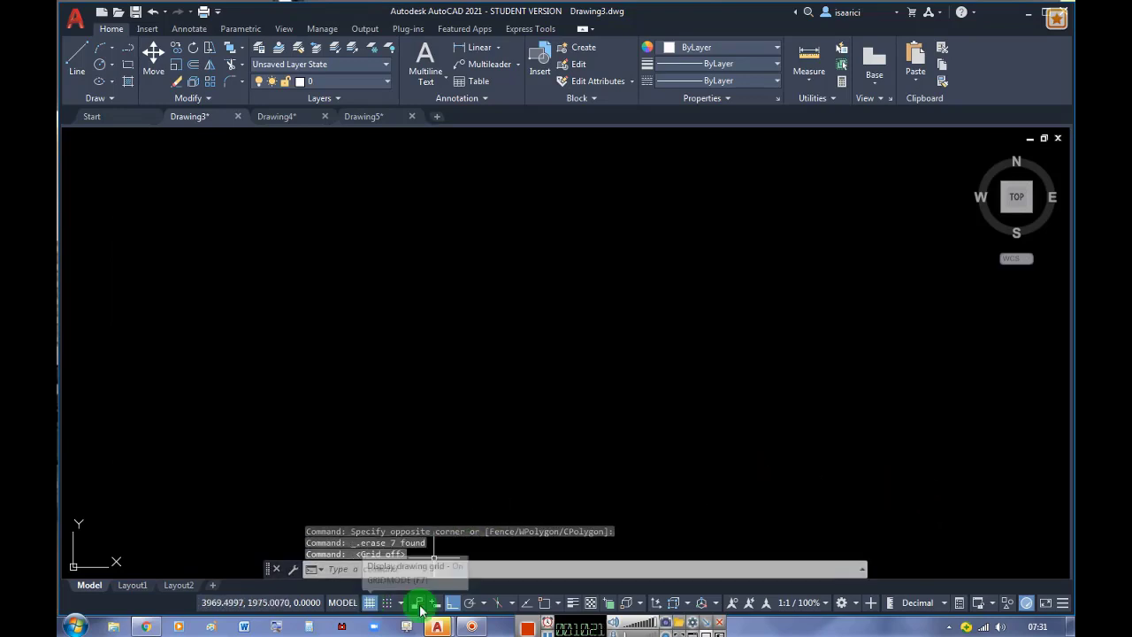
click(451, 602)
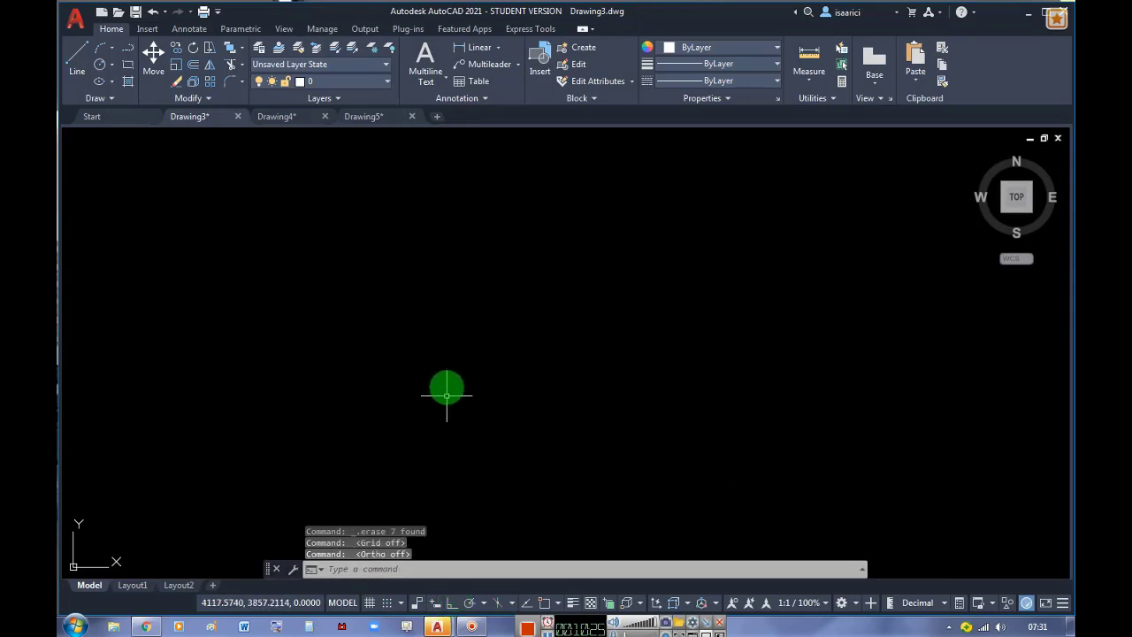
key(F9)
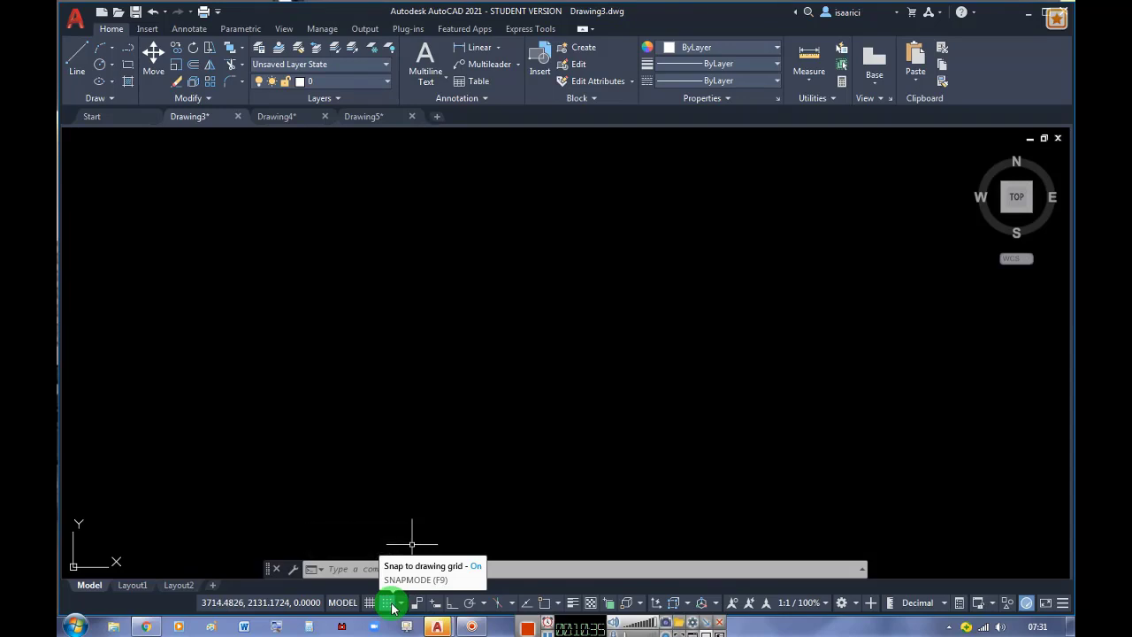
Switch grid snap off and enable polar tracking at 30° increments, then start a line
click(393, 604)
key(F10)
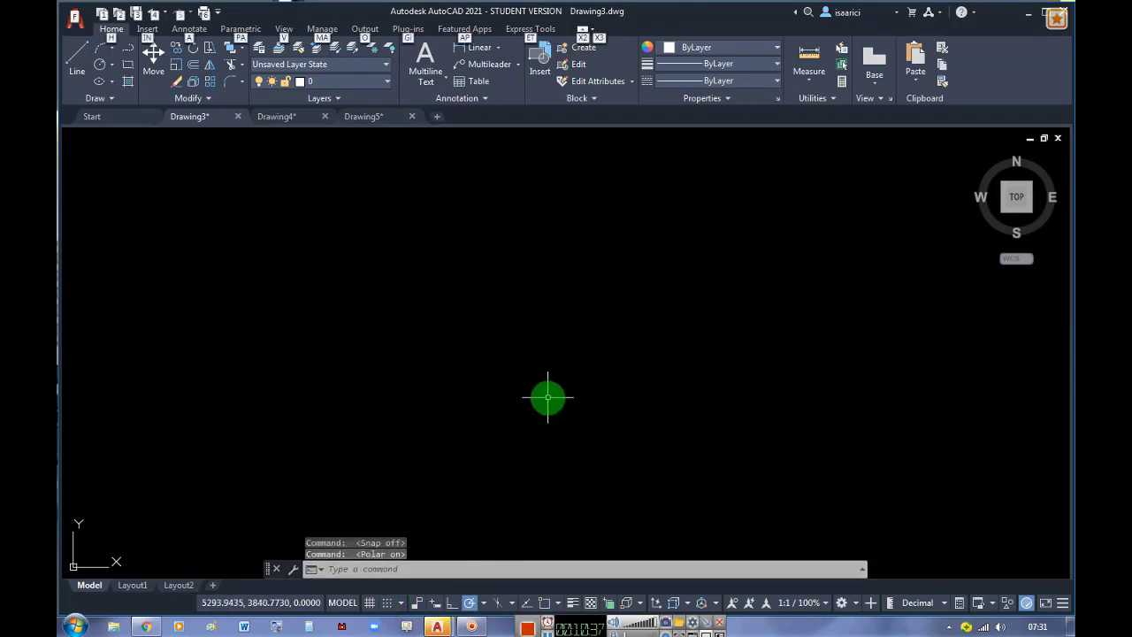
click(485, 604)
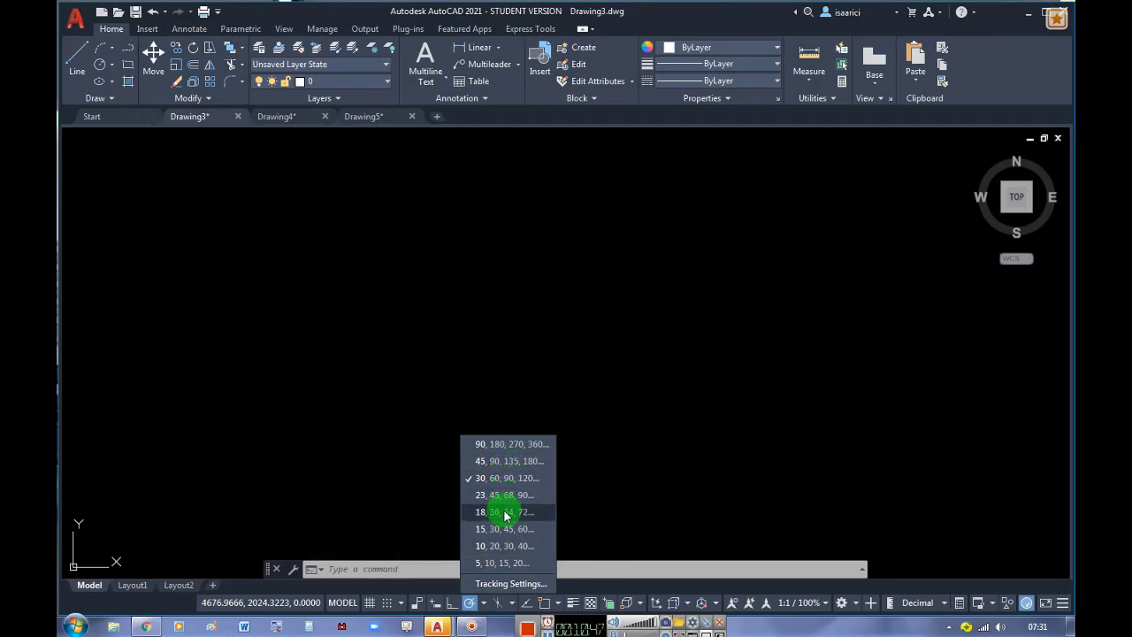
click(501, 479)
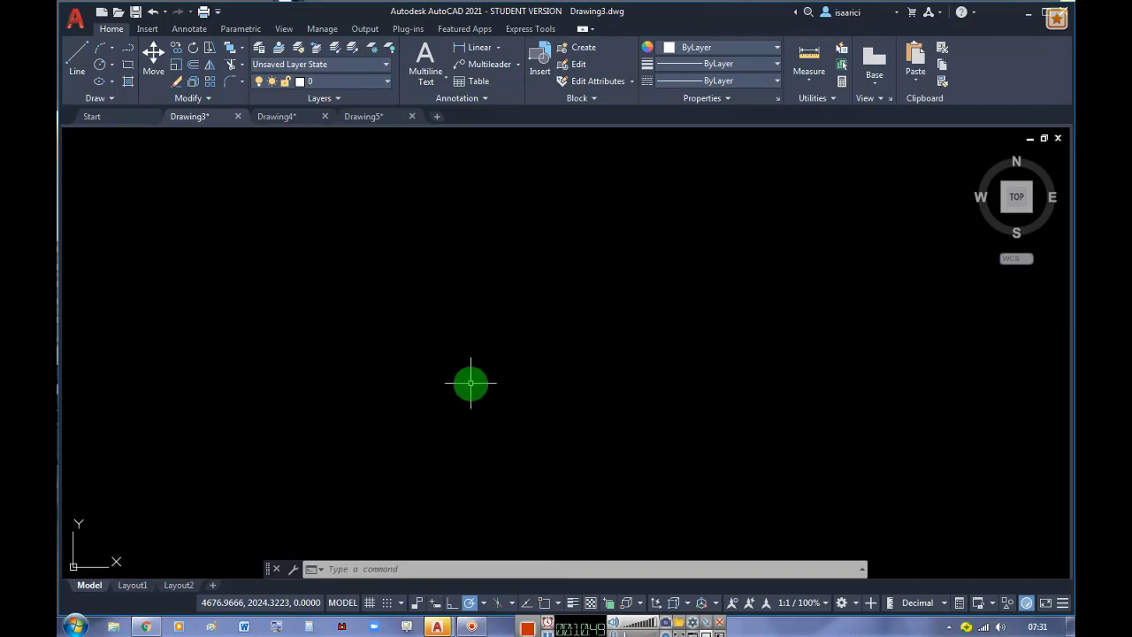
click(79, 57)
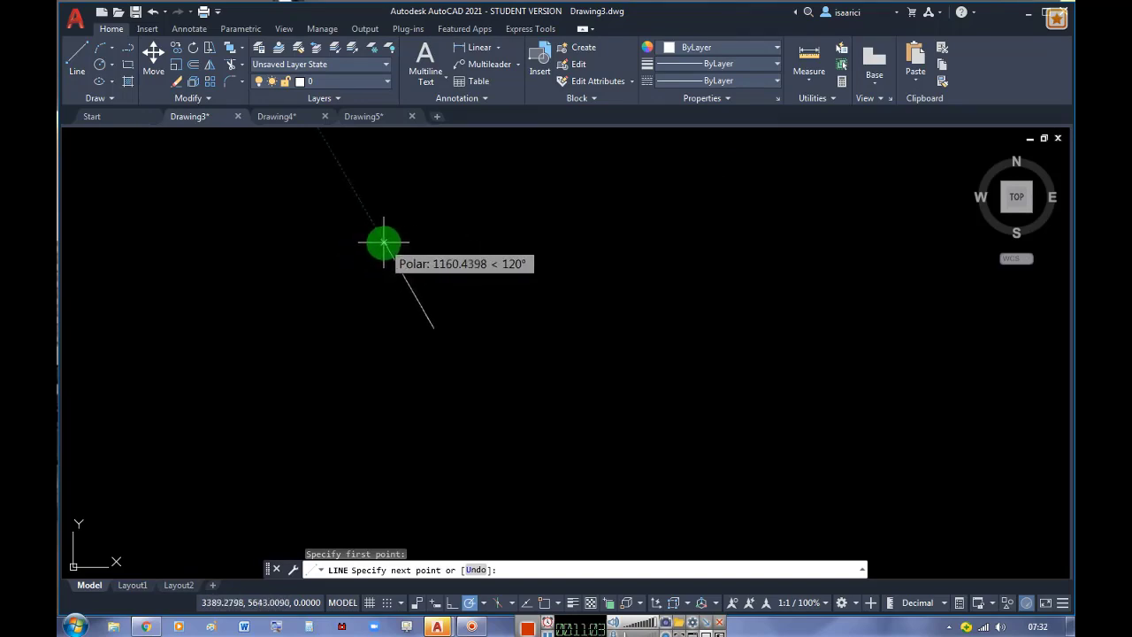
Draw four connected line segments guided by 30° polar tracking, starting along 120°
click(384, 241)
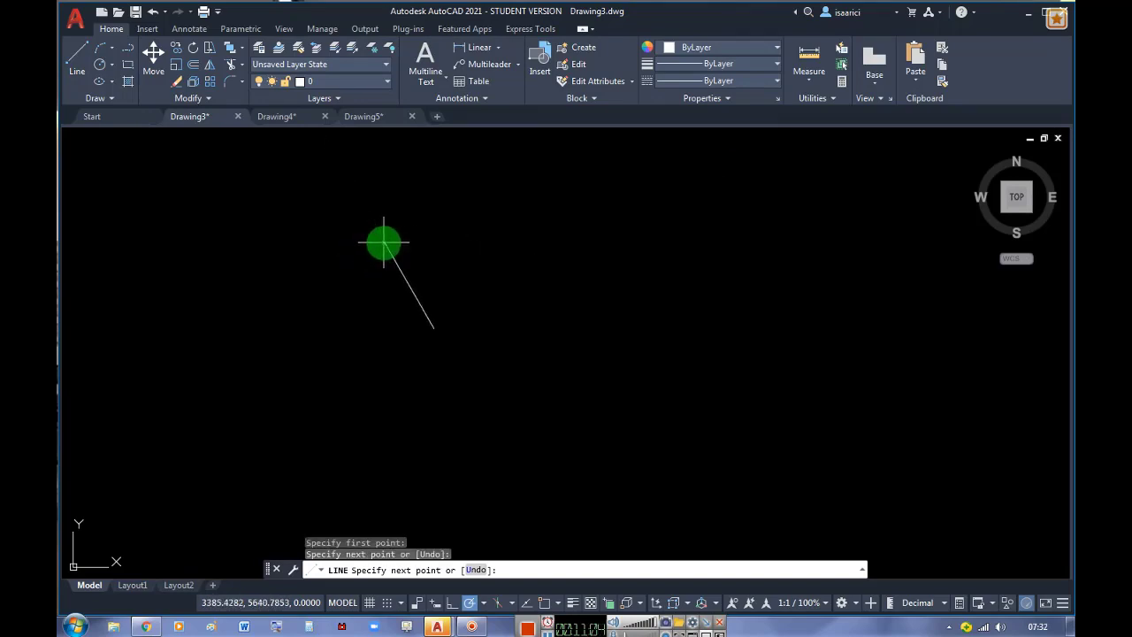
click(302, 288)
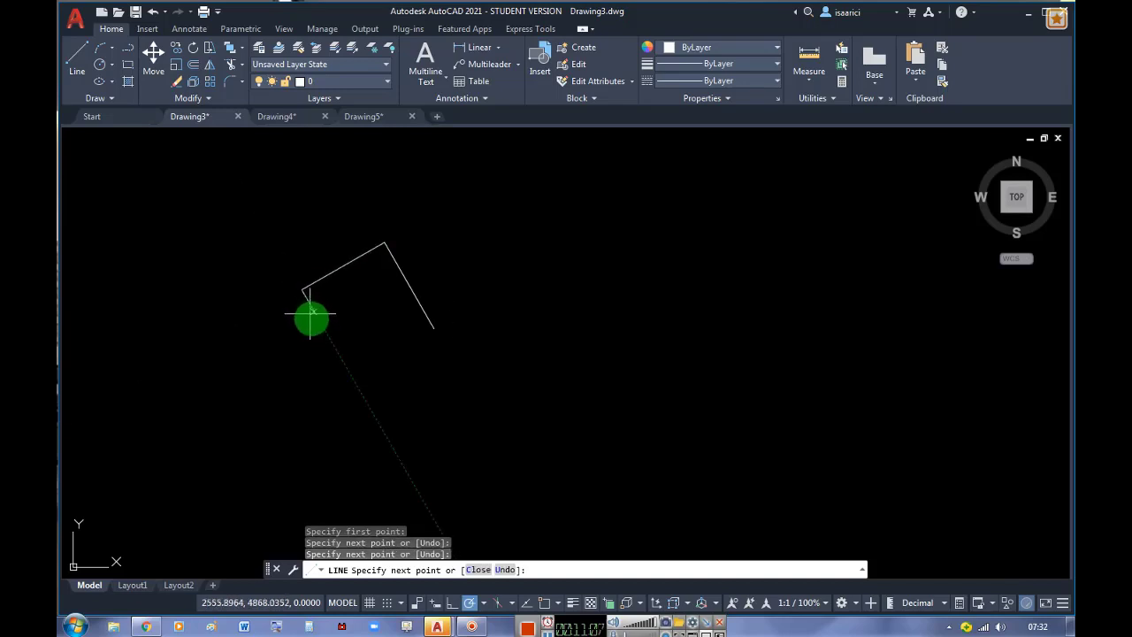
click(362, 396)
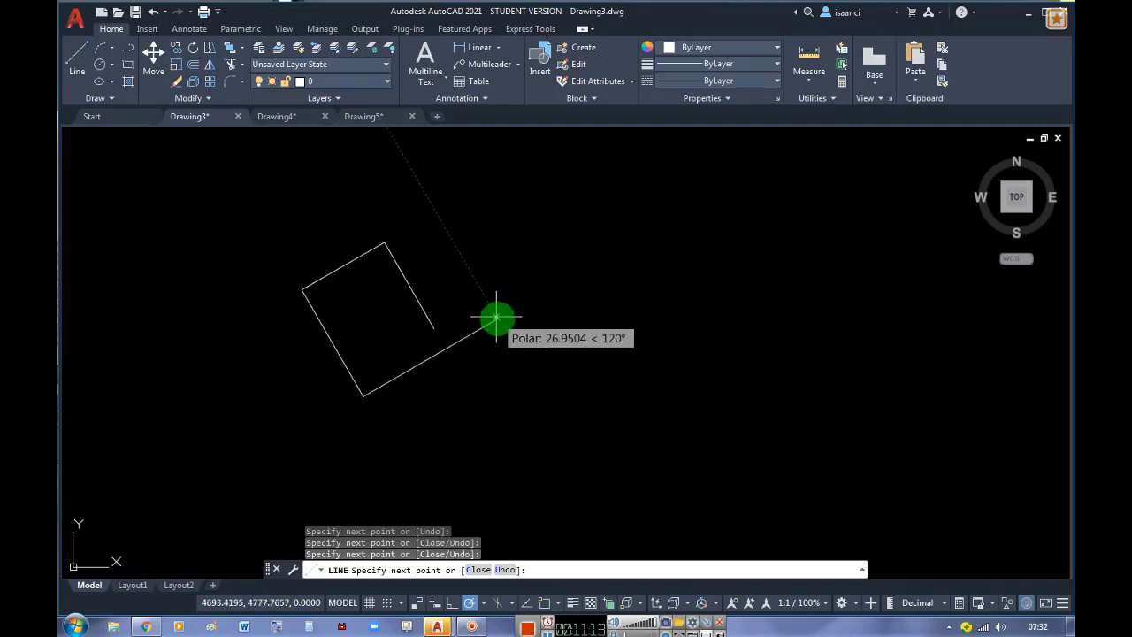
click(497, 319)
key(Escape)
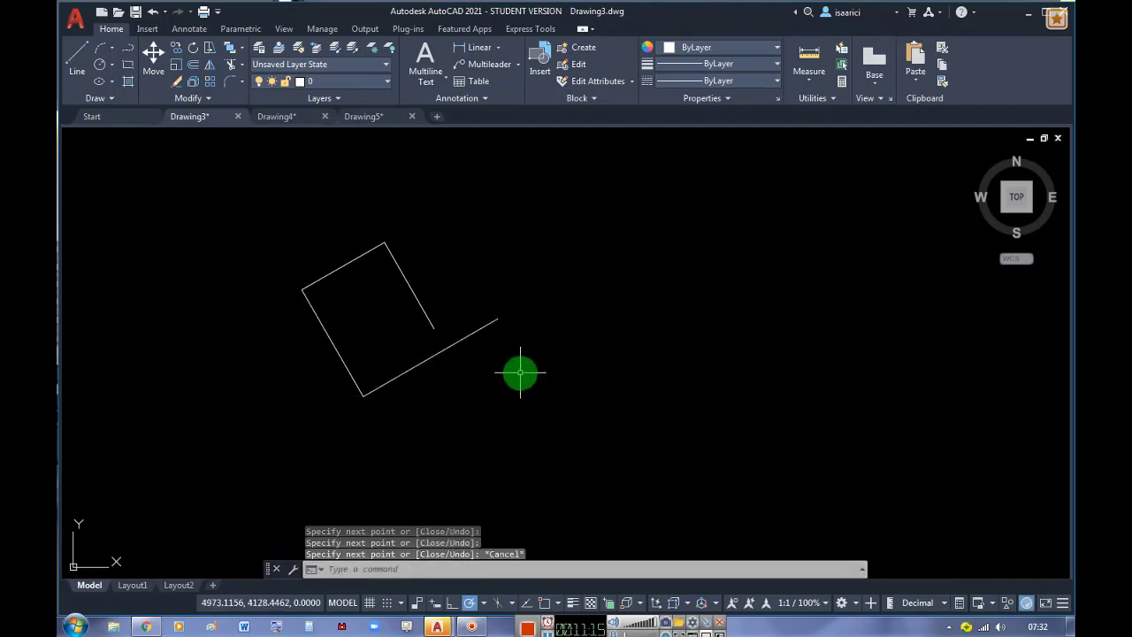
Crossing-select the four lines and delete them
click(519, 373)
click(330, 245)
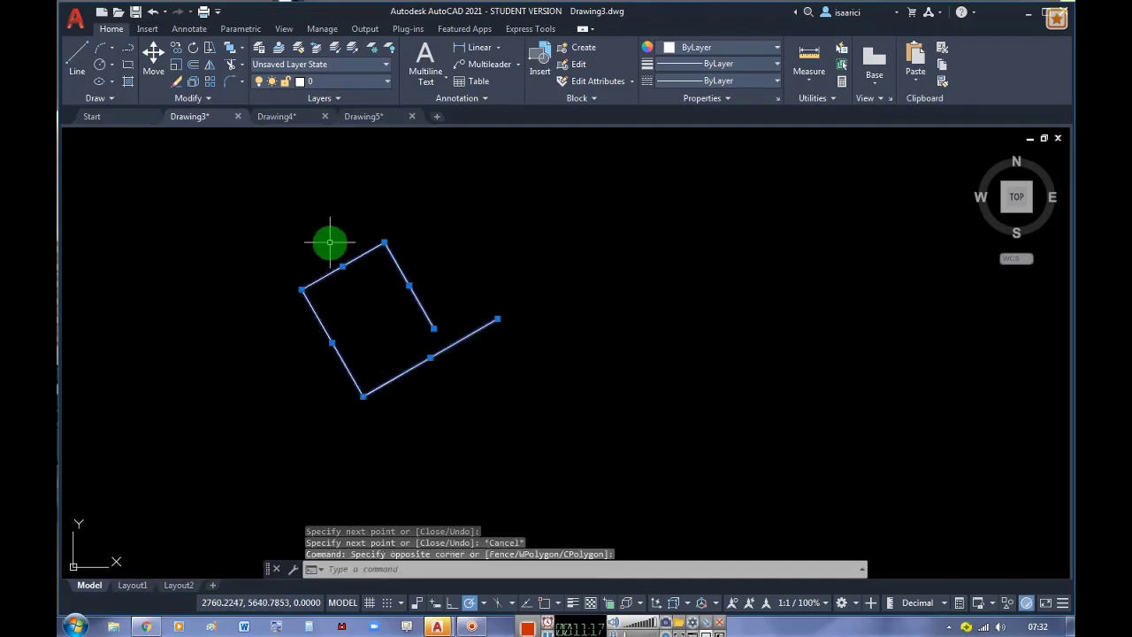
key(Delete)
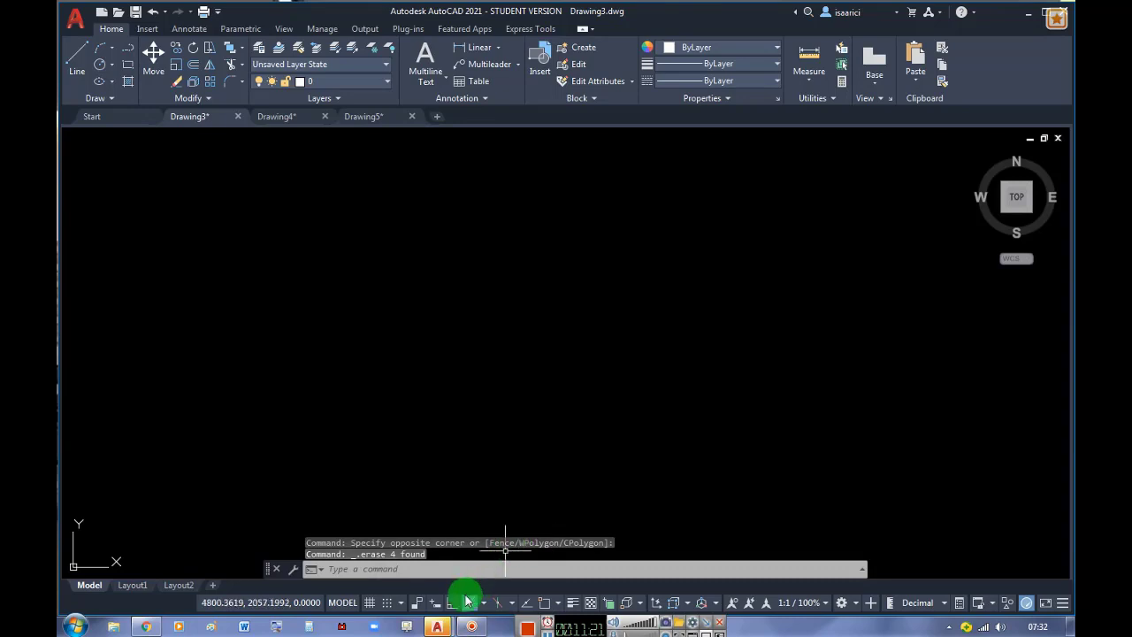
Turn polar tracking off and enable Object Snap On in Drafting Settings
click(468, 603)
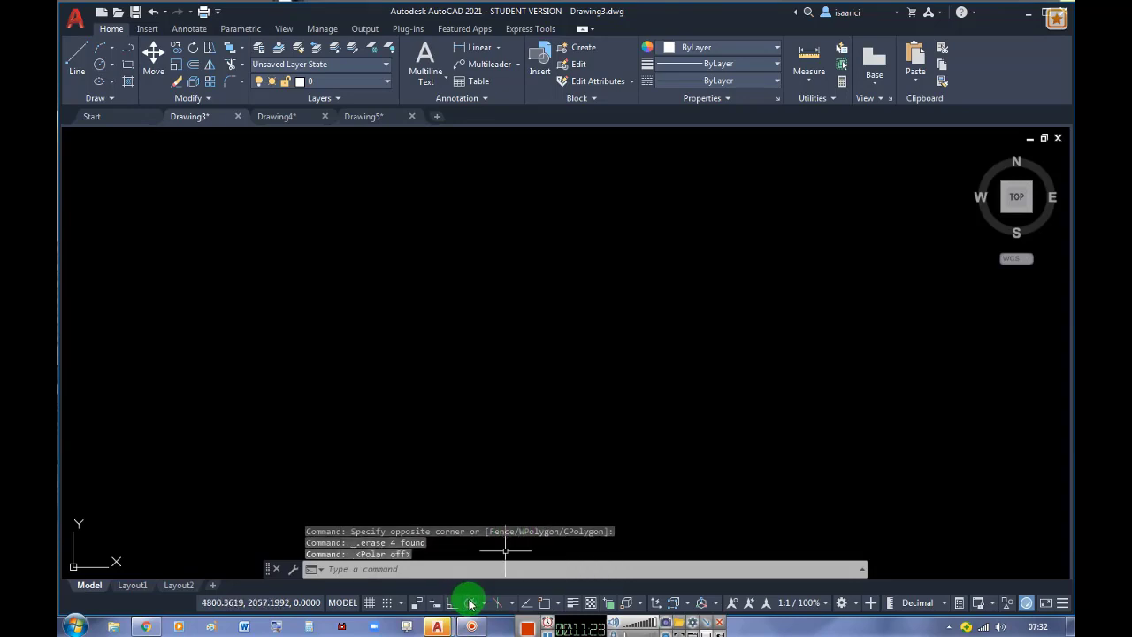
double_click(469, 603)
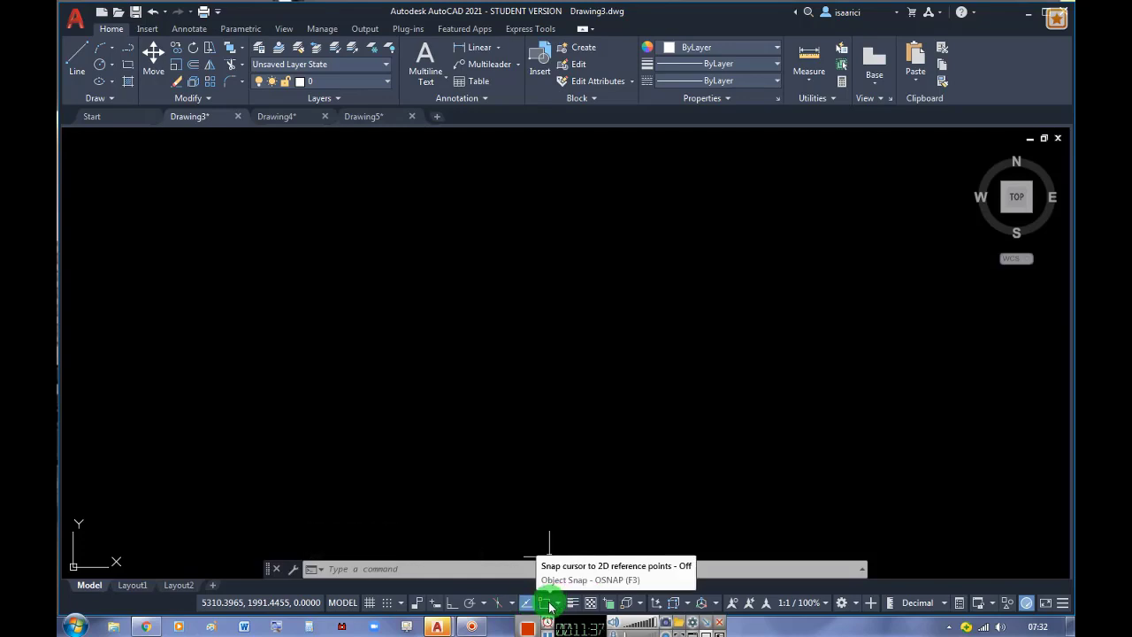
click(558, 607)
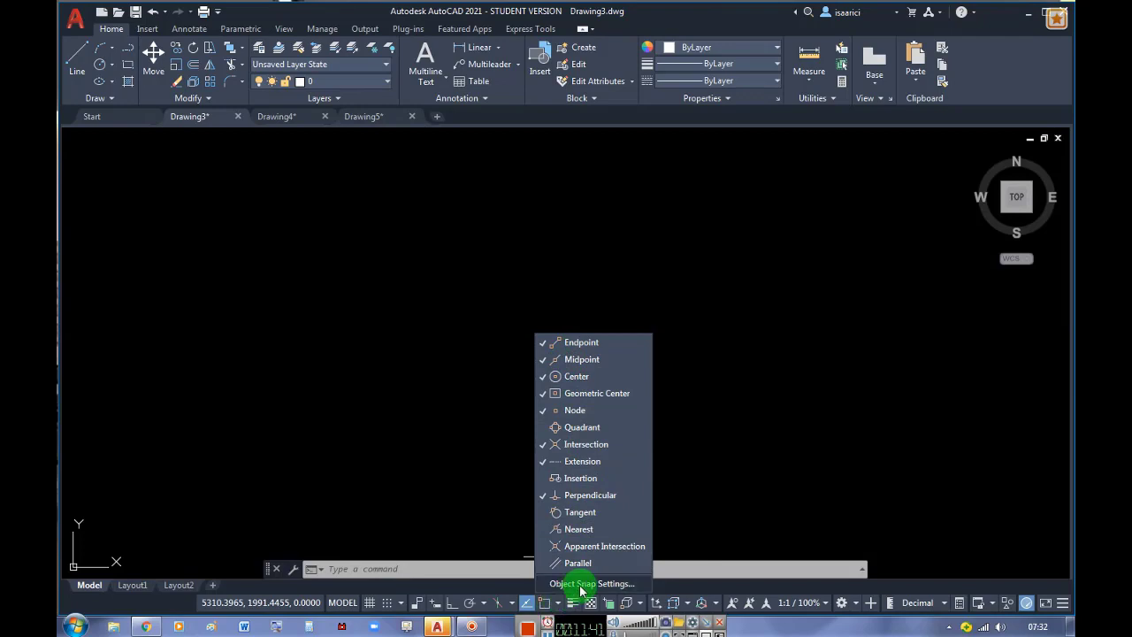
click(579, 585)
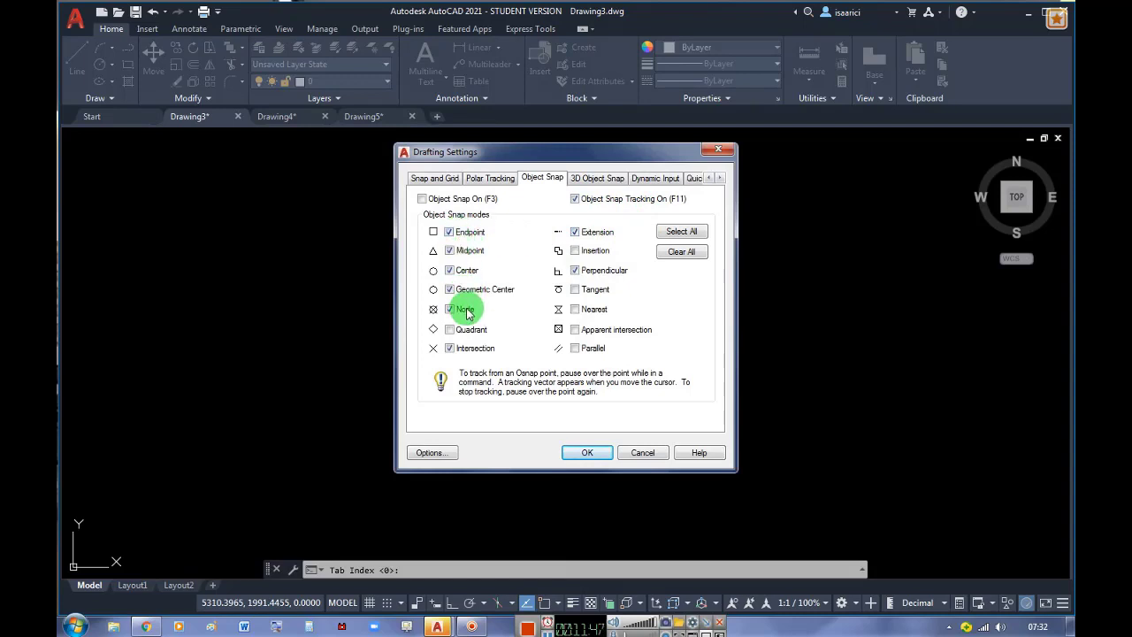
click(587, 453)
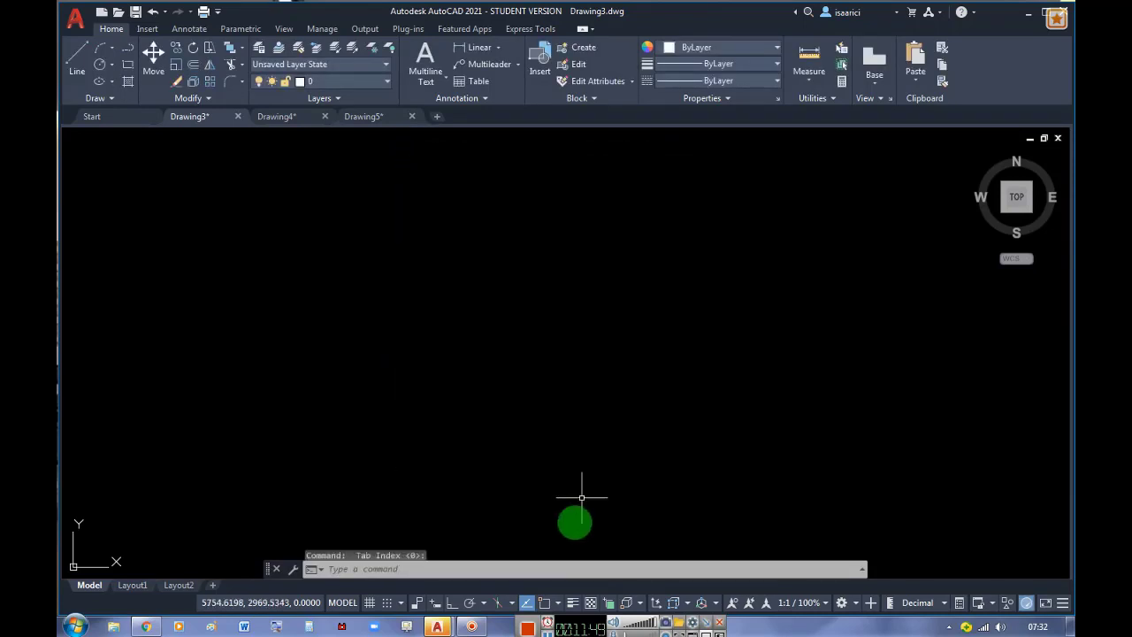
click(545, 602)
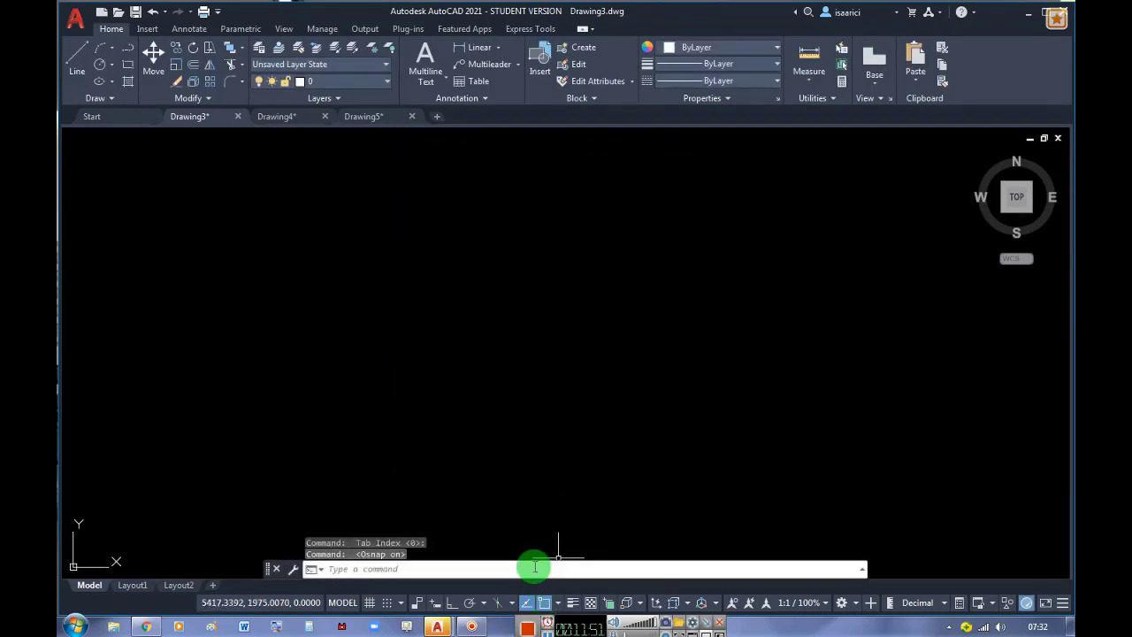
With Ortho on, draw a horizontal line and a vertical line crossing its middle
click(81, 62)
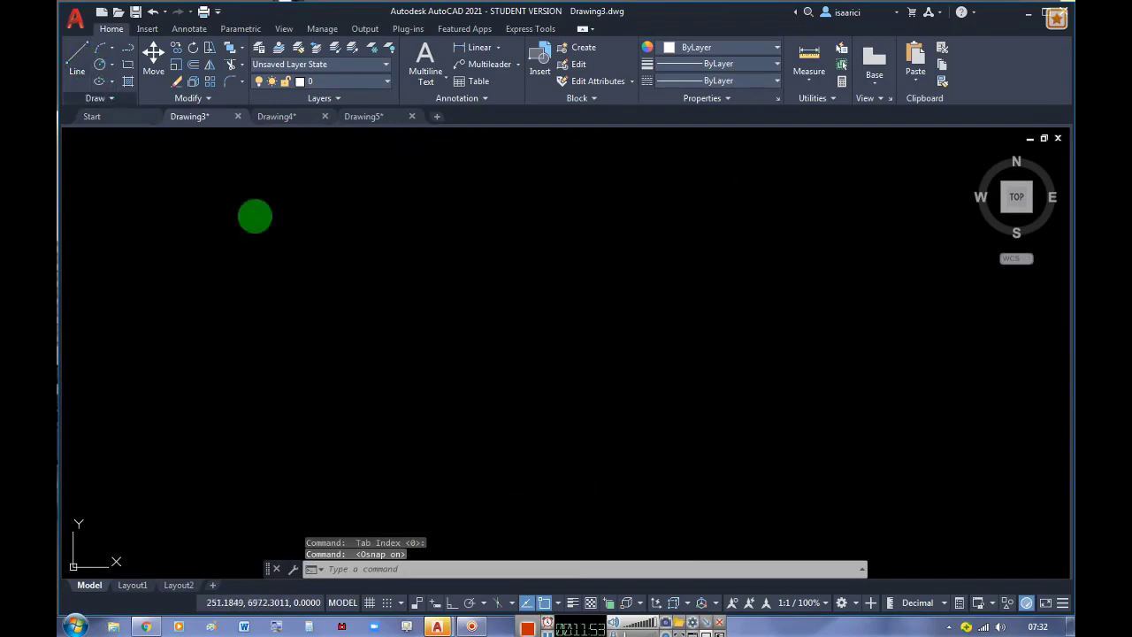
click(451, 602)
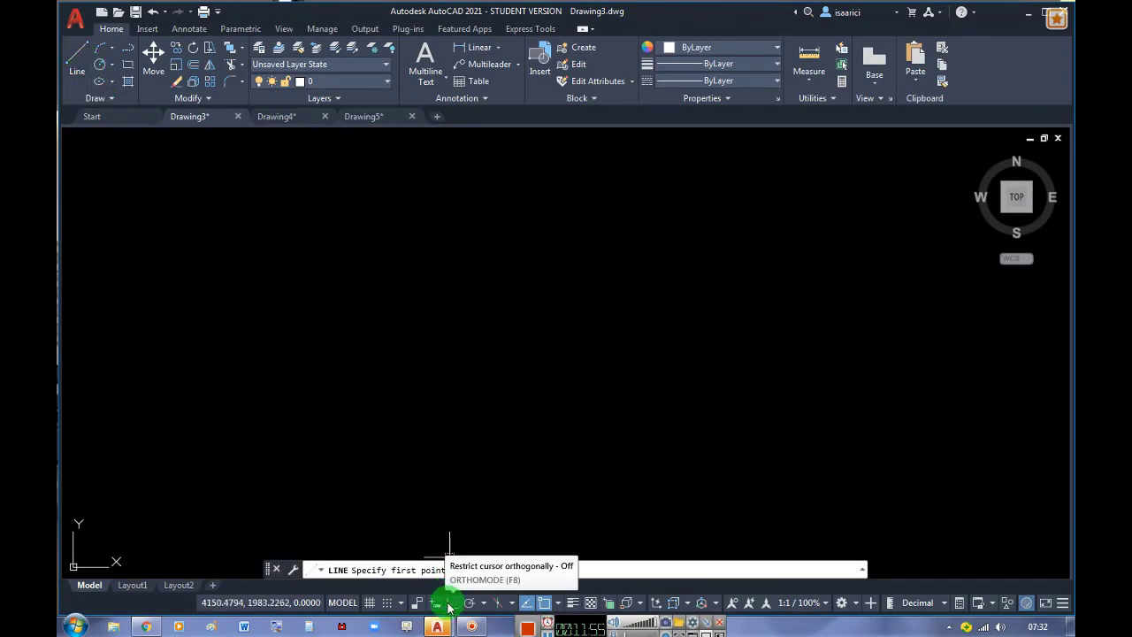
click(343, 324)
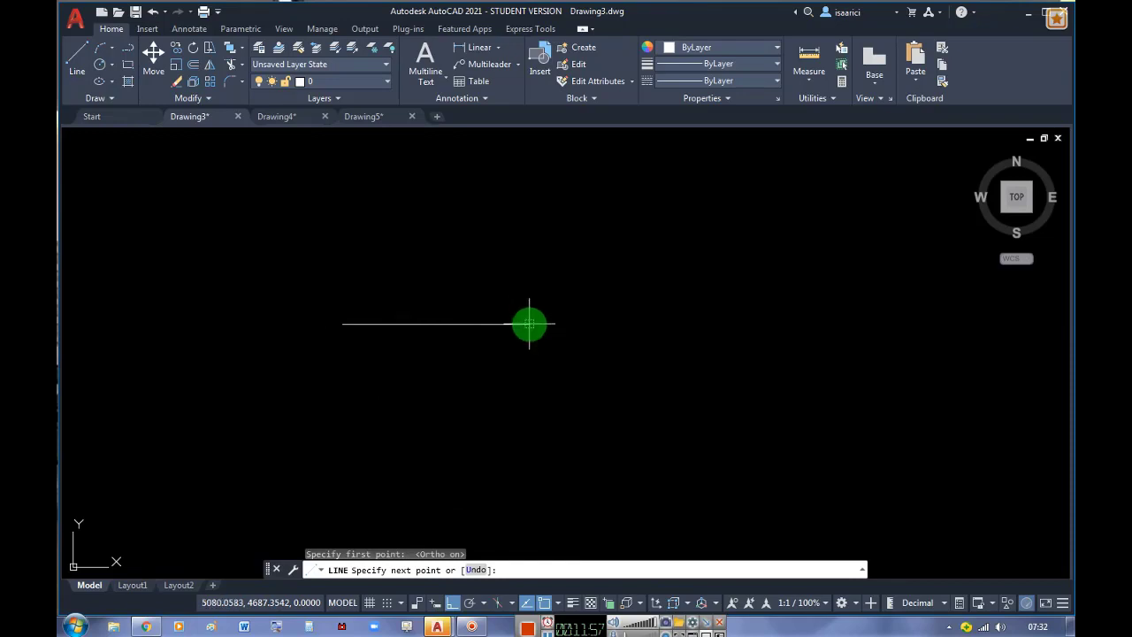
click(529, 324)
key(Return)
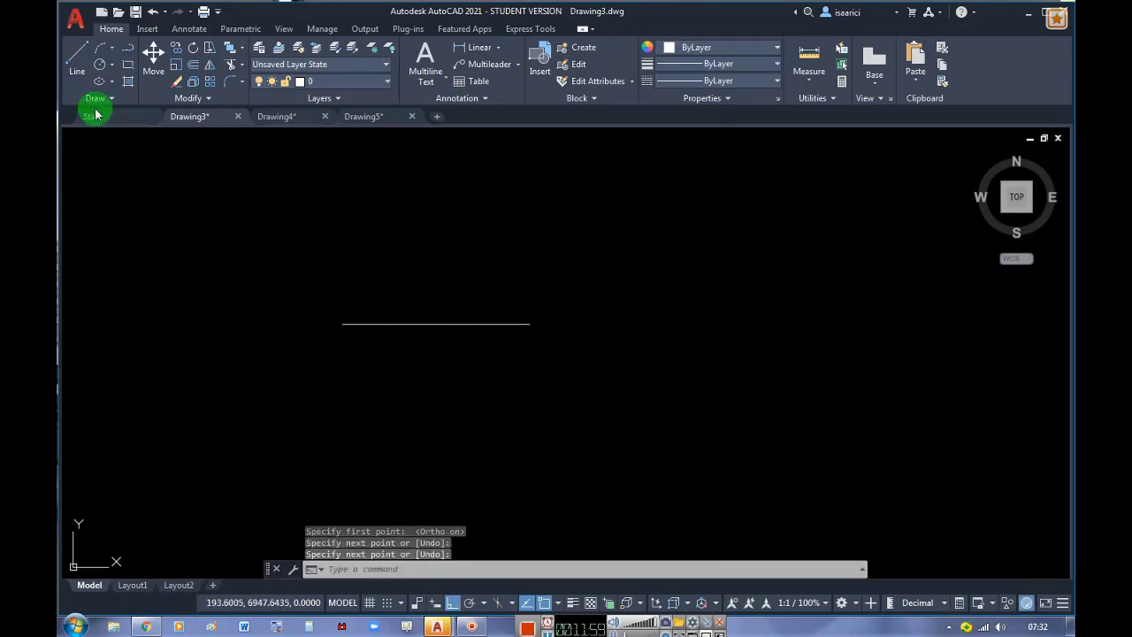
click(80, 57)
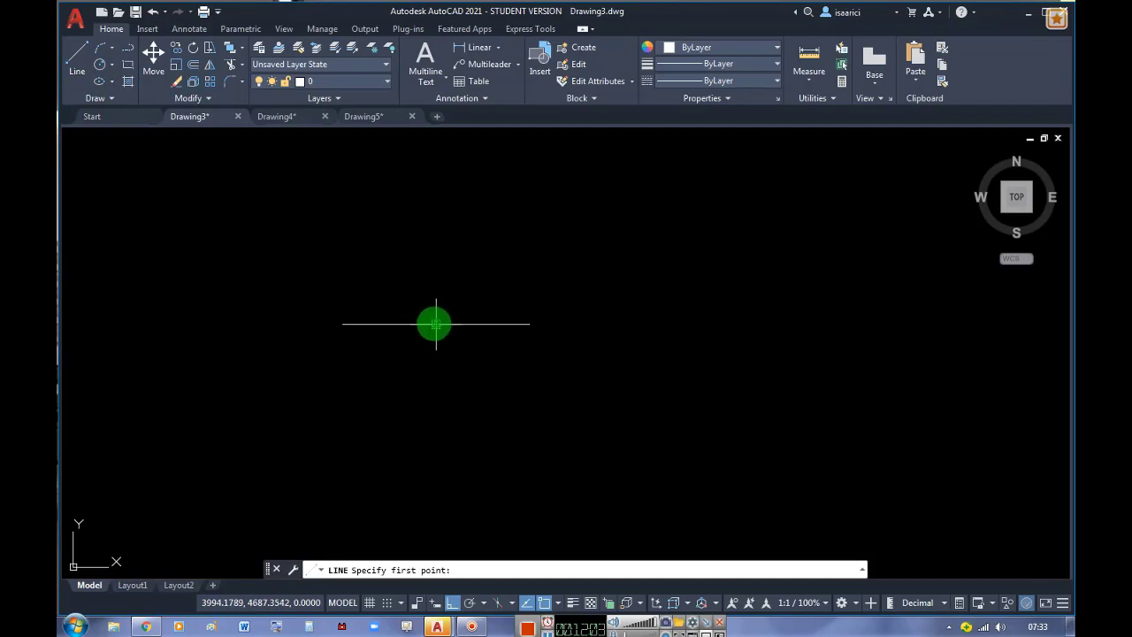
click(437, 265)
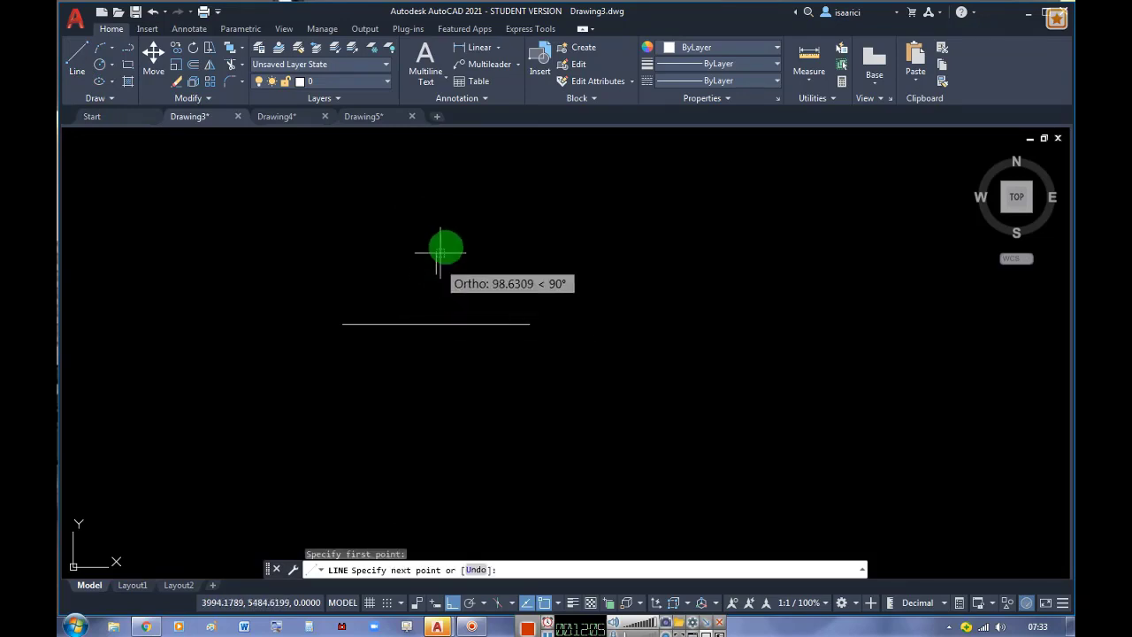
click(470, 344)
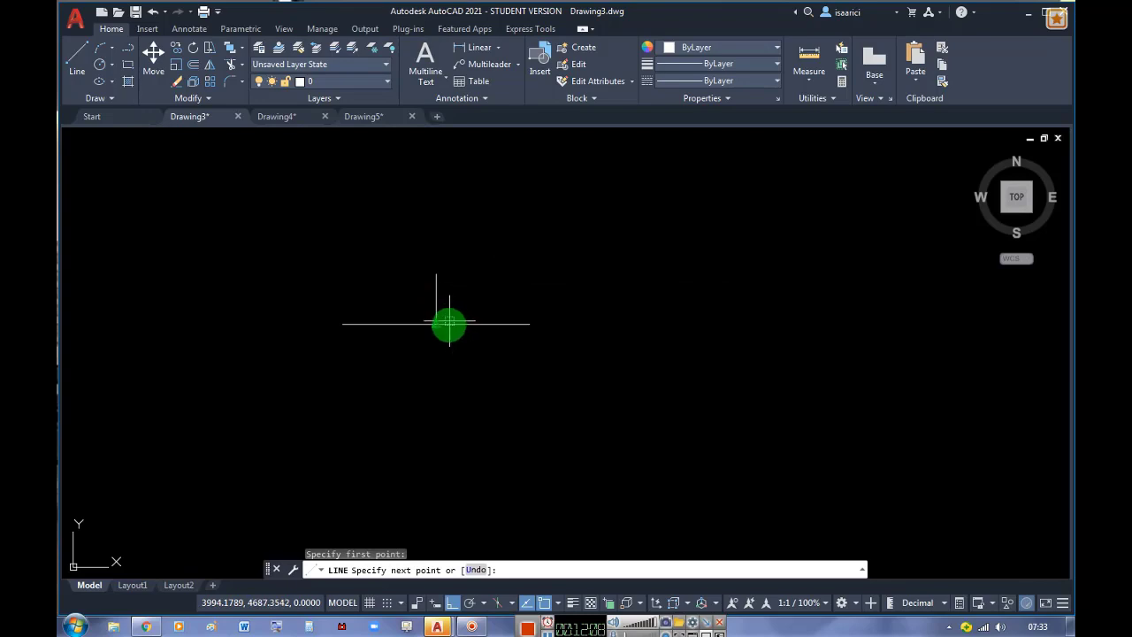
click(446, 385)
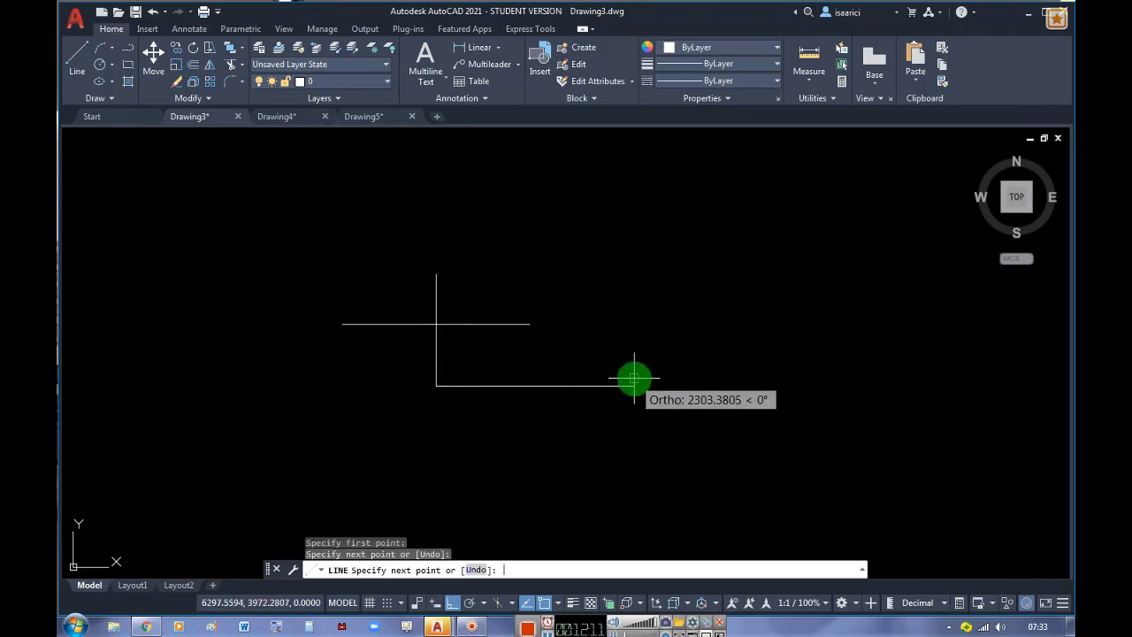
key(Return)
Draw two parallel vertical lines, the second starting 45 units from the first's top endpoint
click(80, 83)
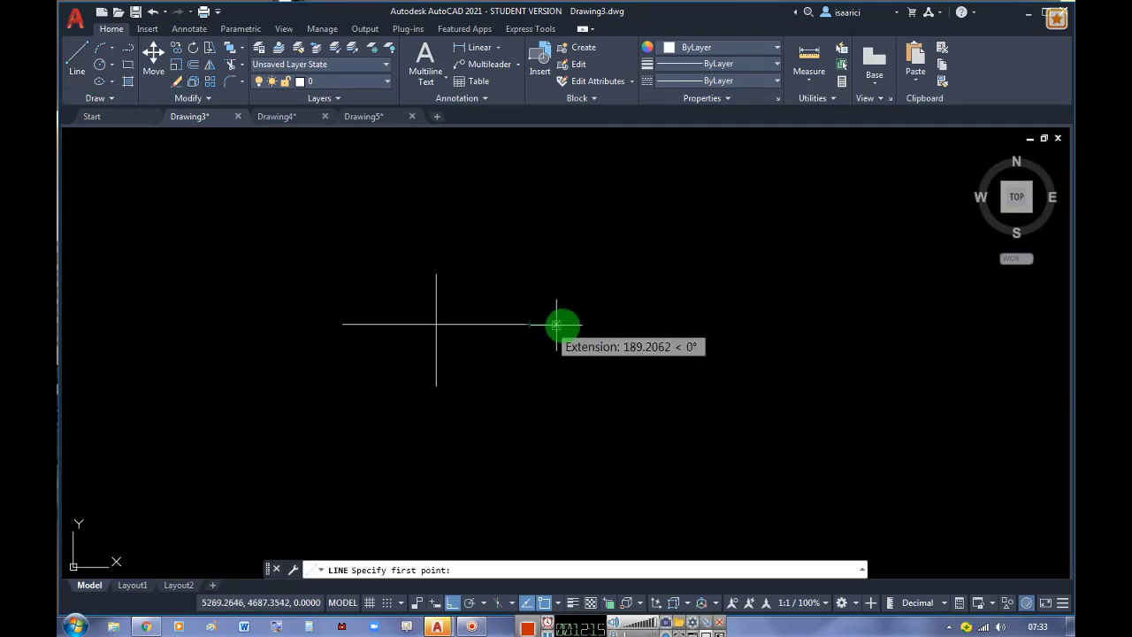
click(625, 324)
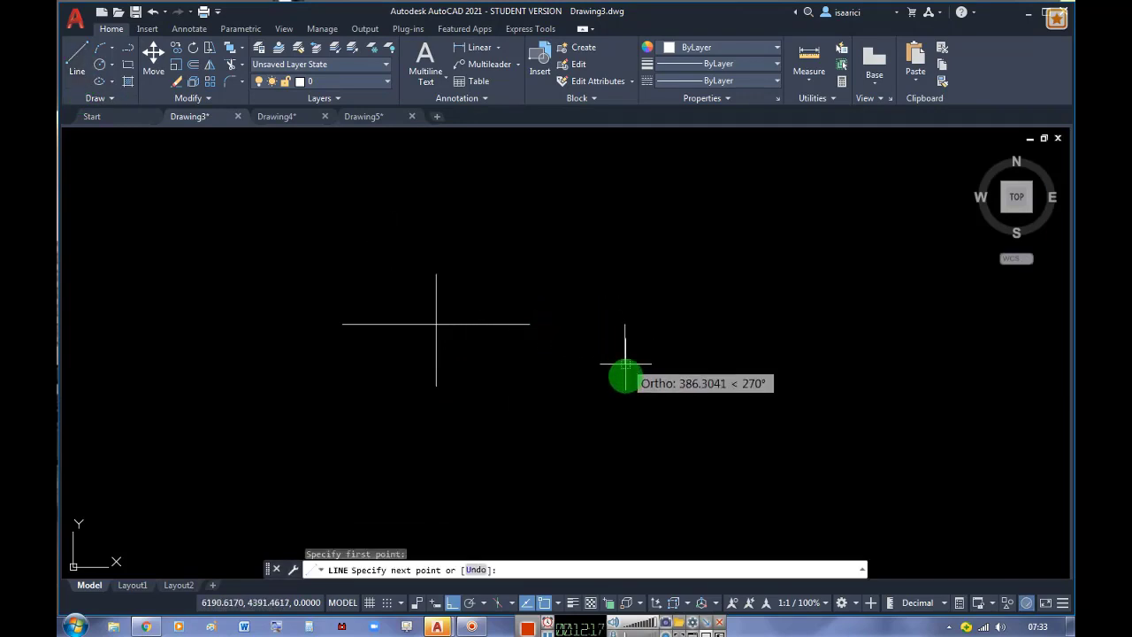
click(625, 451)
click(77, 54)
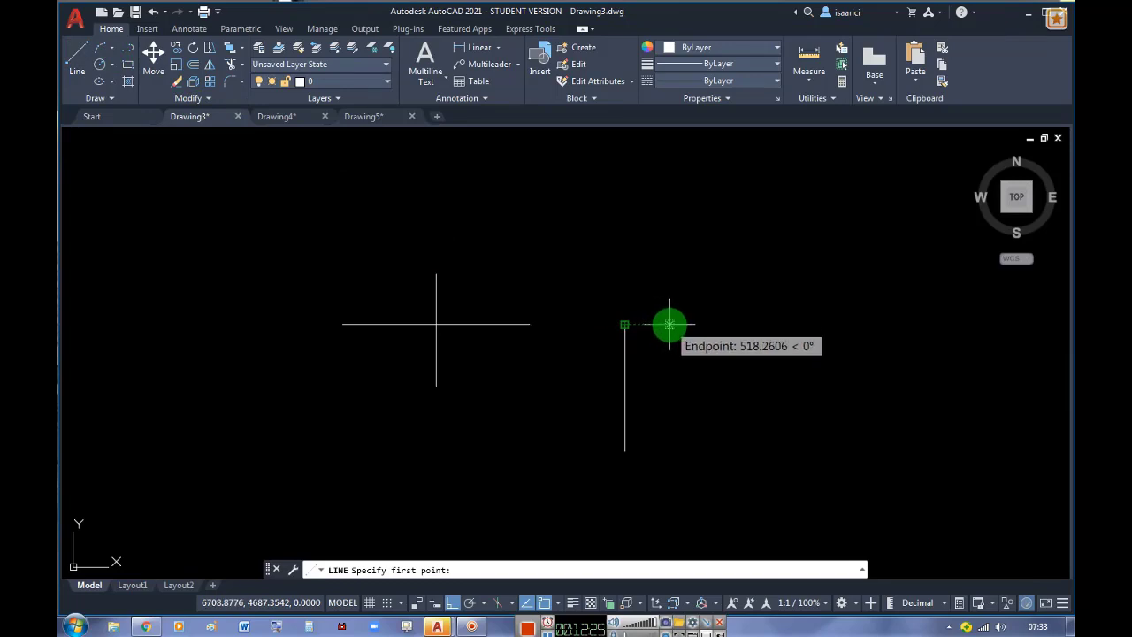
text(45)
key(Return)
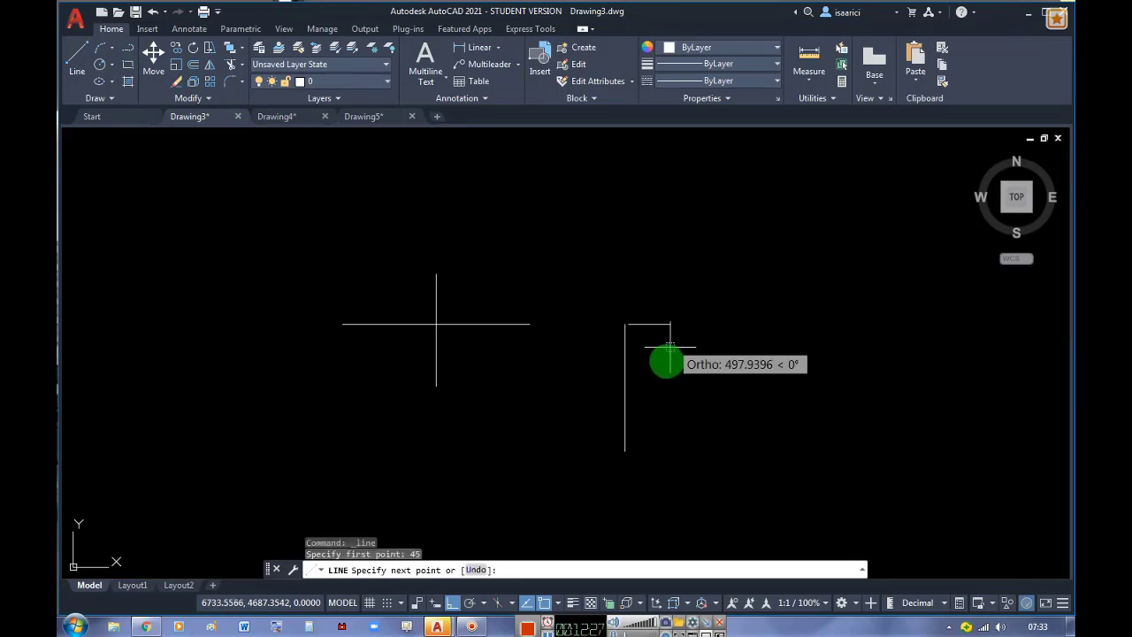
click(659, 449)
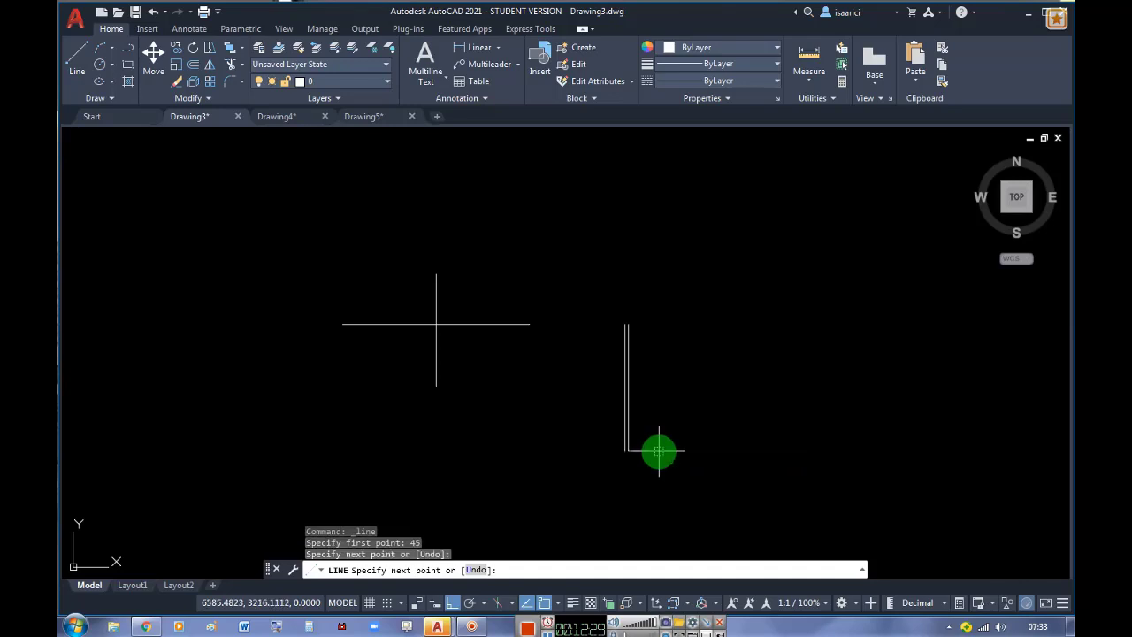
key(Escape)
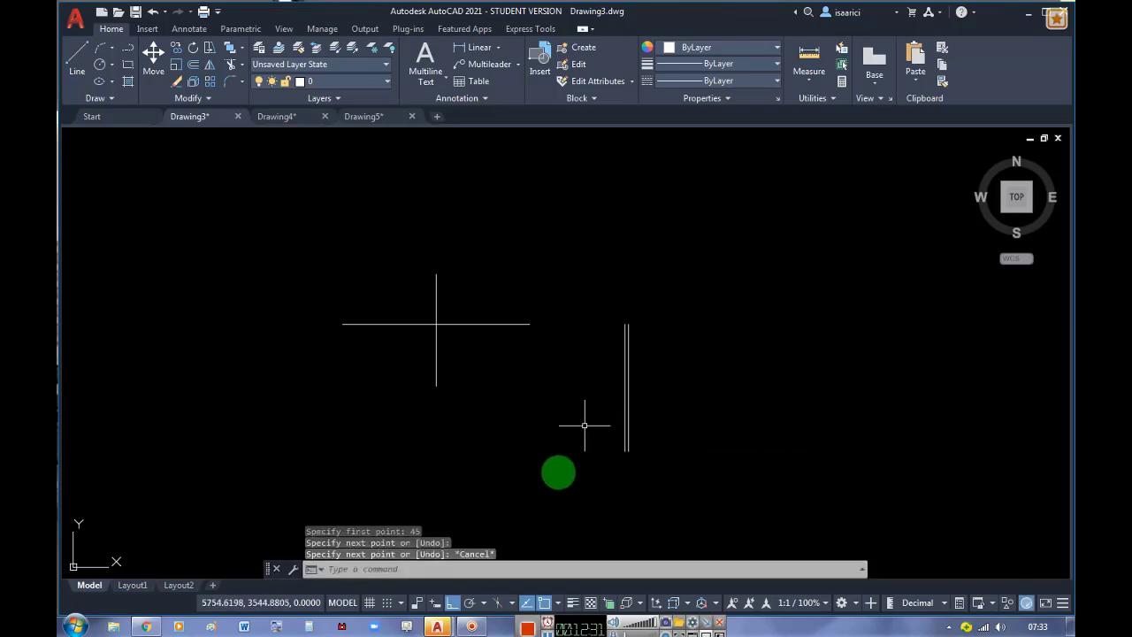
Turn off object snap and object snap tracking, and turn Dynamic Input on
click(543, 602)
click(526, 602)
click(525, 602)
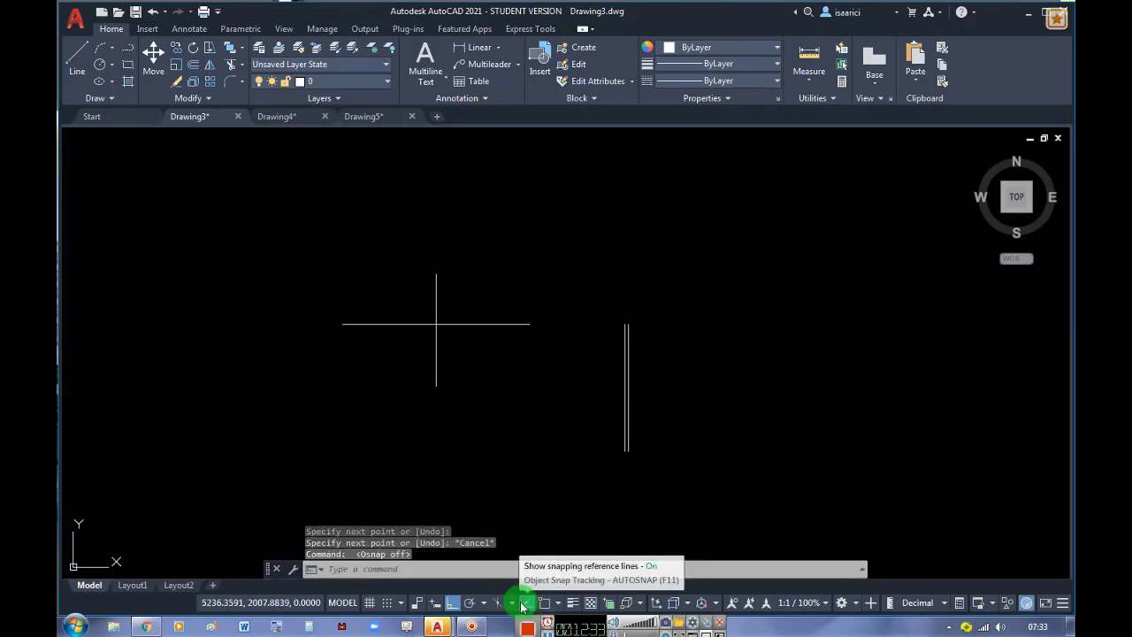
click(503, 359)
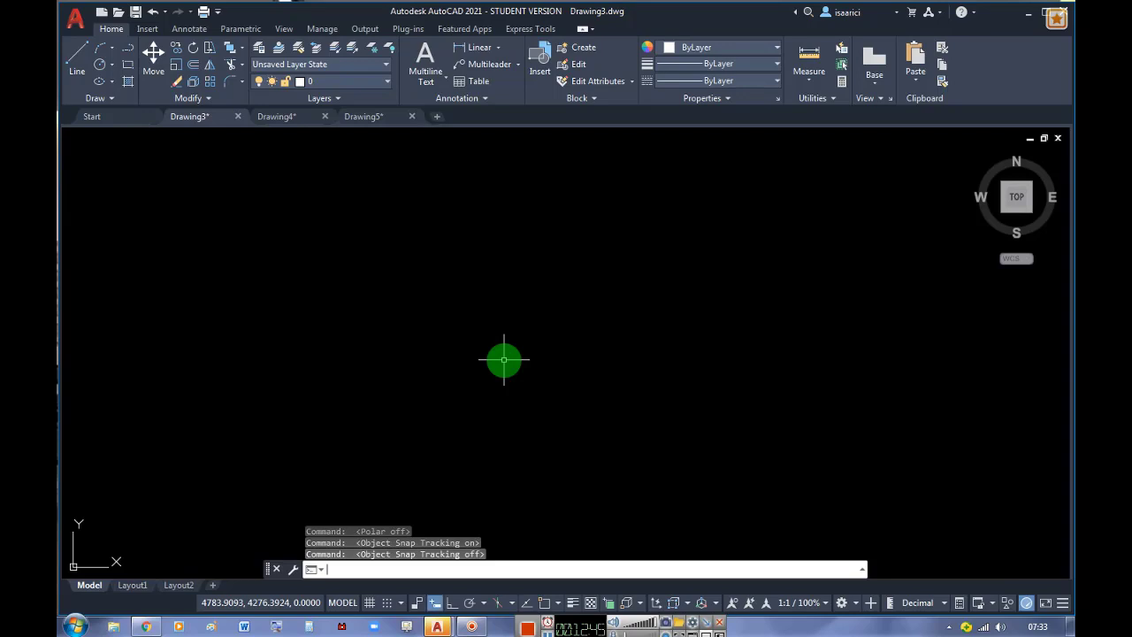
click(432, 602)
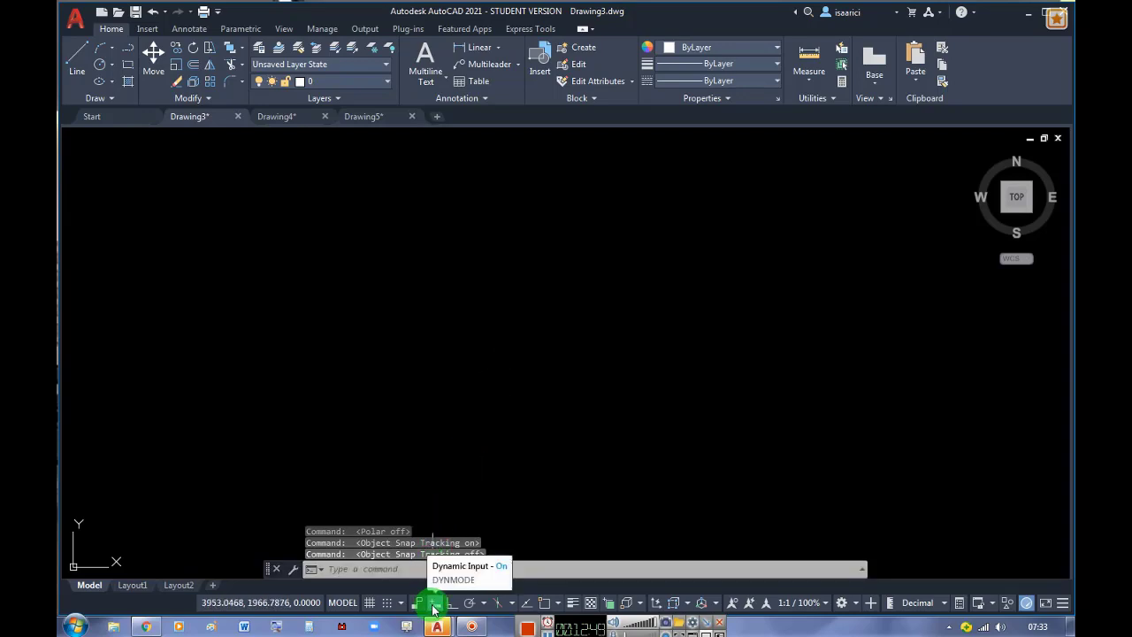
click(377, 571)
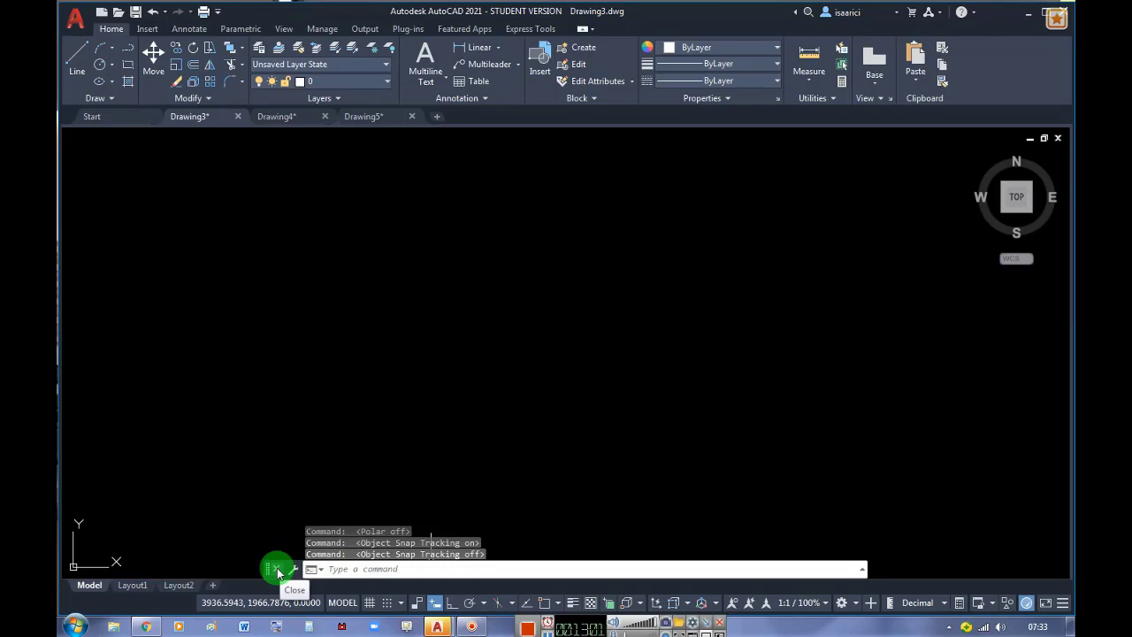
click(428, 604)
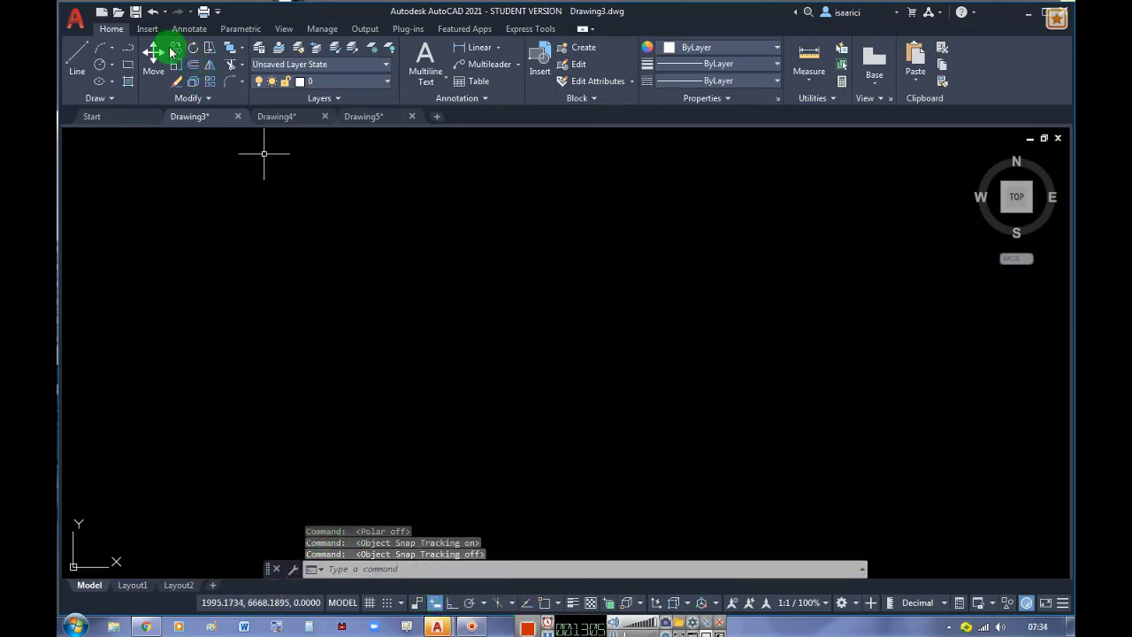
Draw a 500-unit horizontal line joined to a 300-unit vertical line, then window-select both
click(84, 59)
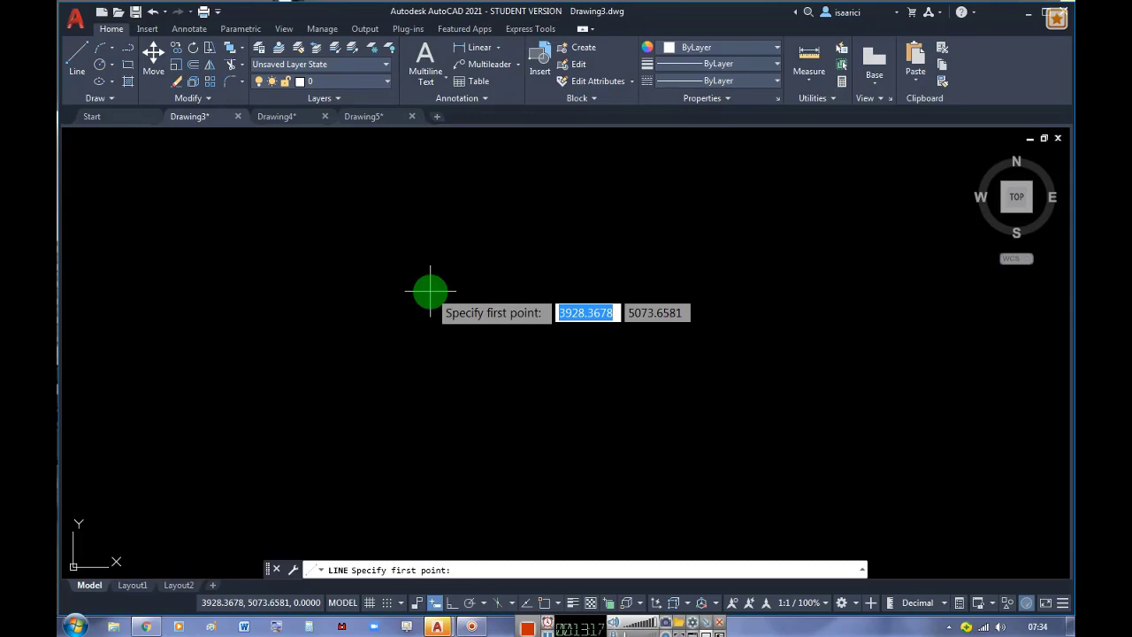
click(430, 290)
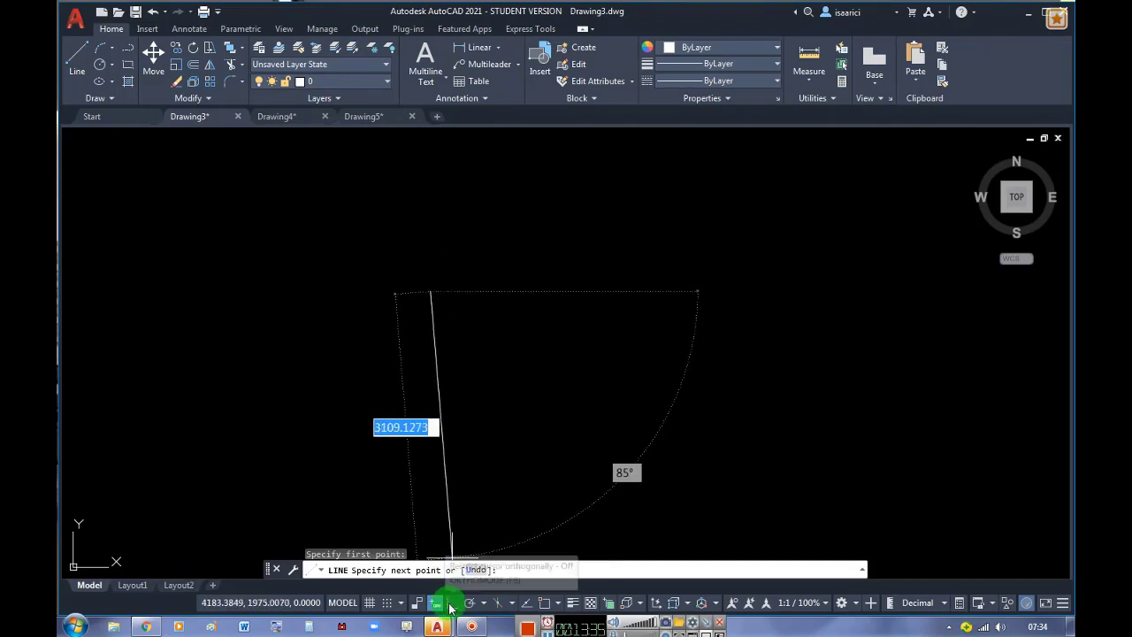
click(452, 603)
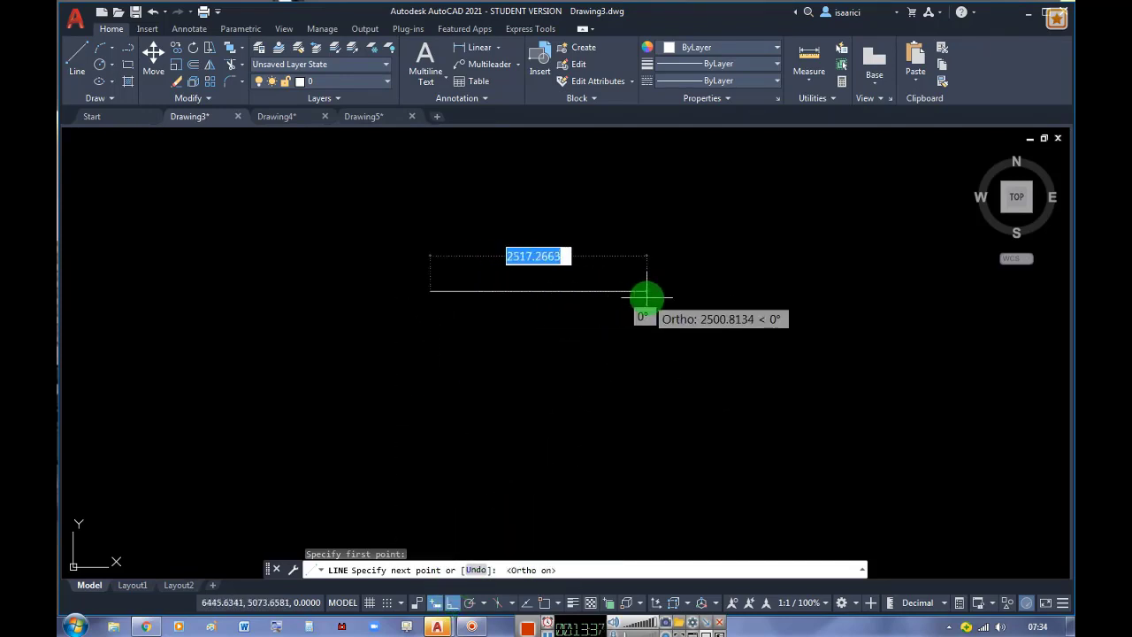
text(500)
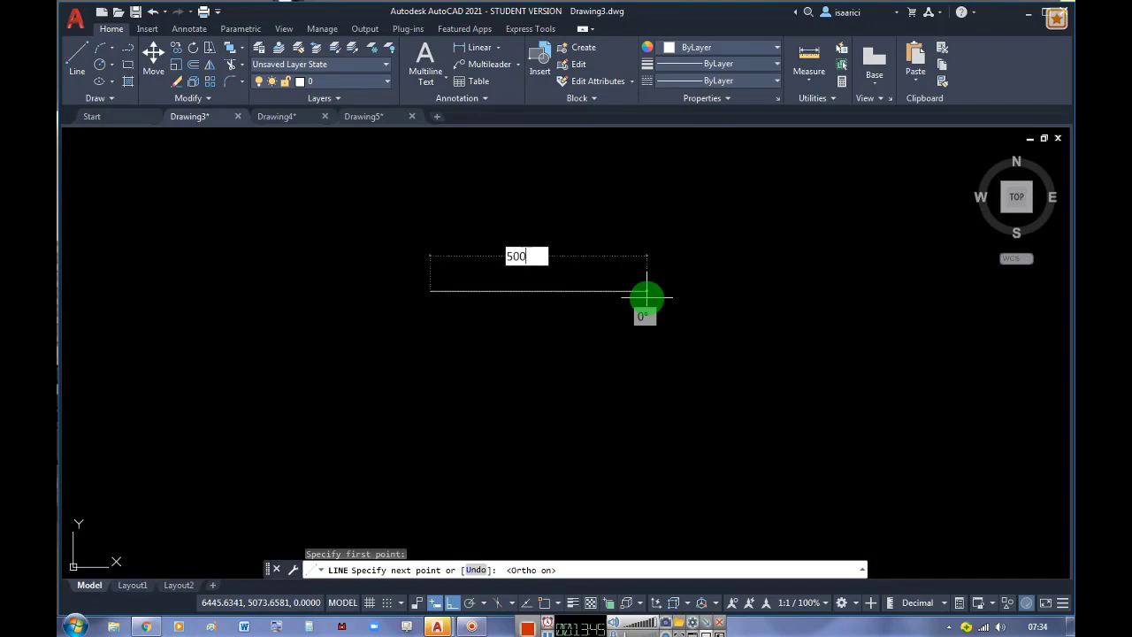
key(Return)
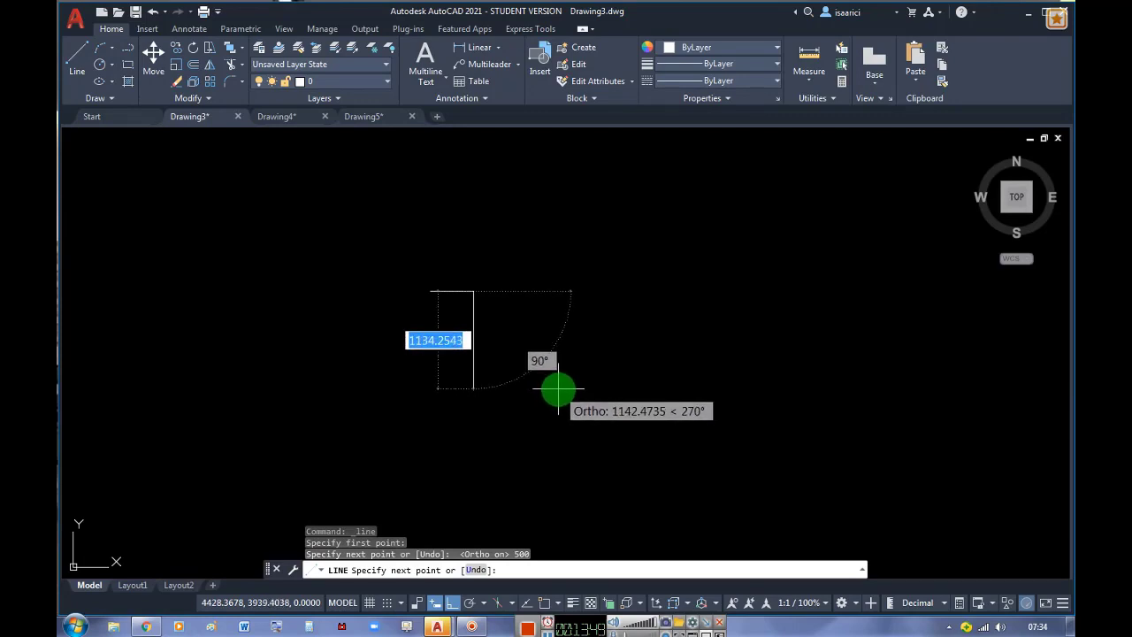
text(300)
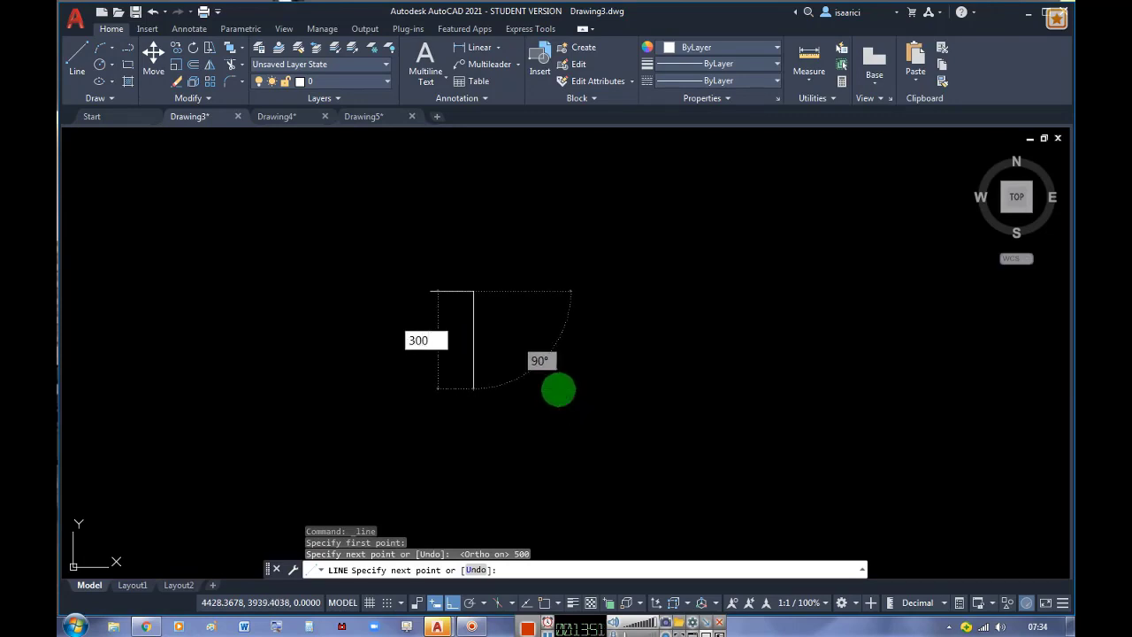
key(Return)
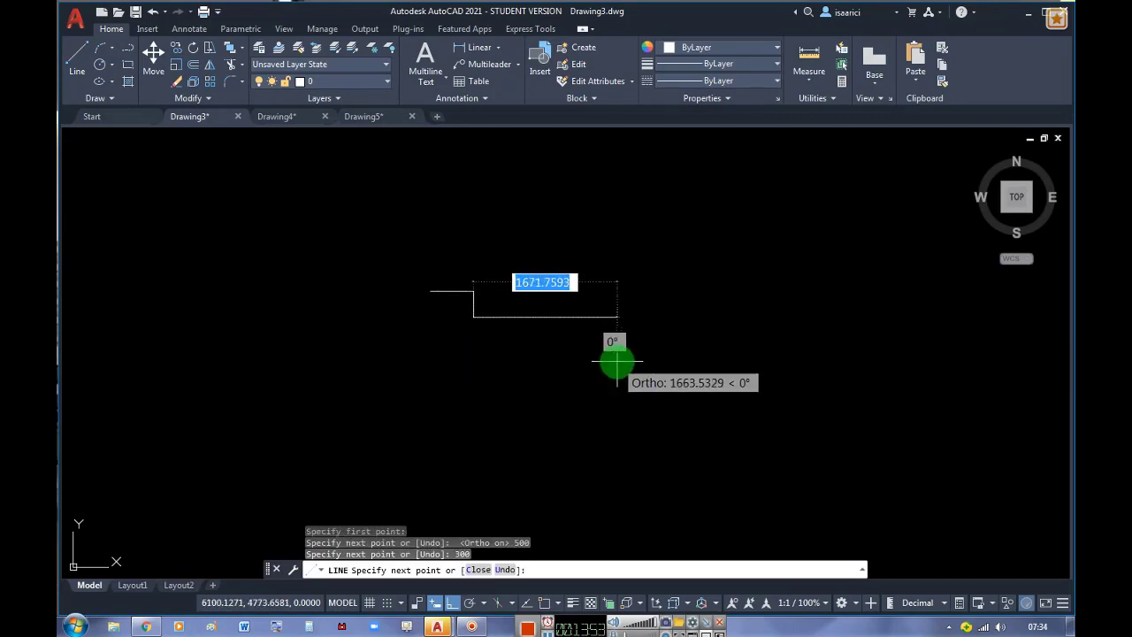
key(Return)
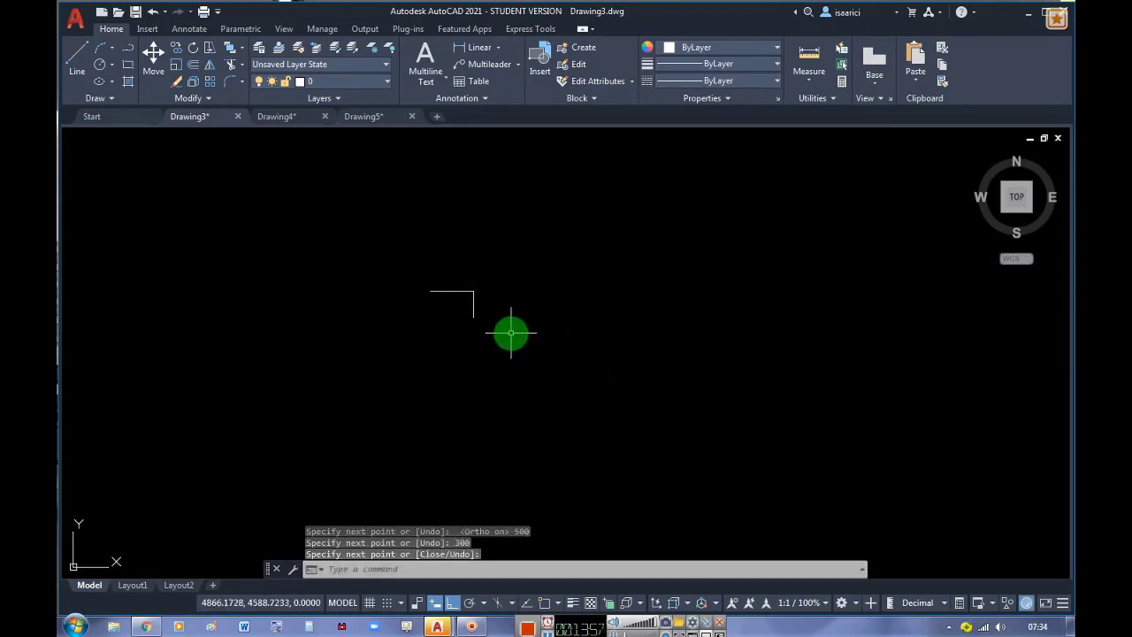
click(510, 331)
click(389, 254)
Erase the L-shaped lines, turn Ortho off, and show the application menu's New options
key(Delete)
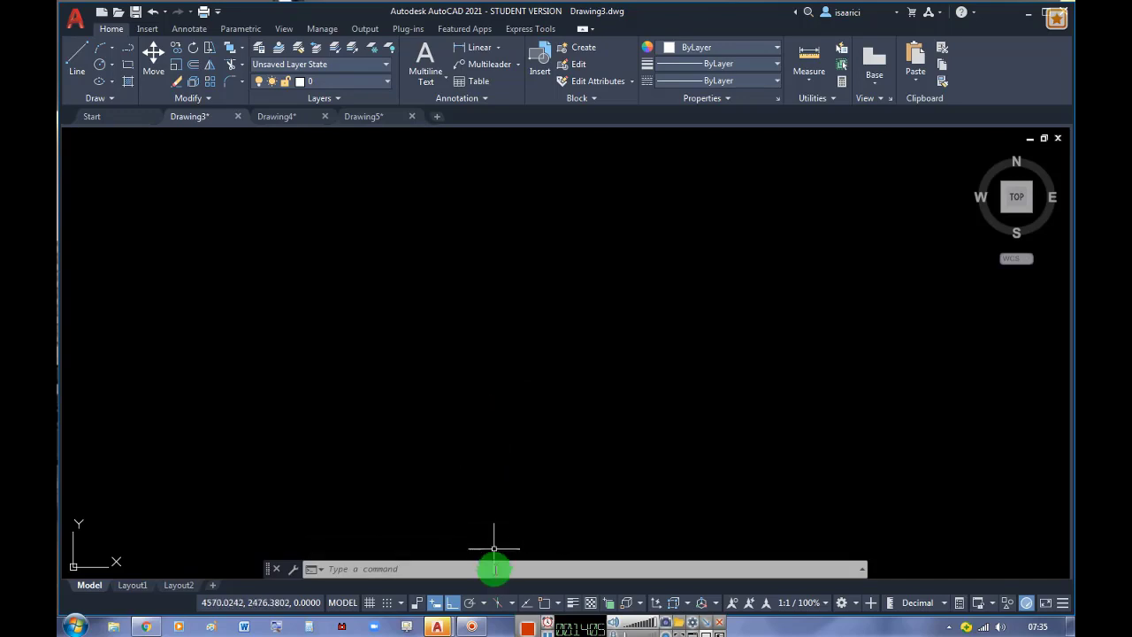
click(456, 603)
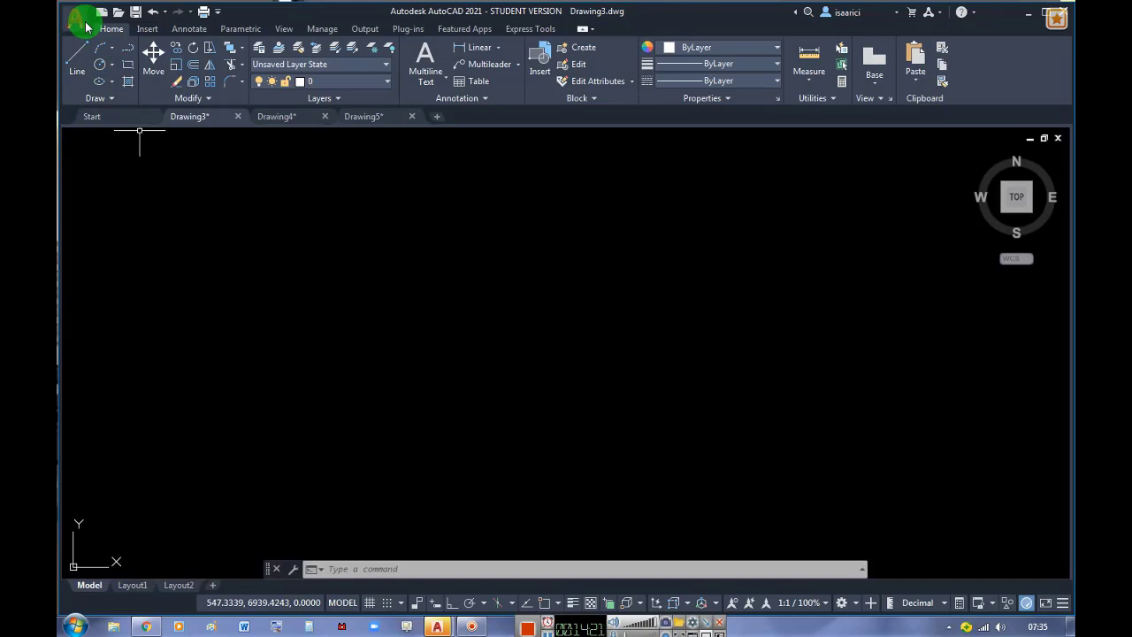
click(79, 20)
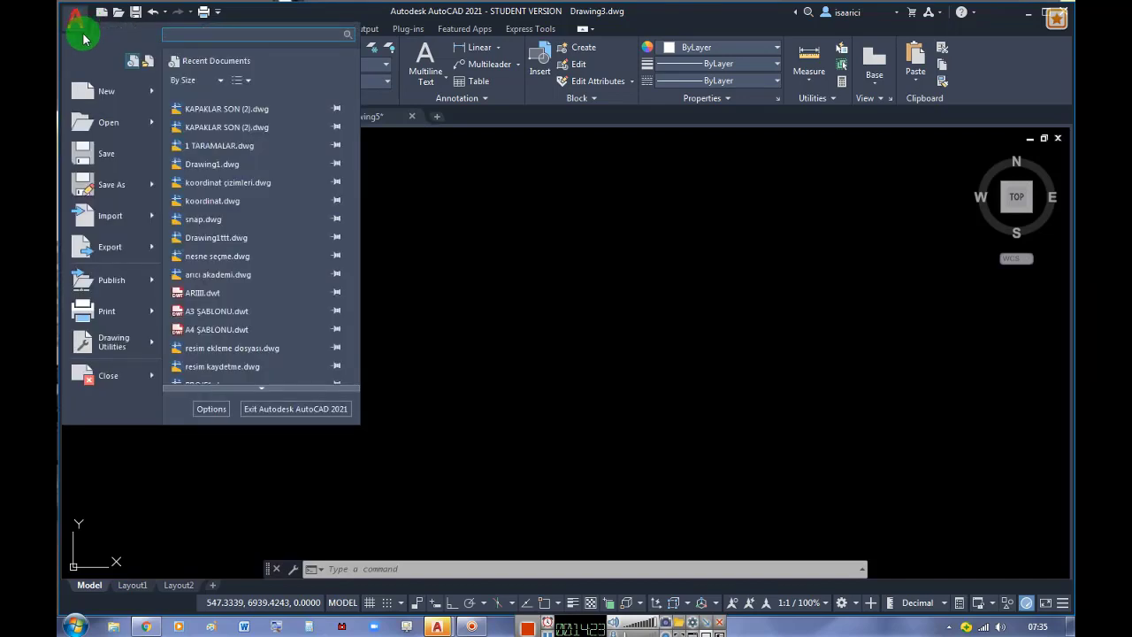
mouse_move(106, 91)
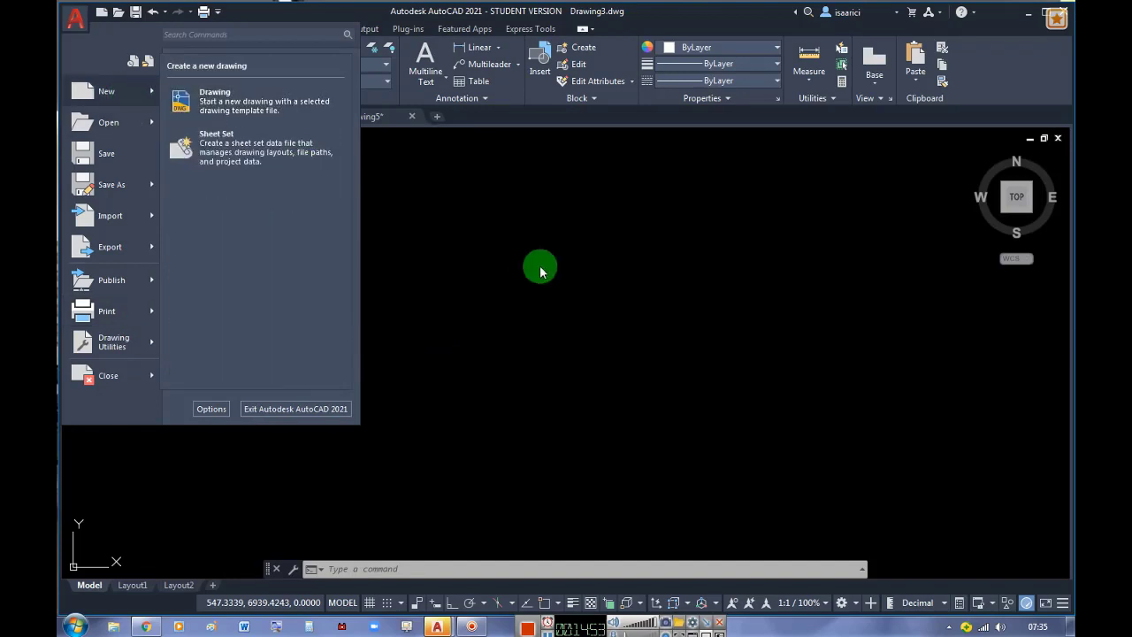
Create Drawing6 from the A3 ŞABLONU template, then bring up the Select File dialog
click(549, 272)
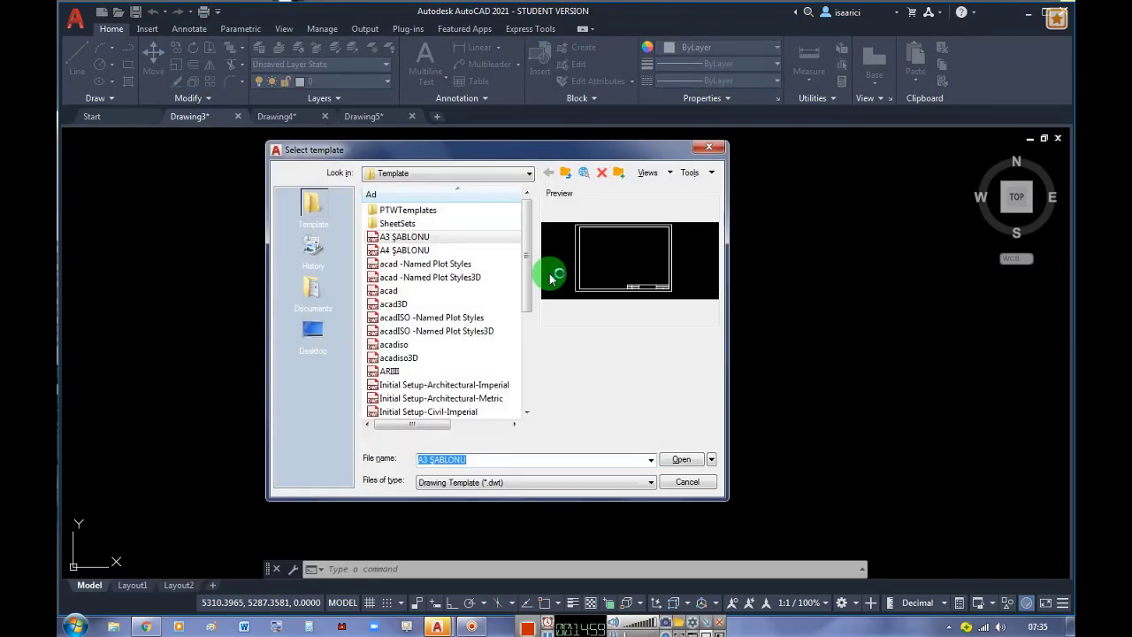
click(402, 239)
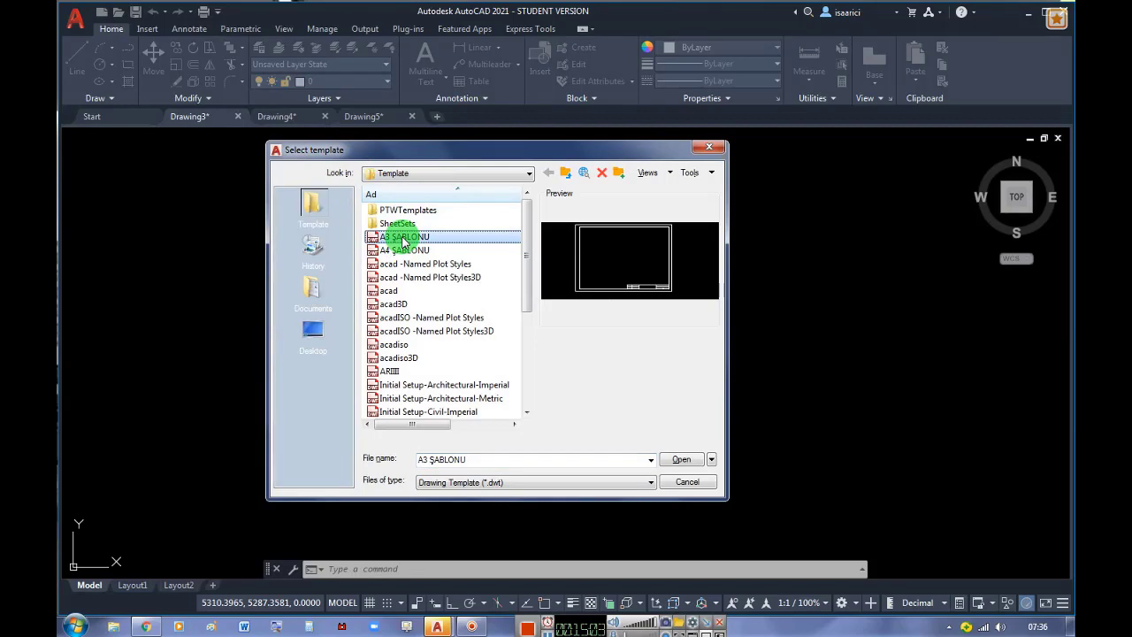
double_click(403, 238)
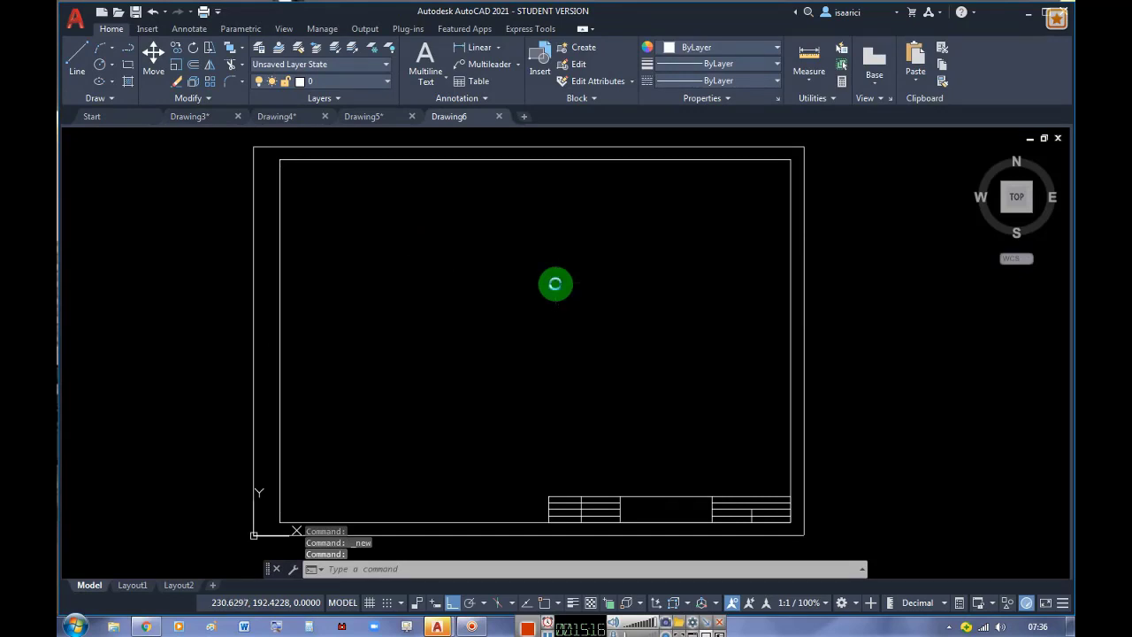
key(ctrl+o)
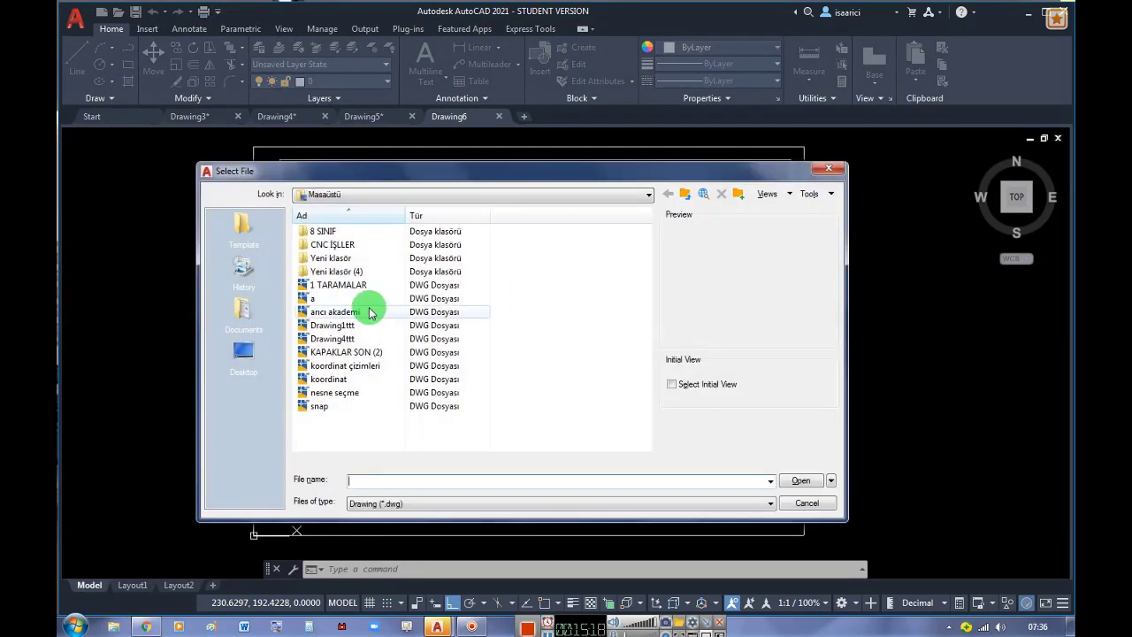
Preview the desktop drawings from 1 TARAMALAR to nesne seçme, then open snap.dwg
click(338, 285)
click(335, 312)
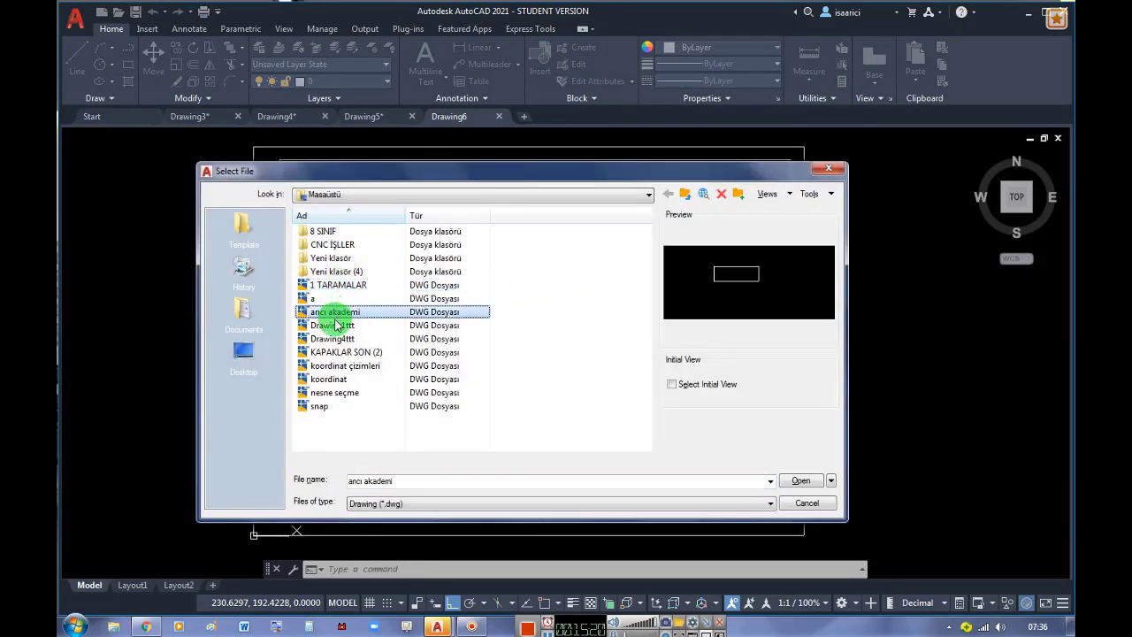
click(334, 325)
click(339, 339)
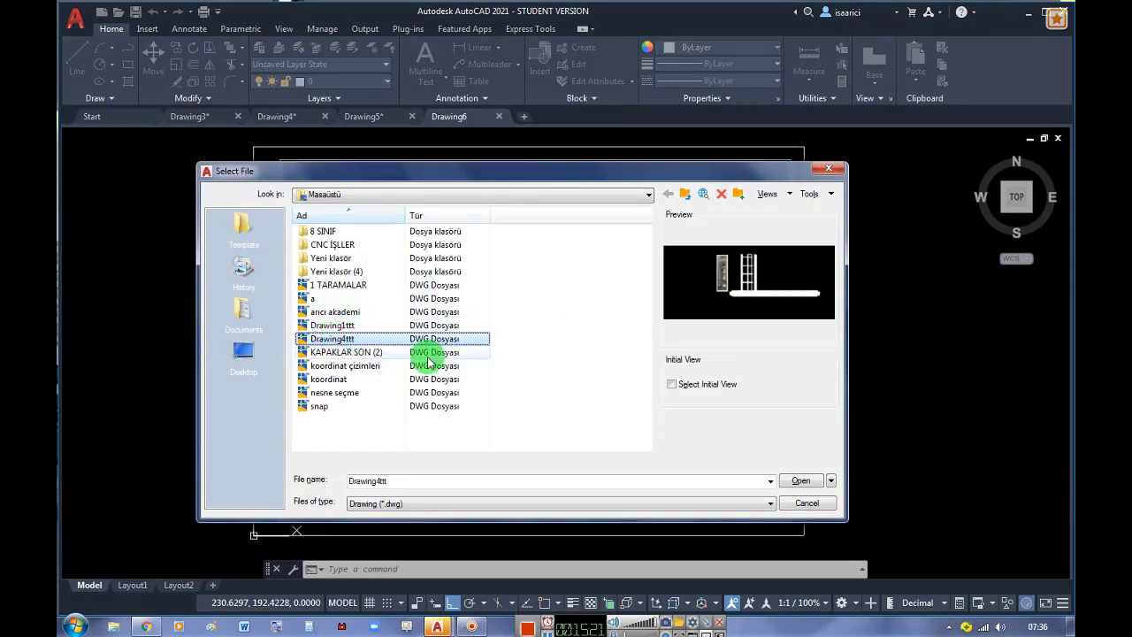
click(345, 352)
click(349, 365)
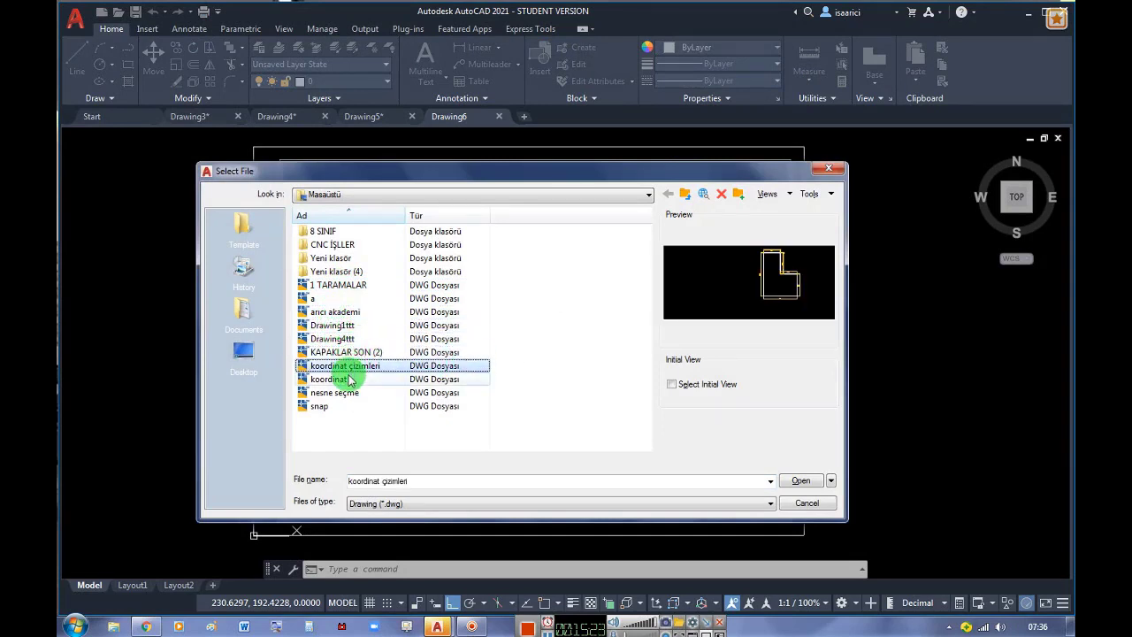
click(340, 378)
click(345, 393)
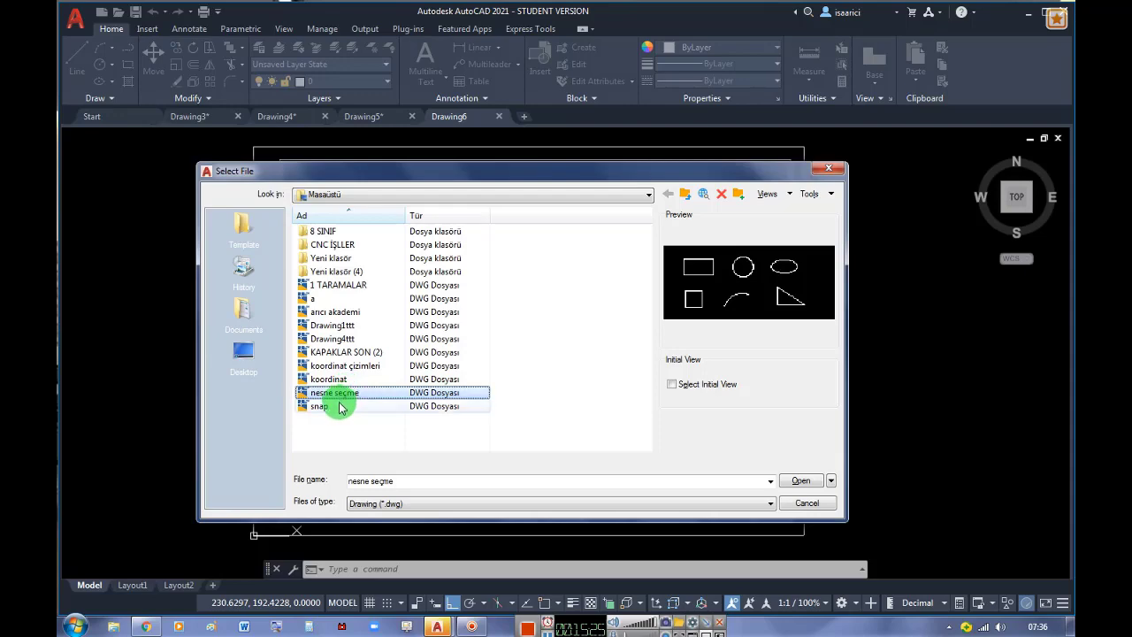
click(336, 406)
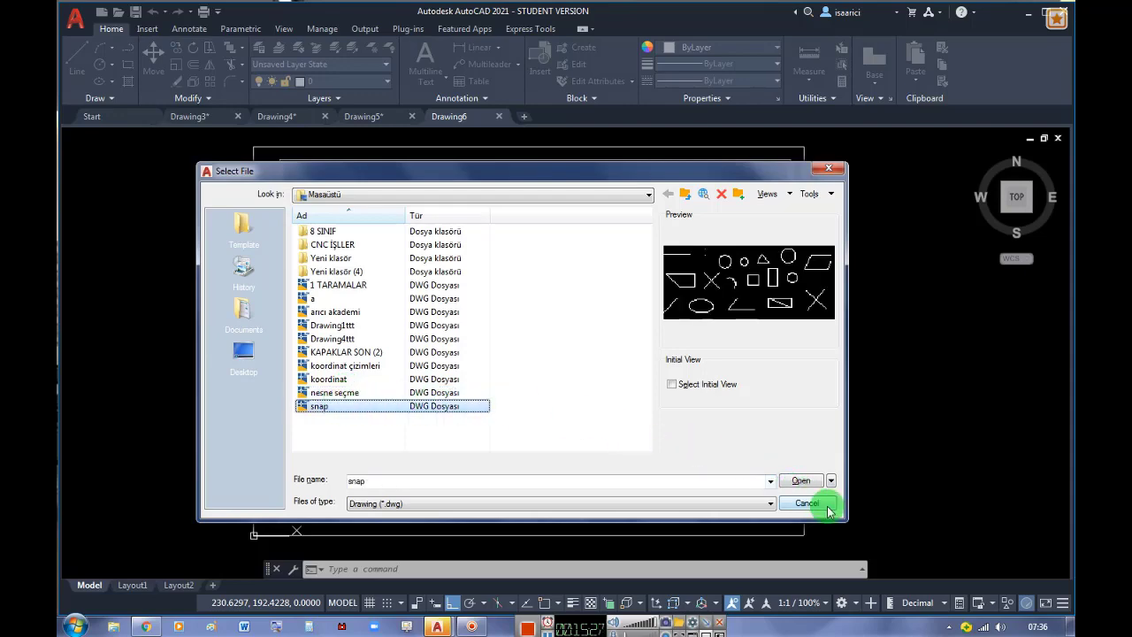
drag(834, 502, 334, 406)
double_click(334, 406)
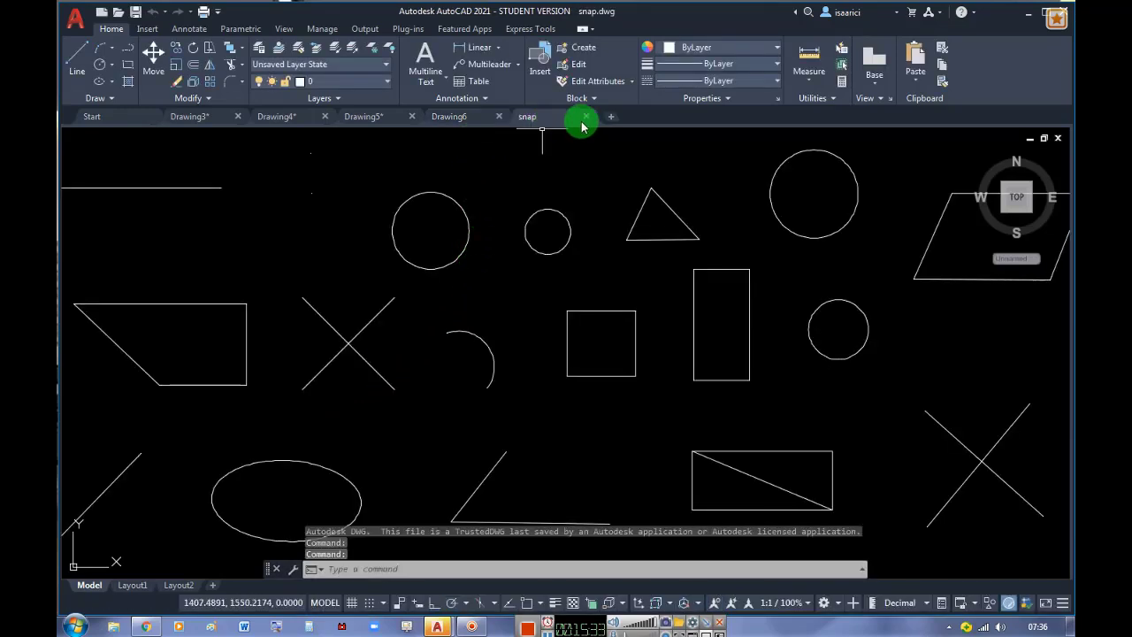
Close snap, draw one rectangle in Drawing7 with REC, switch ortho on, and start saving
click(585, 118)
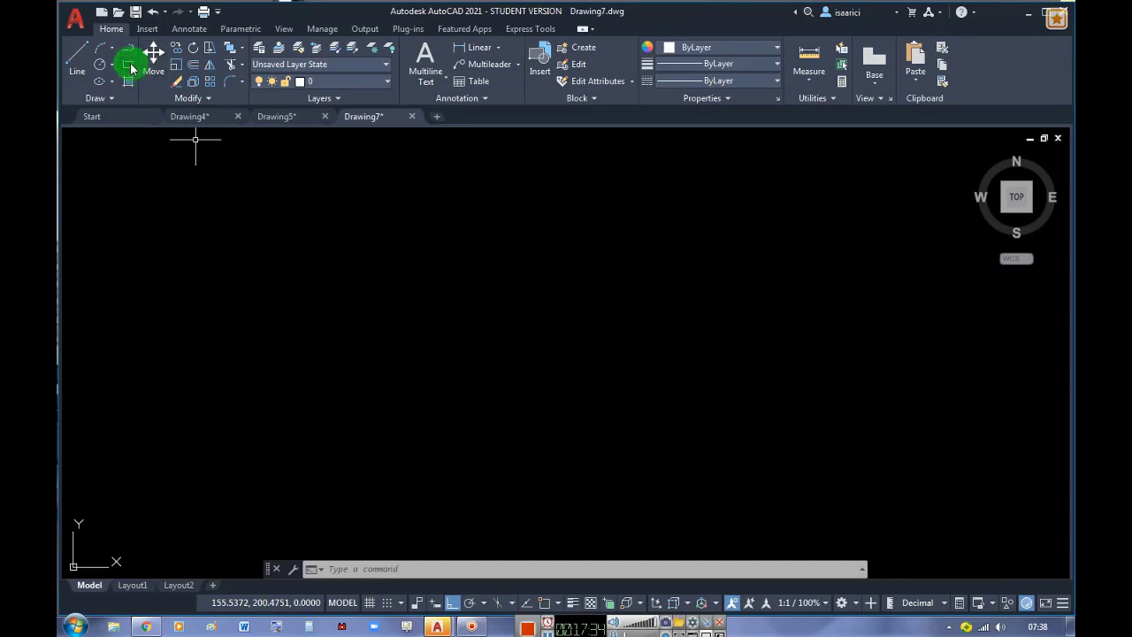
text(rec)
key(Return)
click(334, 266)
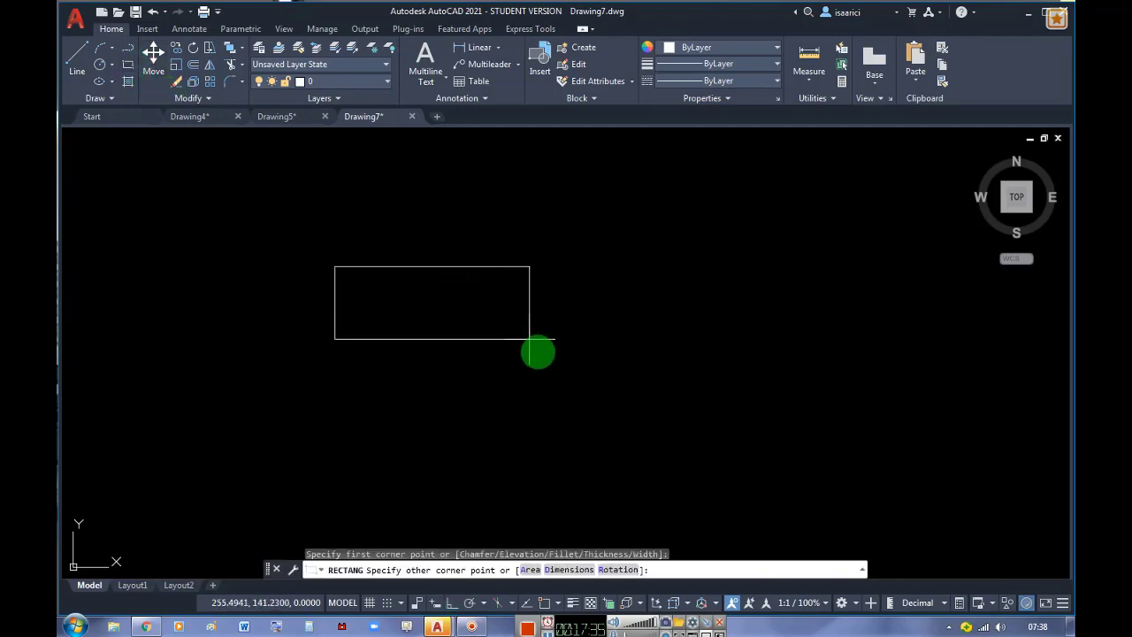
click(549, 367)
key(F8)
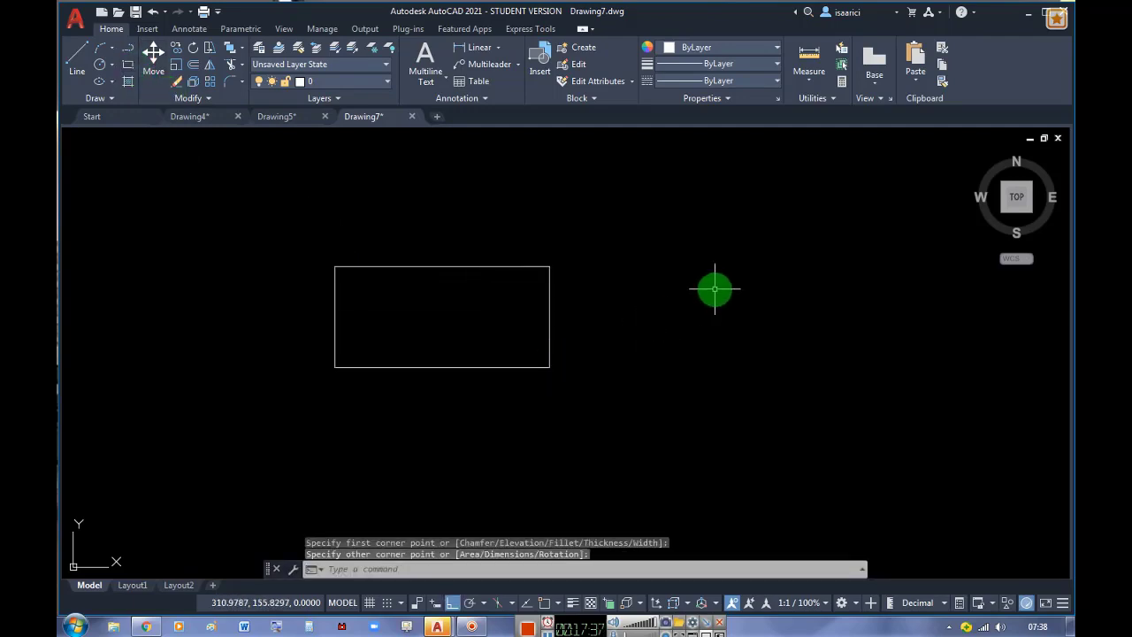
key(ctrl+s)
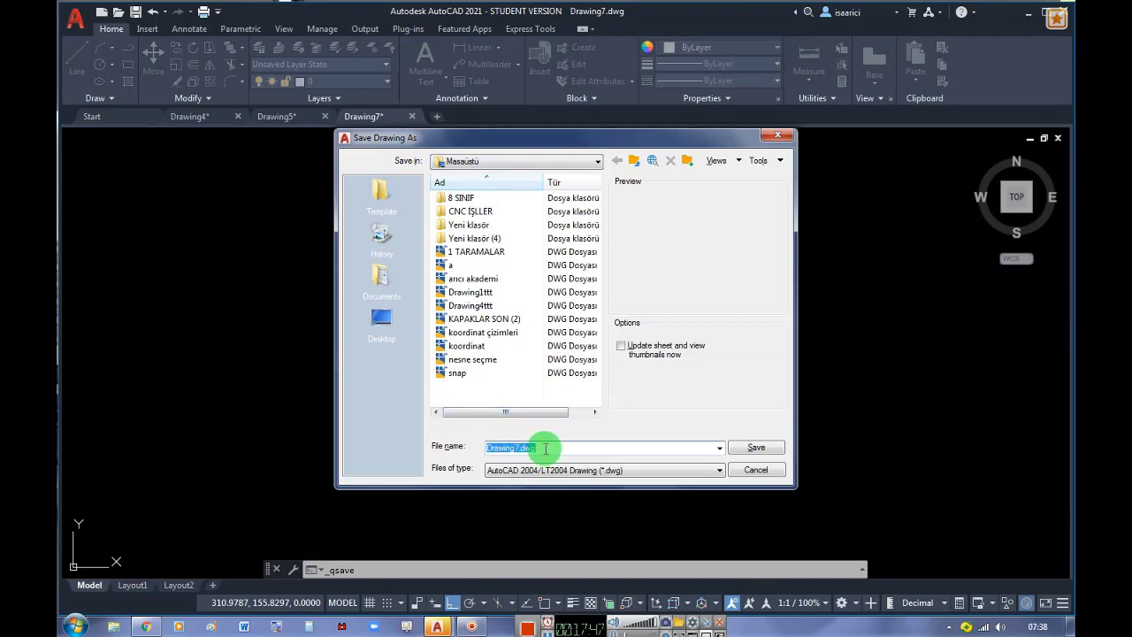
Try the Drawing Template file type and look at the A3 and A4 ŞABLONU templates
click(546, 449)
drag(546, 449, 522, 447)
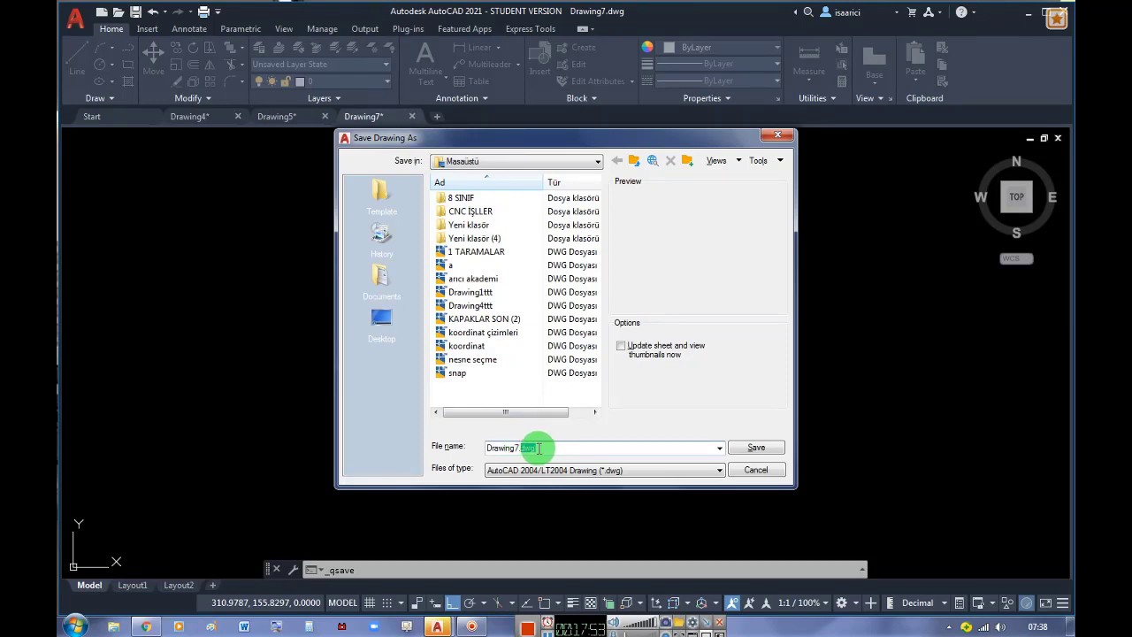
click(567, 469)
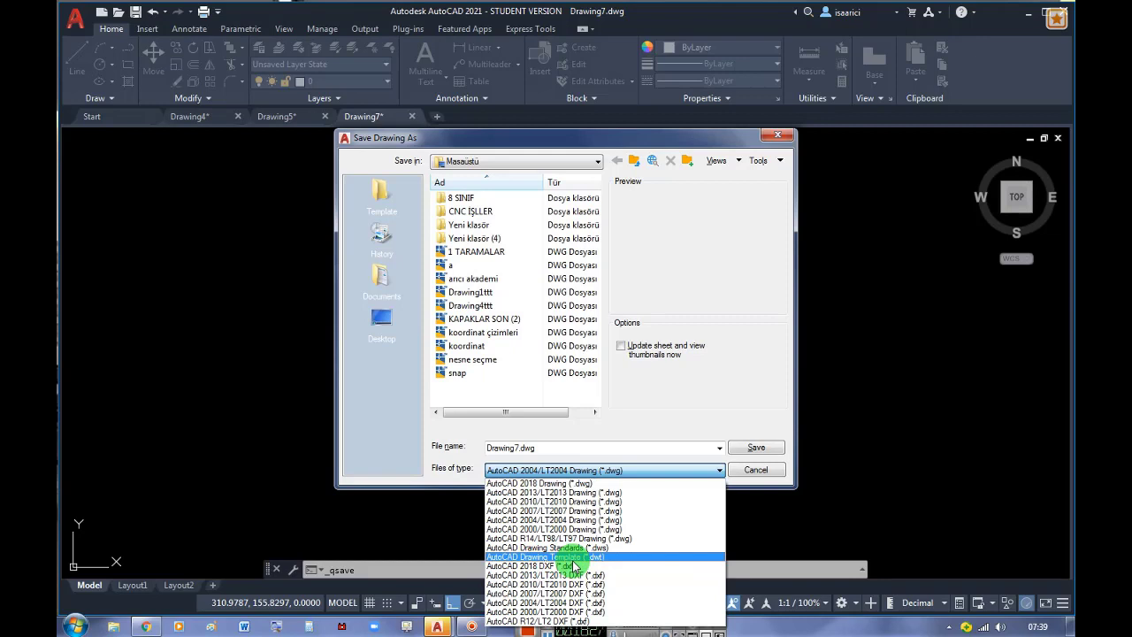
click(573, 559)
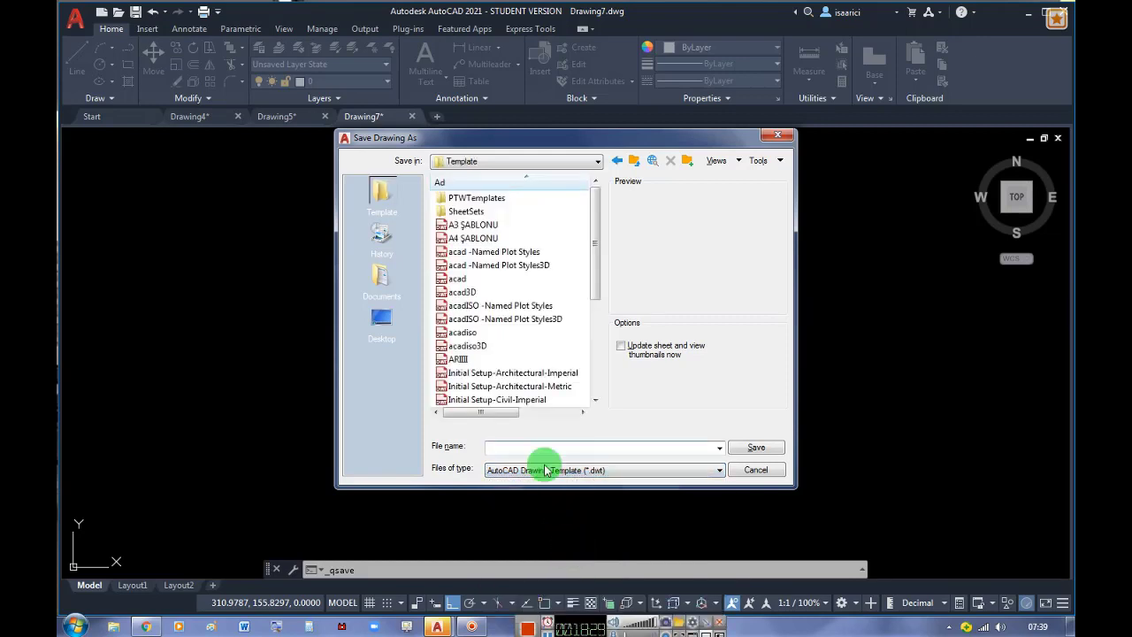
click(478, 228)
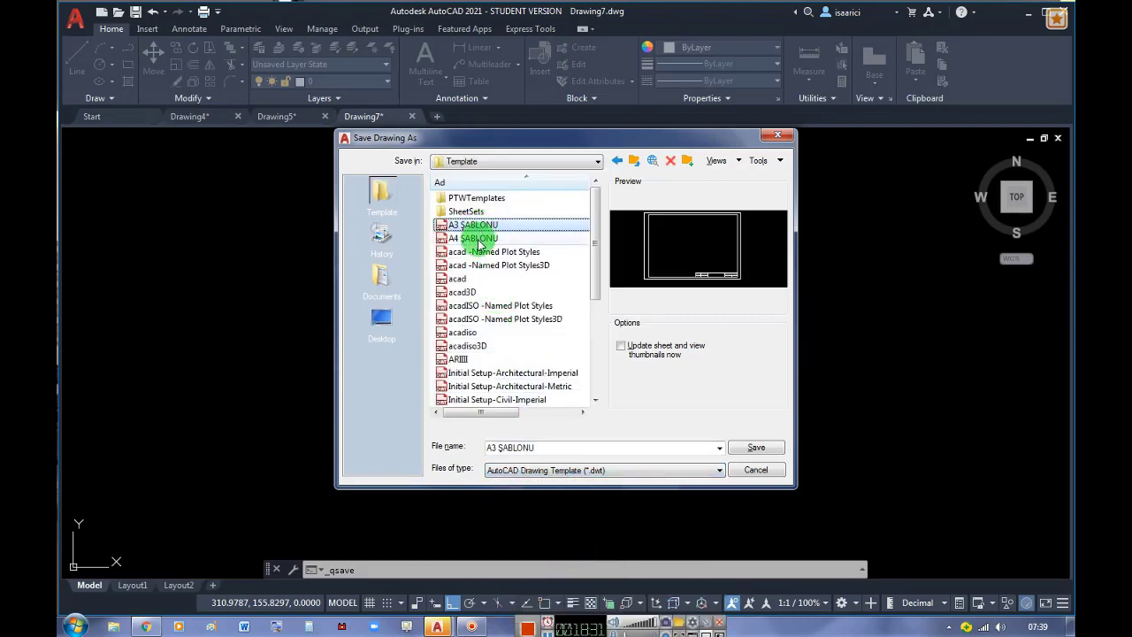
click(478, 240)
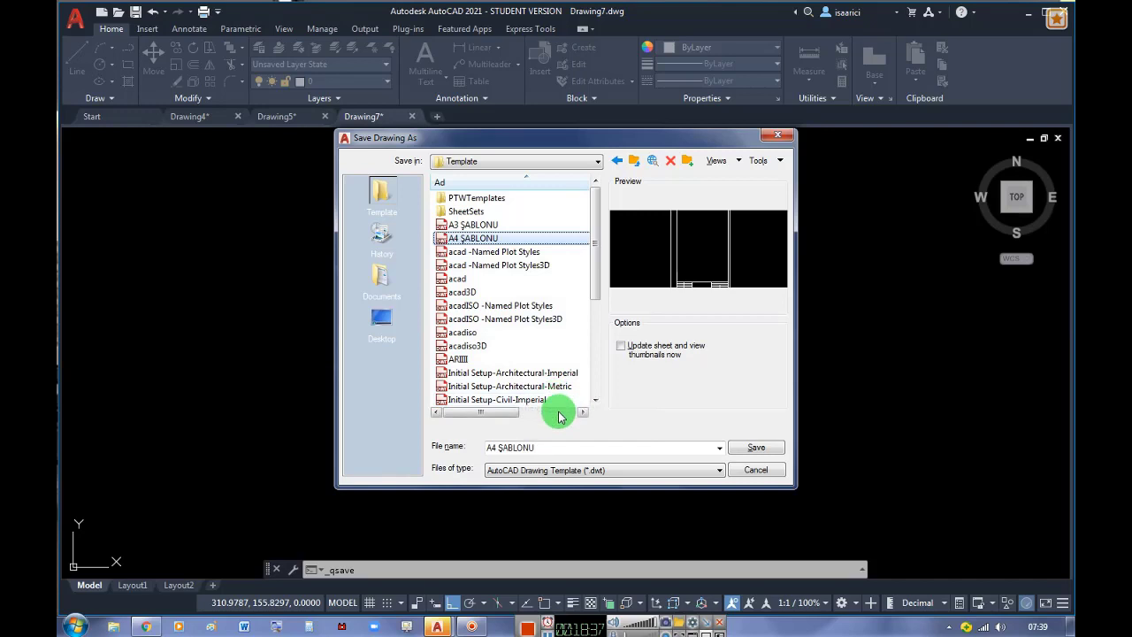
Switch back to AutoCAD 2004 drawing format and save the file as 1.dwg
click(575, 469)
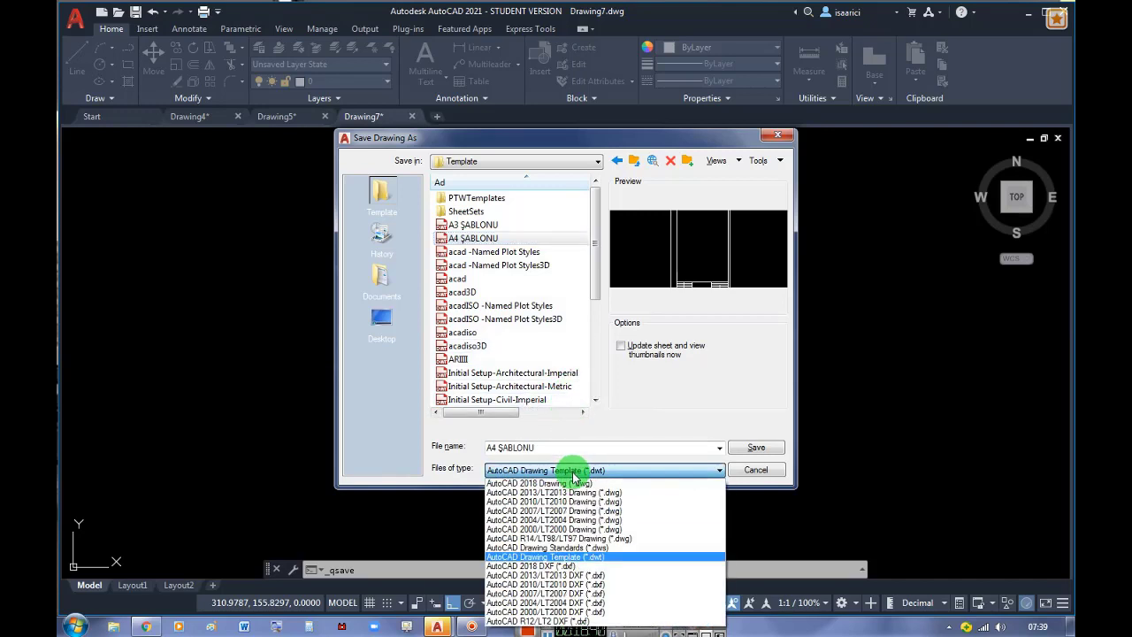
click(582, 520)
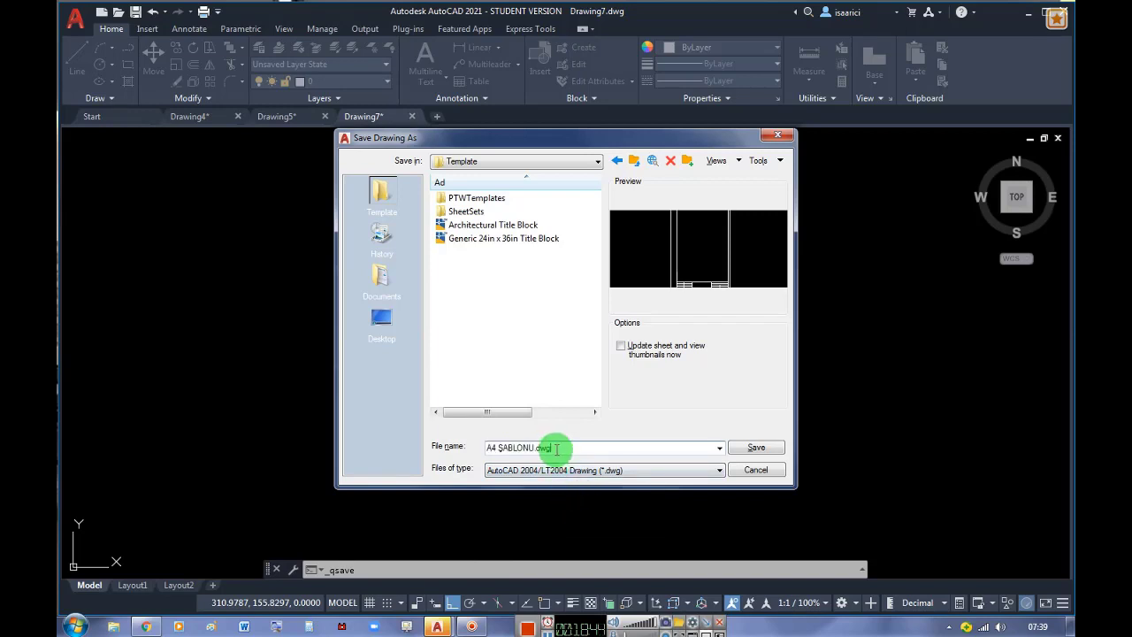
drag(575, 448, 474, 448)
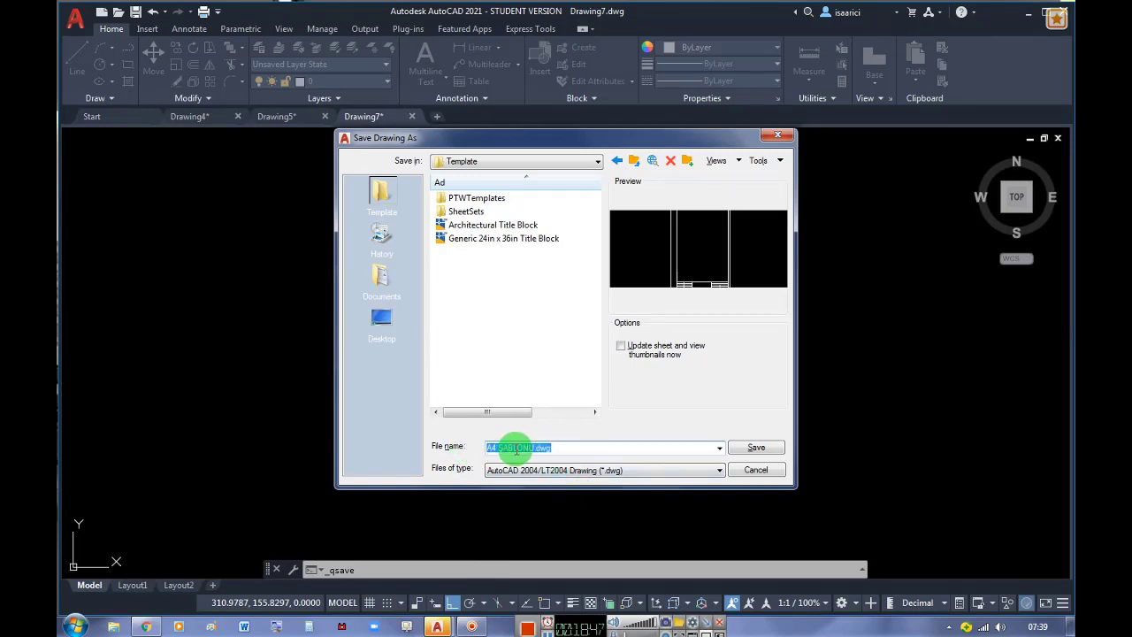
click(522, 367)
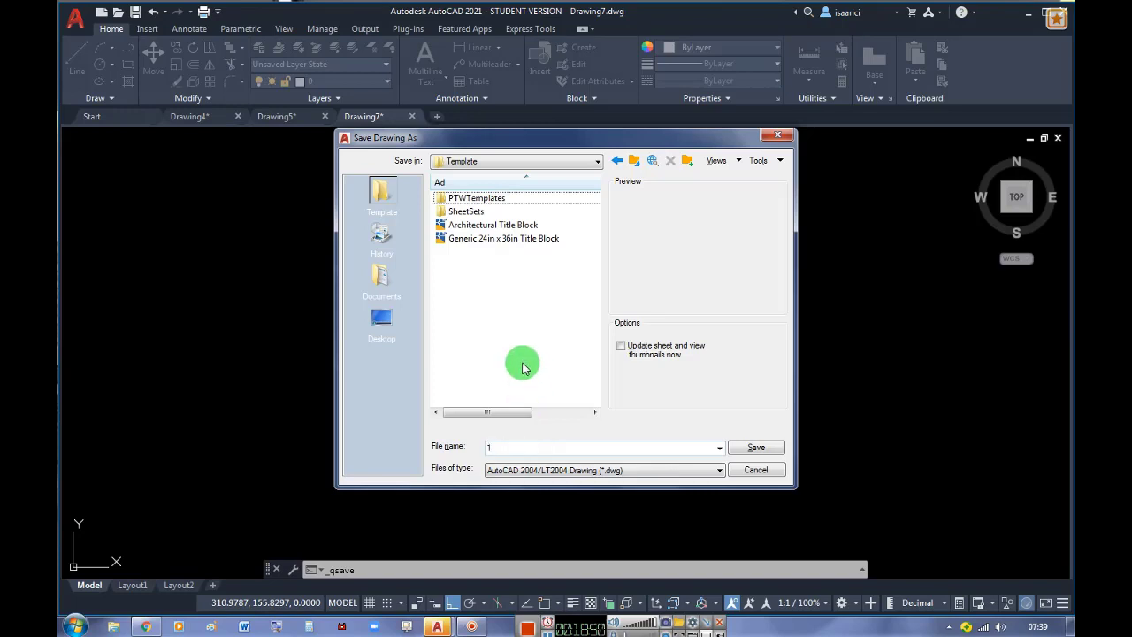
click(754, 448)
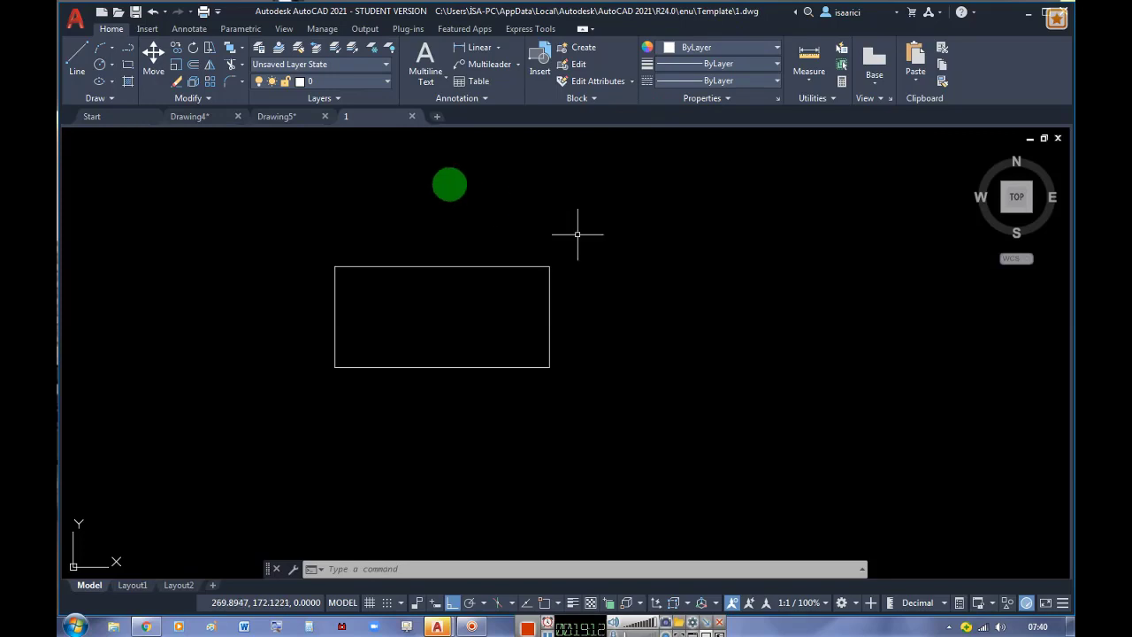
Draw a second rectangle with REC overlapping the first one
text(rec)
key(Return)
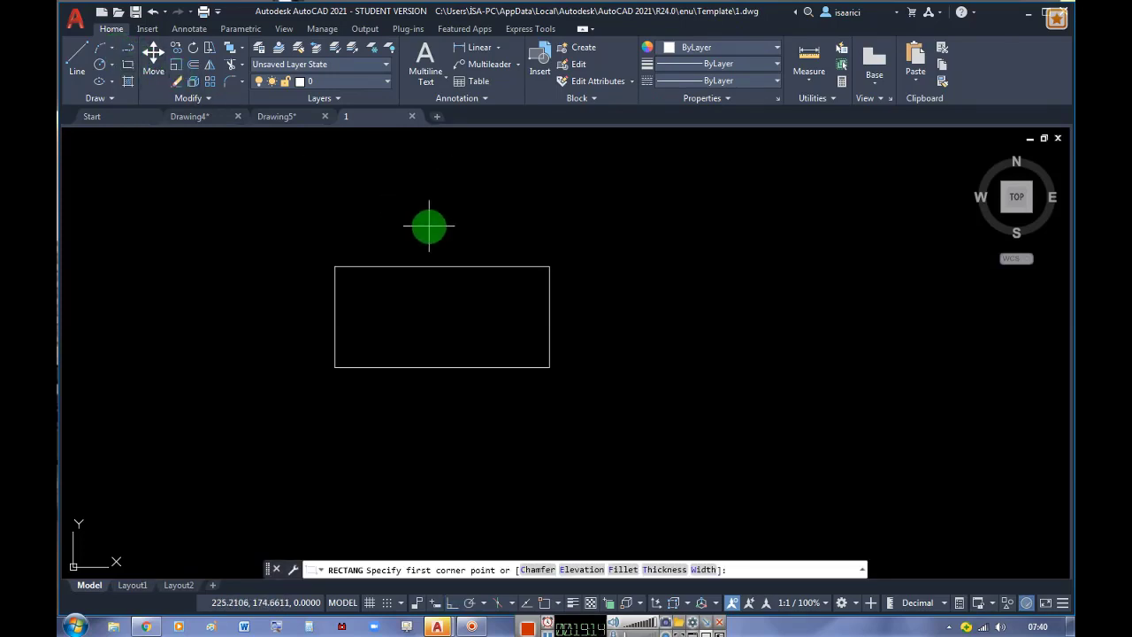
click(428, 227)
click(598, 310)
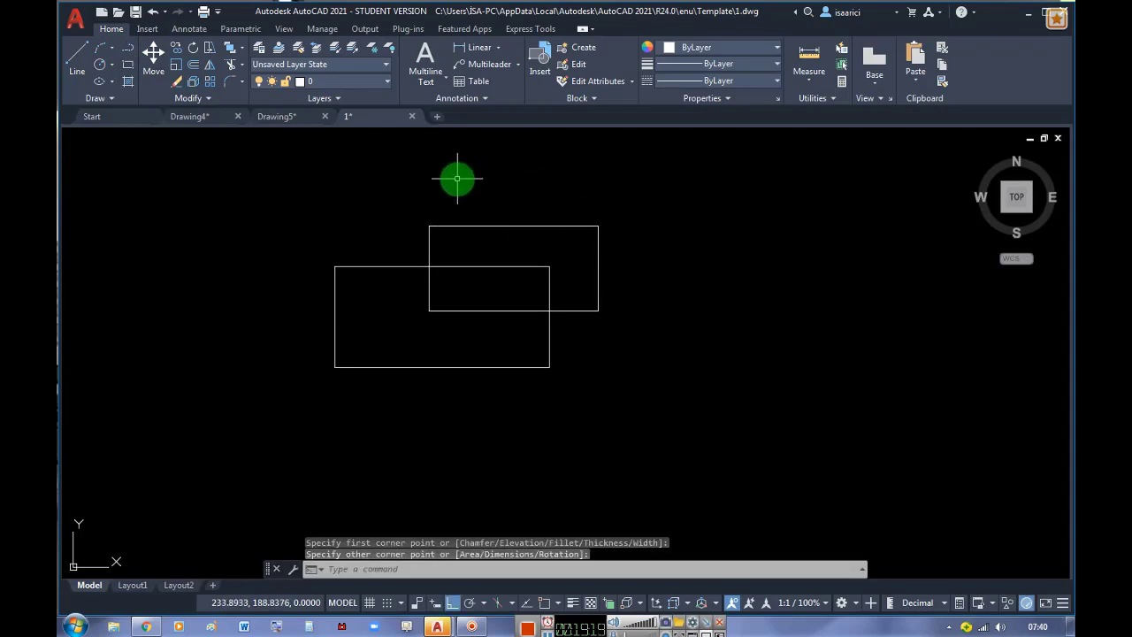
Save the drawing under the new name 2
key(ctrl+shift+s)
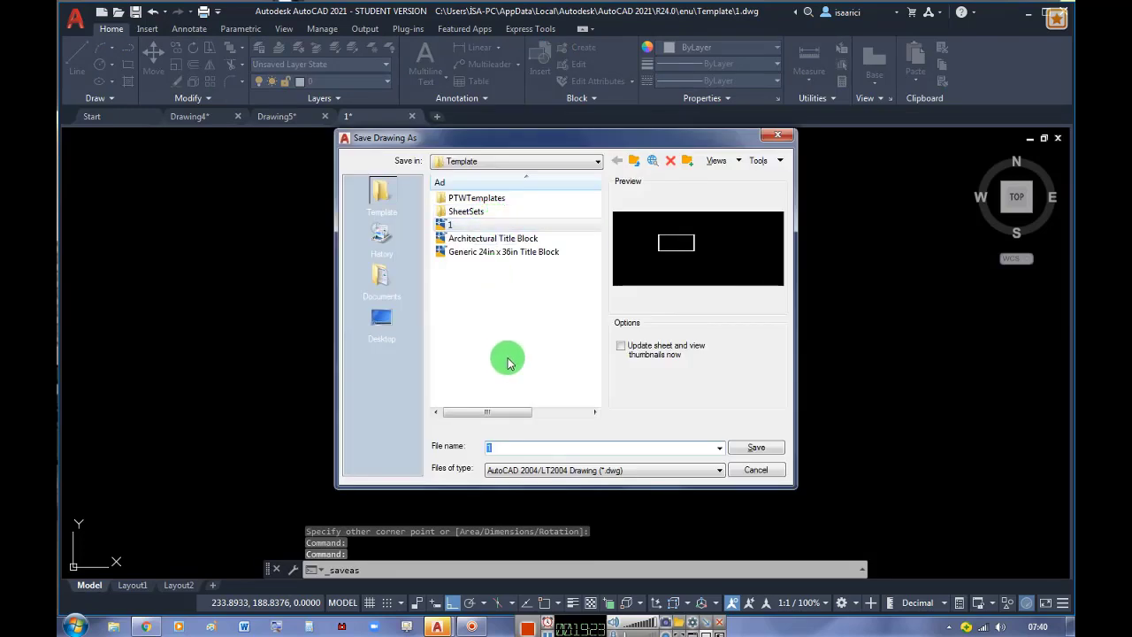
text(12)
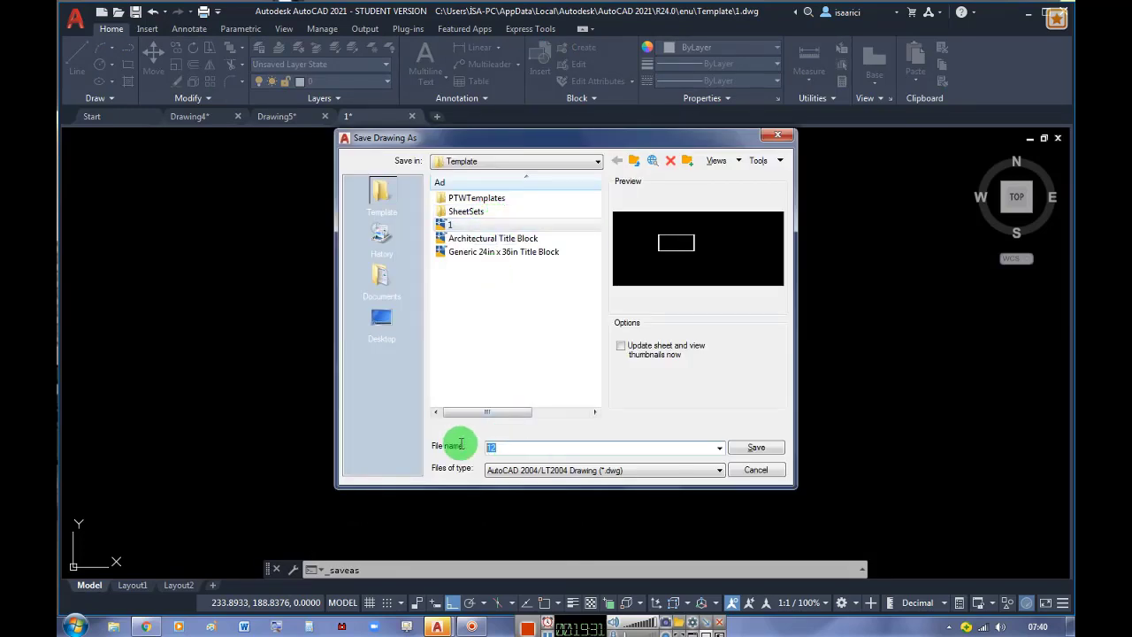
text(2)
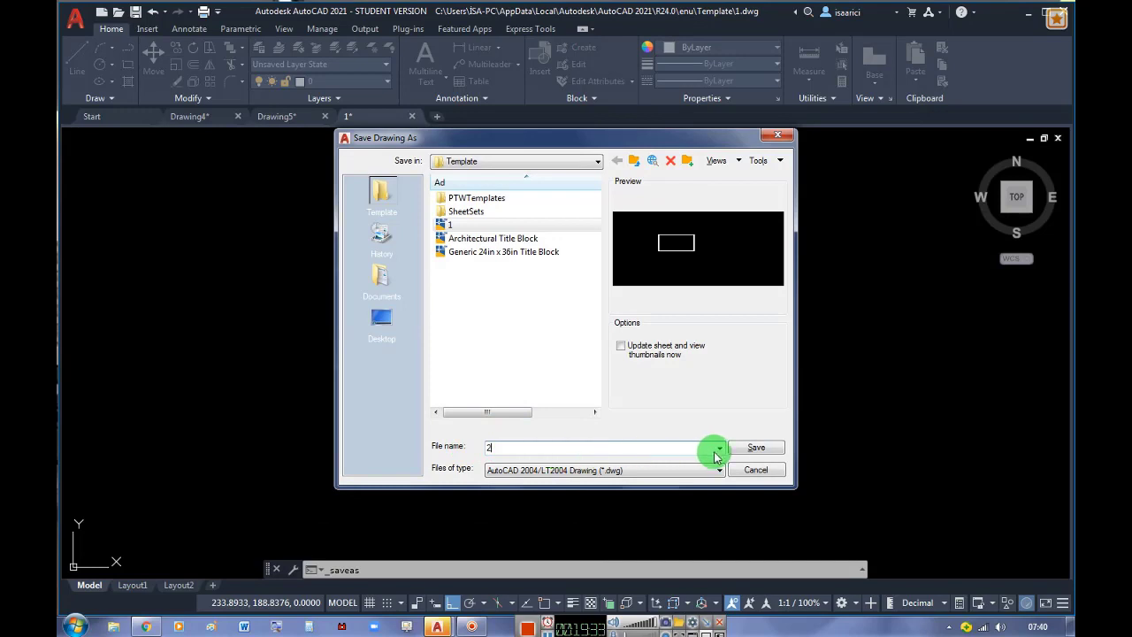
click(751, 449)
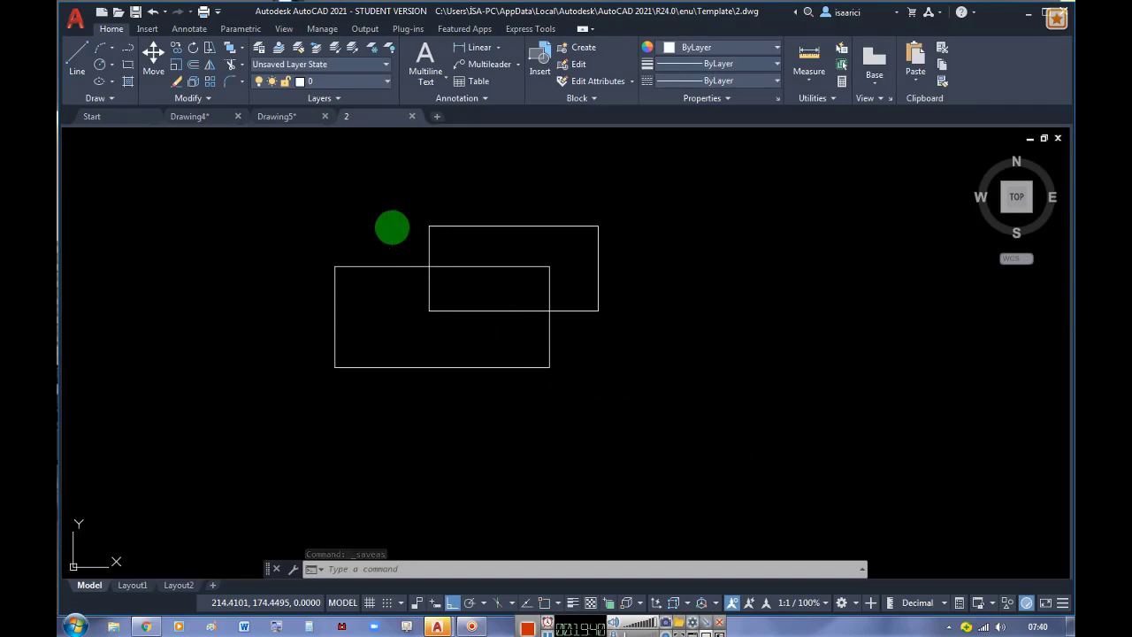
key(ctrl+o)
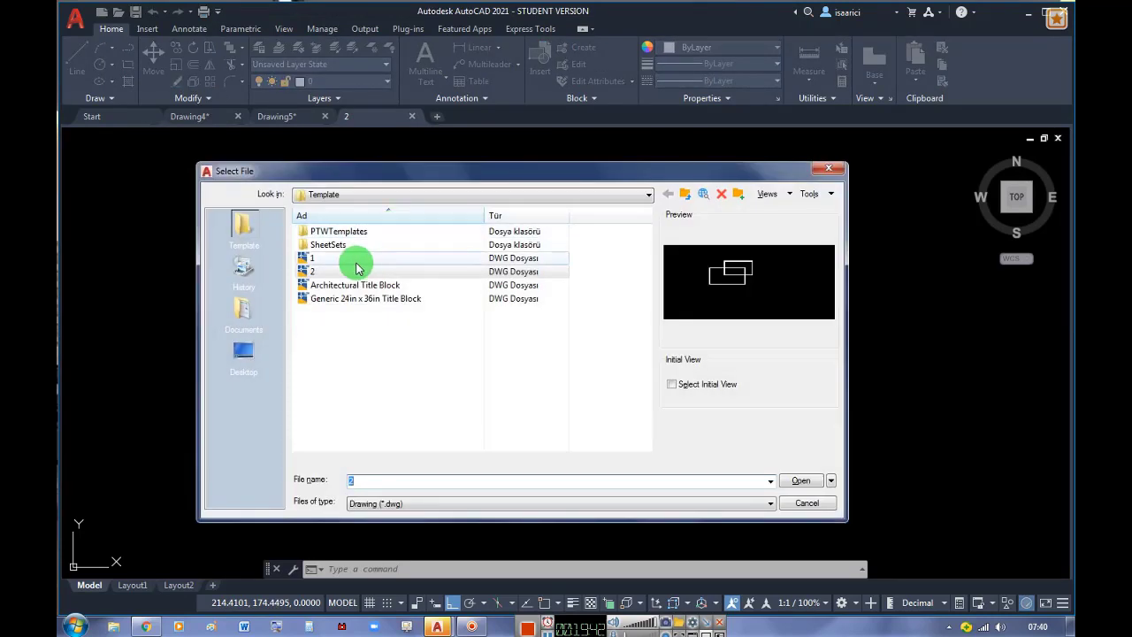
click(334, 257)
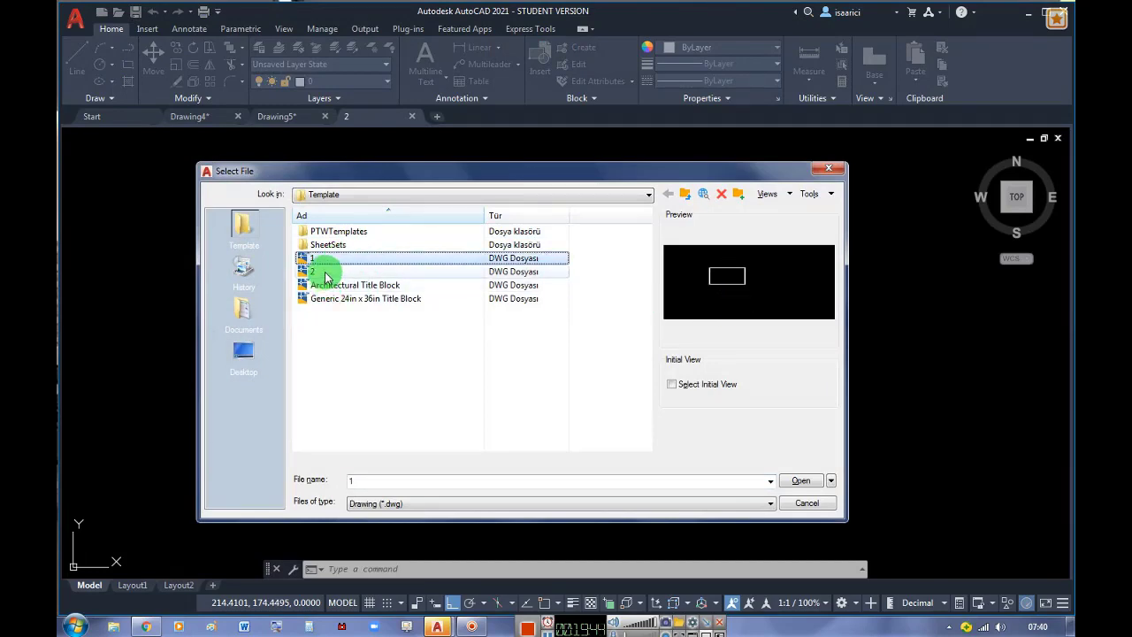
click(315, 270)
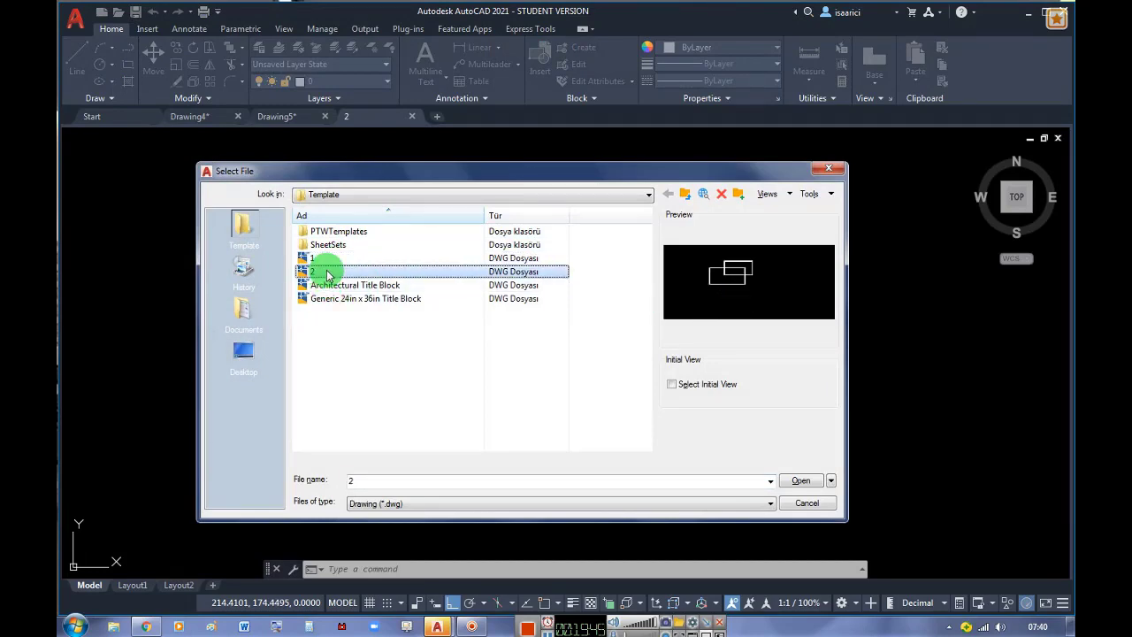
click(798, 481)
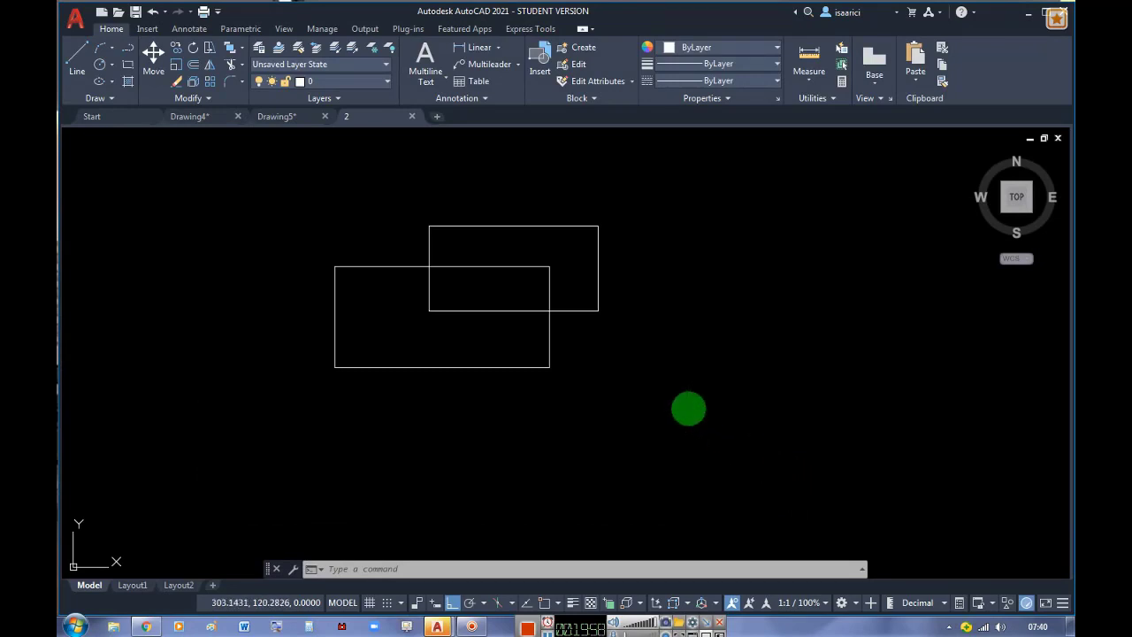
key(ctrl+p)
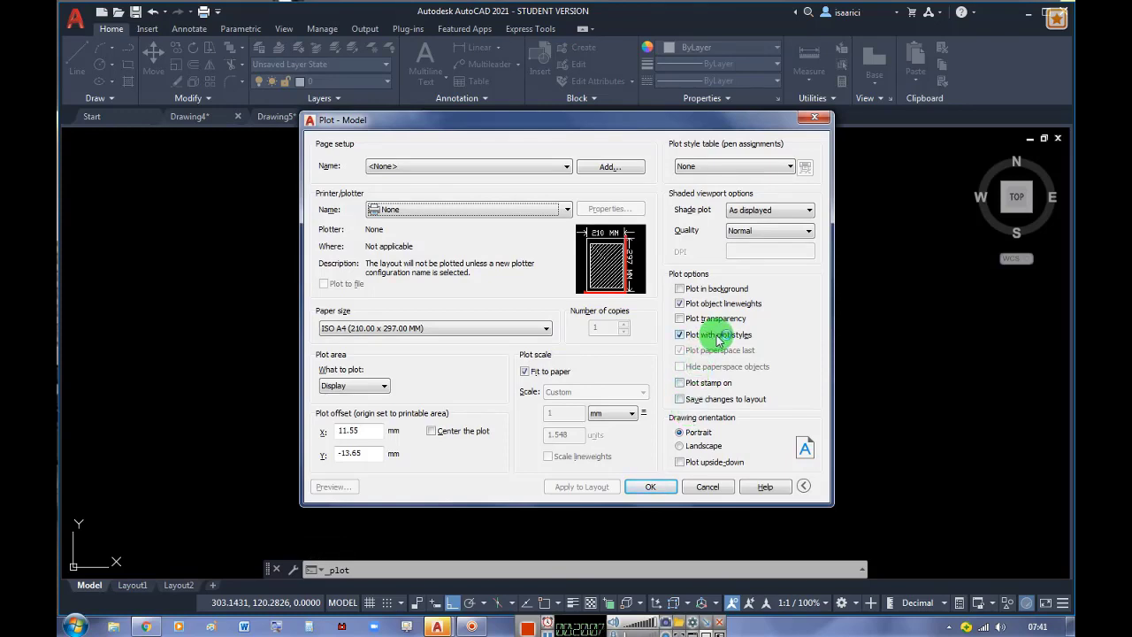
click(819, 120)
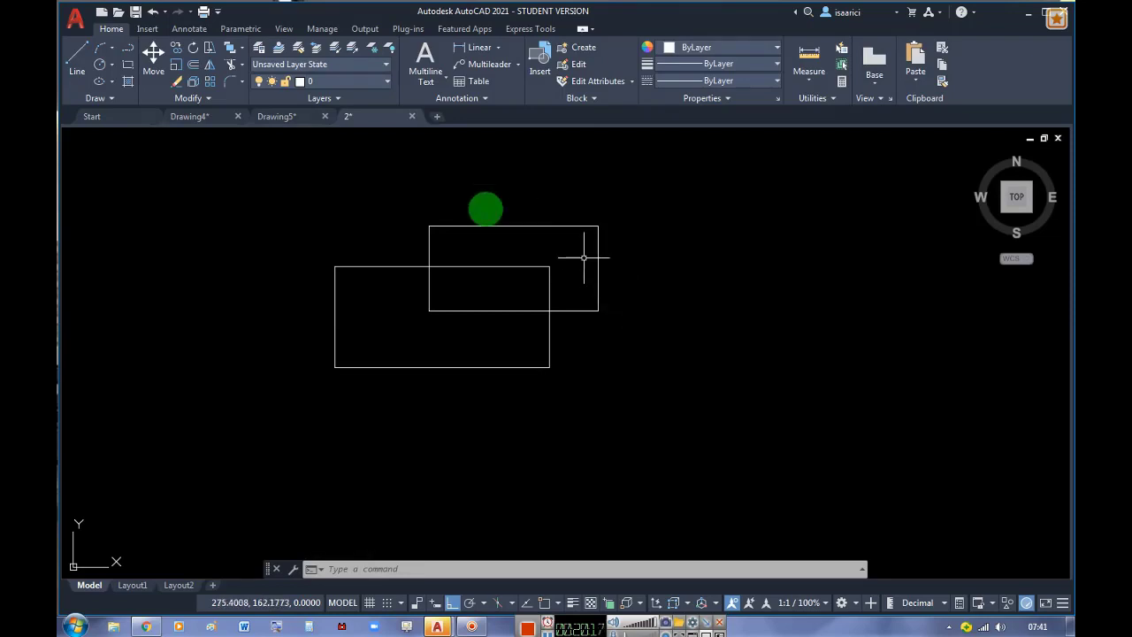
Window-select both rectangles, drop the upper one, clear the selection, and show Properties with Ctrl+1
click(279, 170)
click(682, 386)
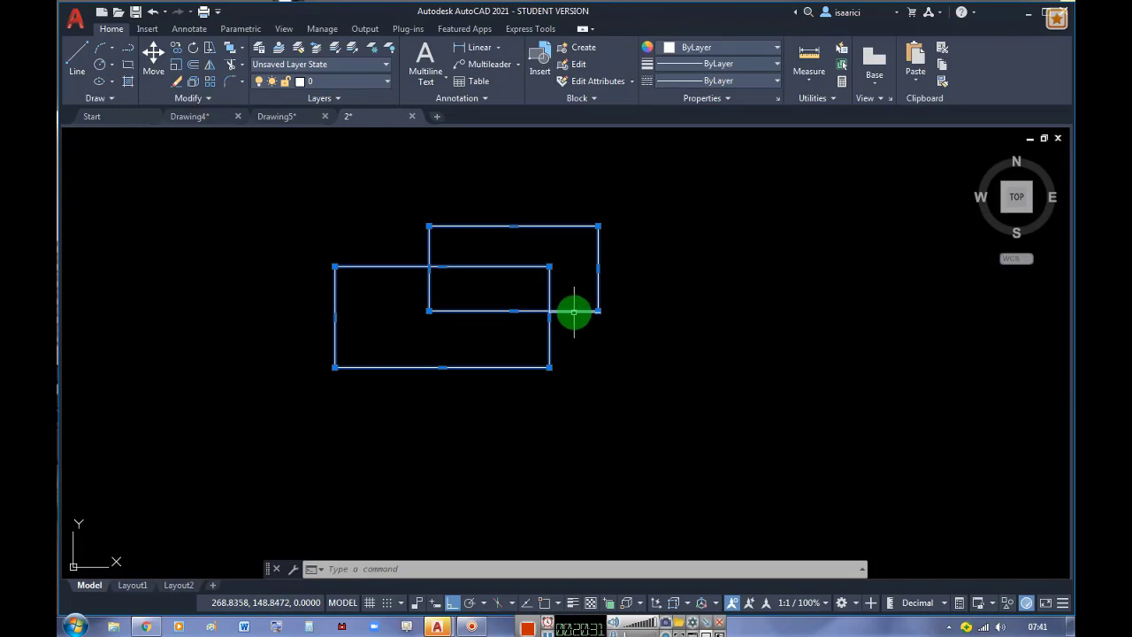
mouse_move(574, 310)
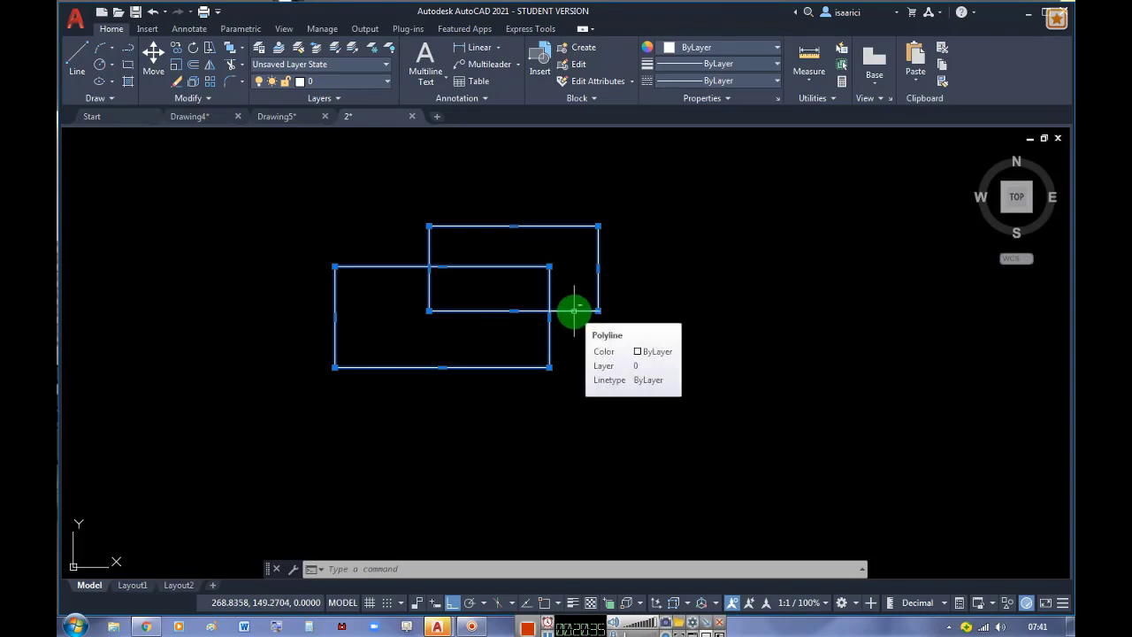
shift+click(572, 310)
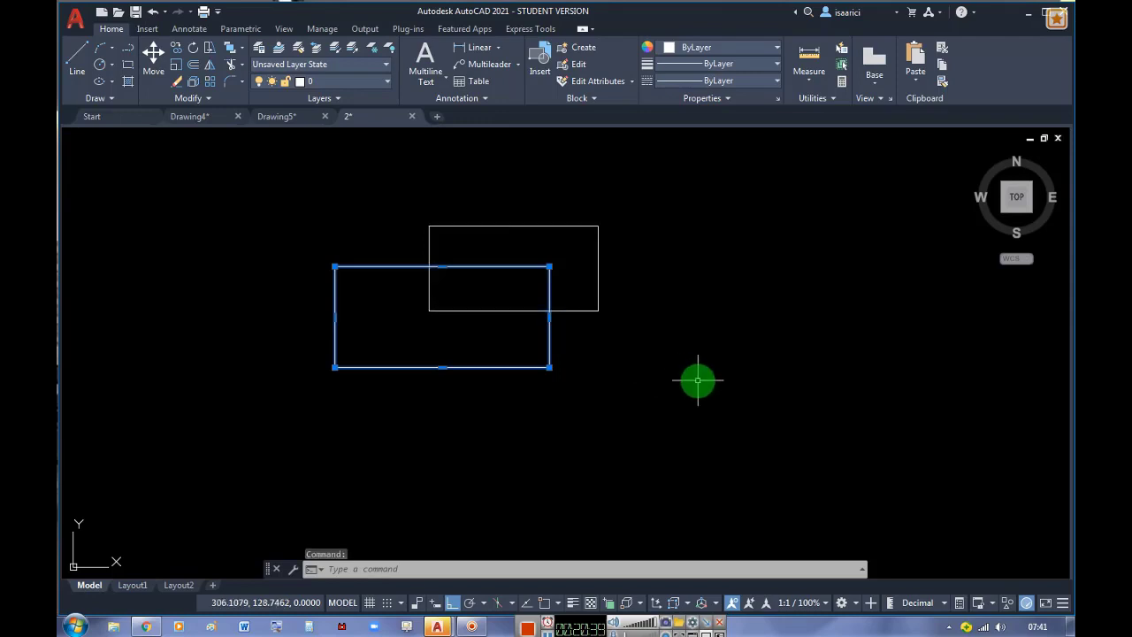
key(Escape)
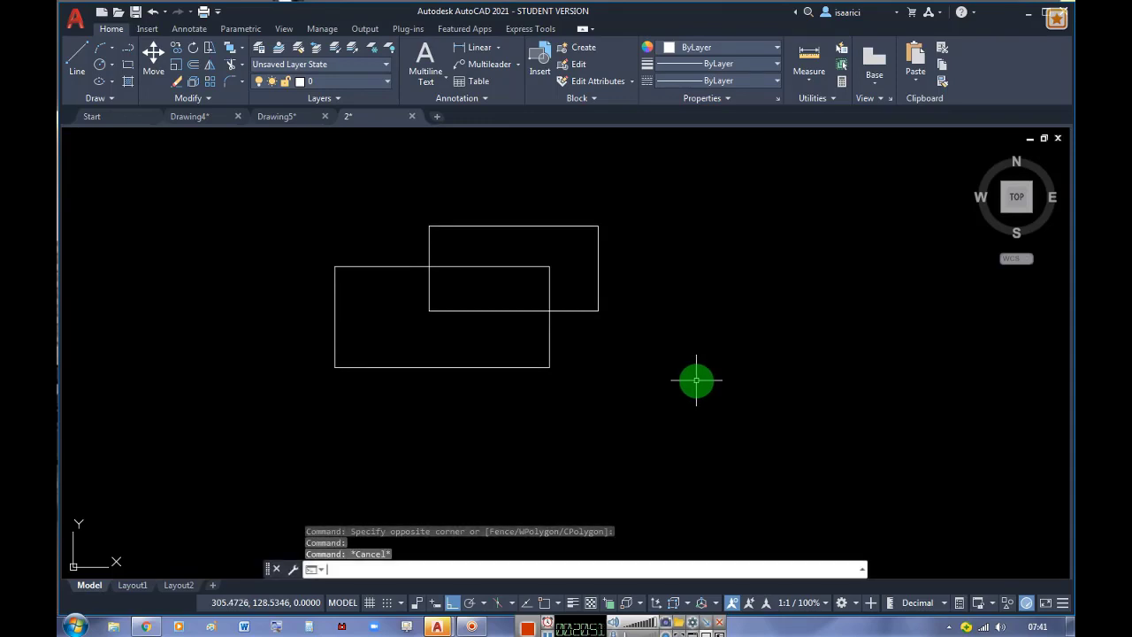
key(ctrl+1)
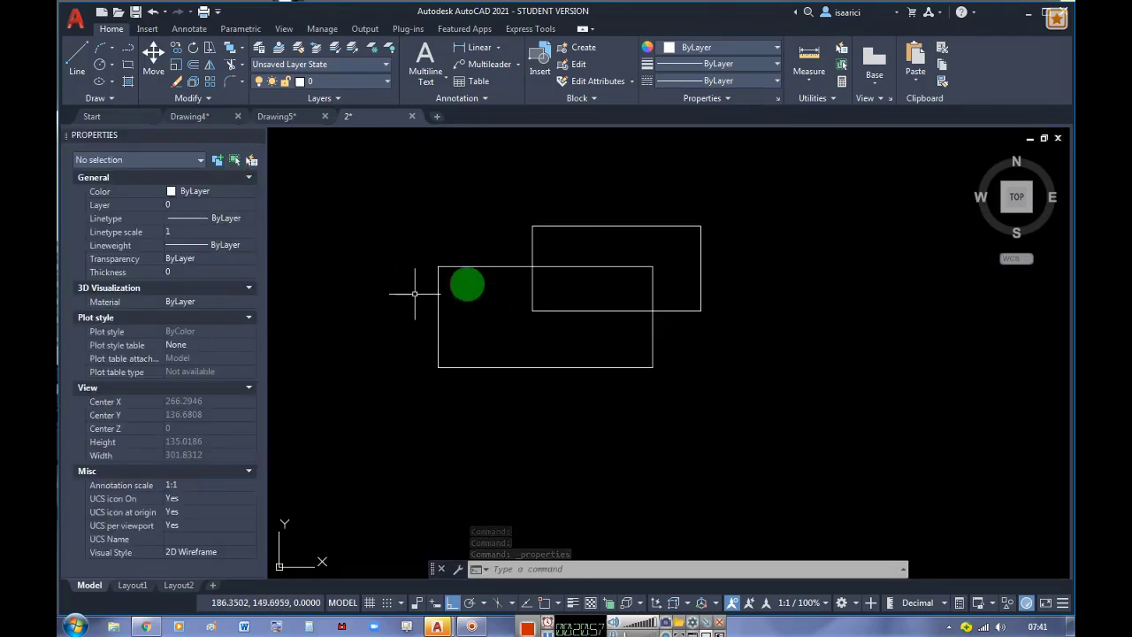
Close the Properties palette, then open DesignCenter with Ctrl+2 and close it again
click(257, 135)
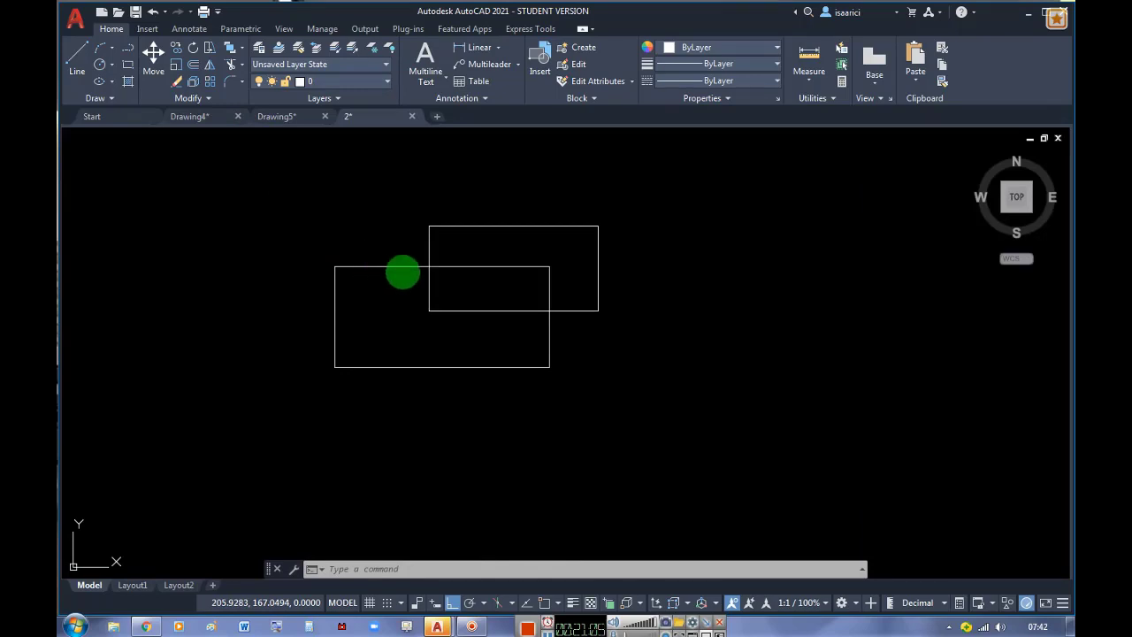
key(ctrl+2)
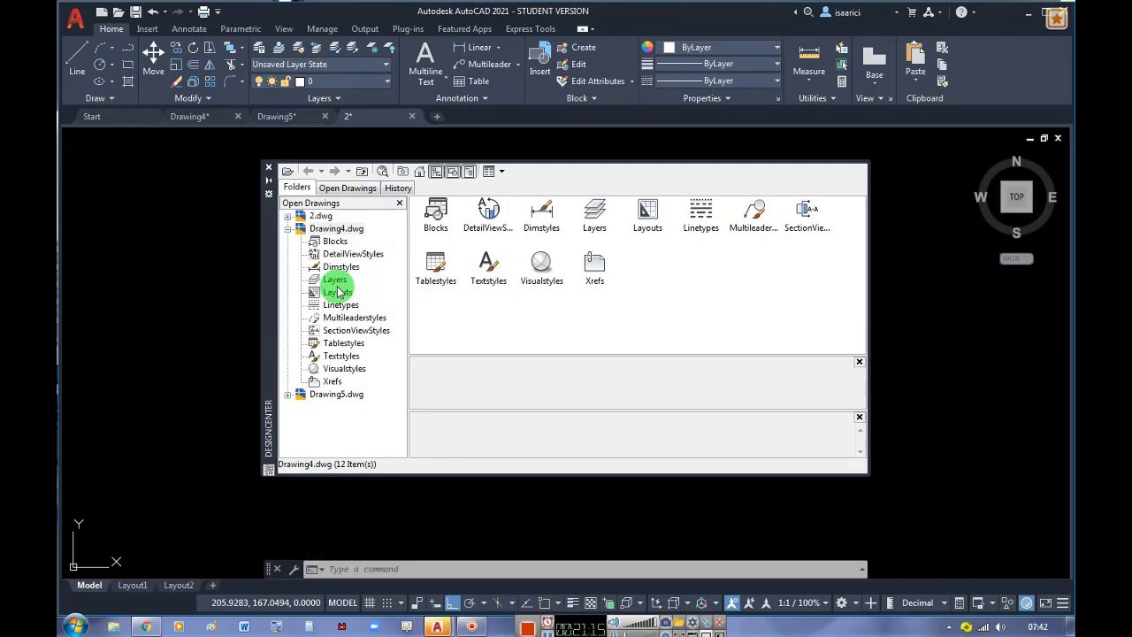
click(268, 170)
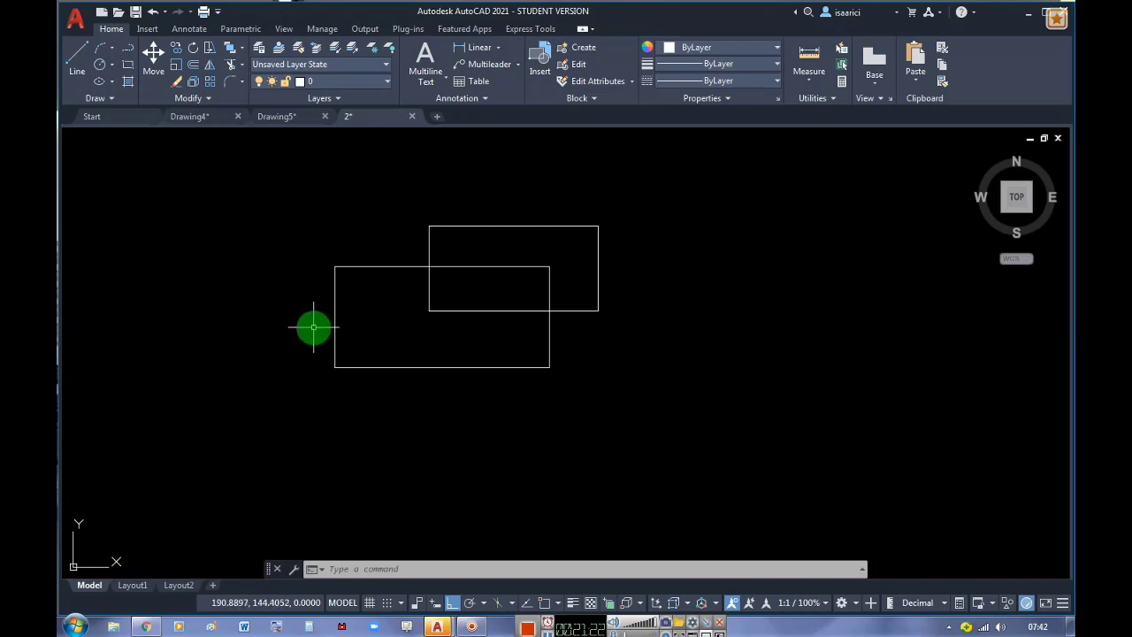
Open Tool Palettes and insert the Door - Imperial and Window - Imperial blocks
key(ctrl+3)
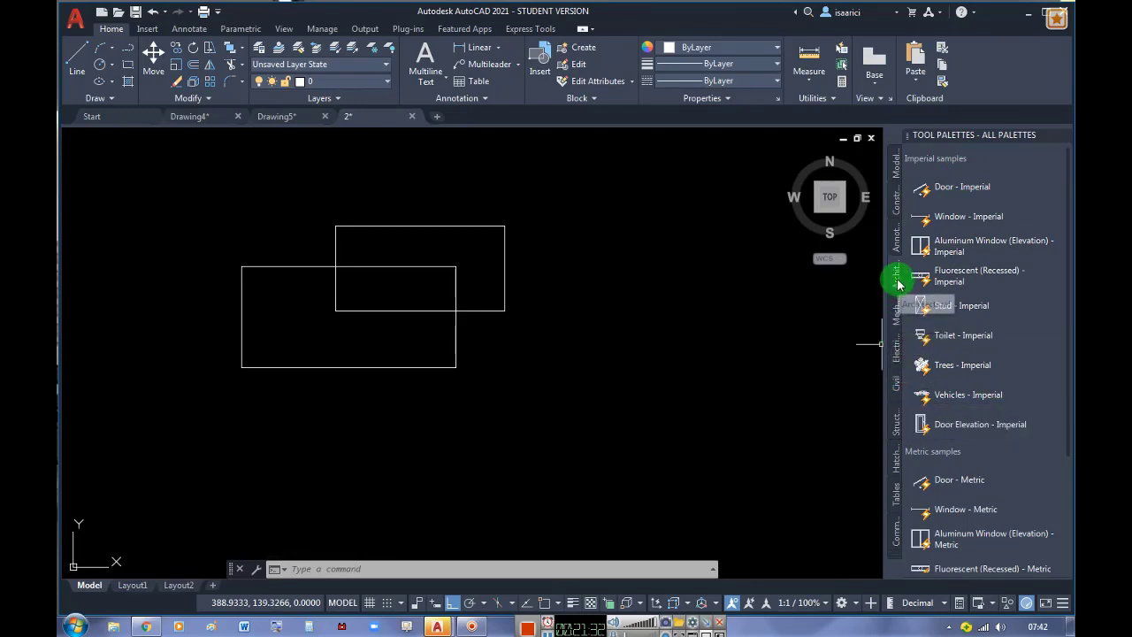
click(942, 187)
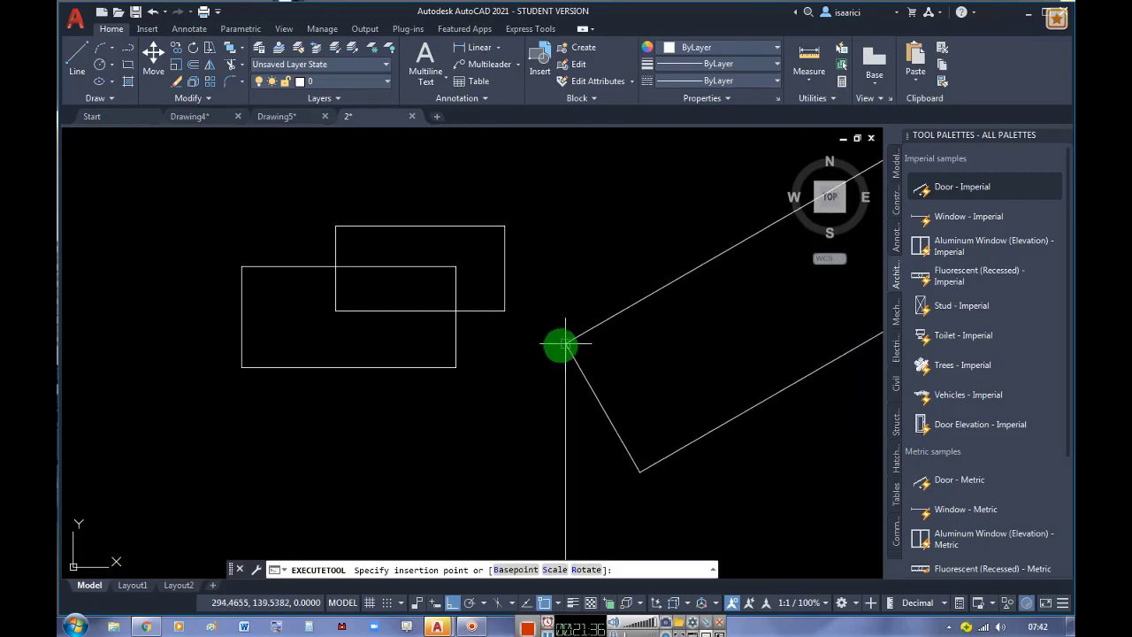
scroll(495, 343, down, 10)
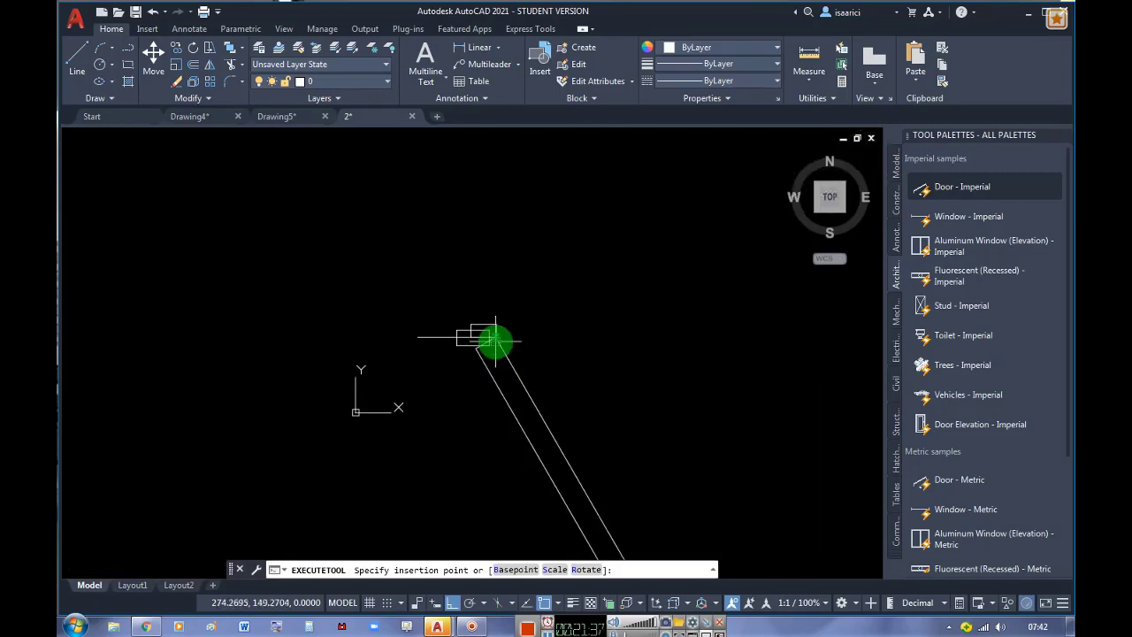
click(535, 310)
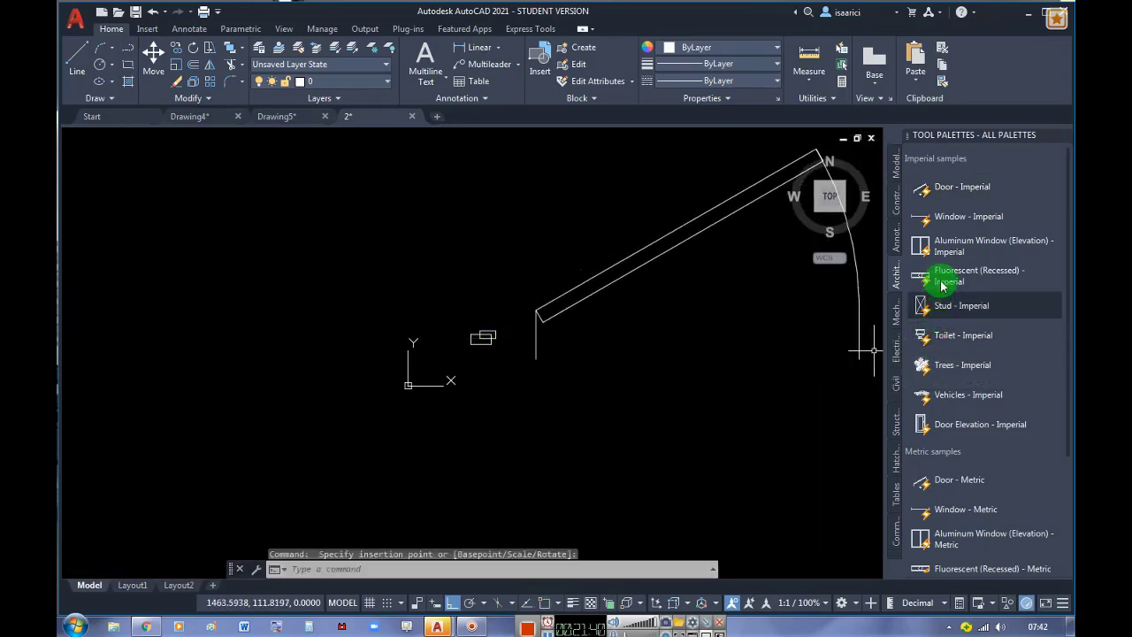
click(953, 221)
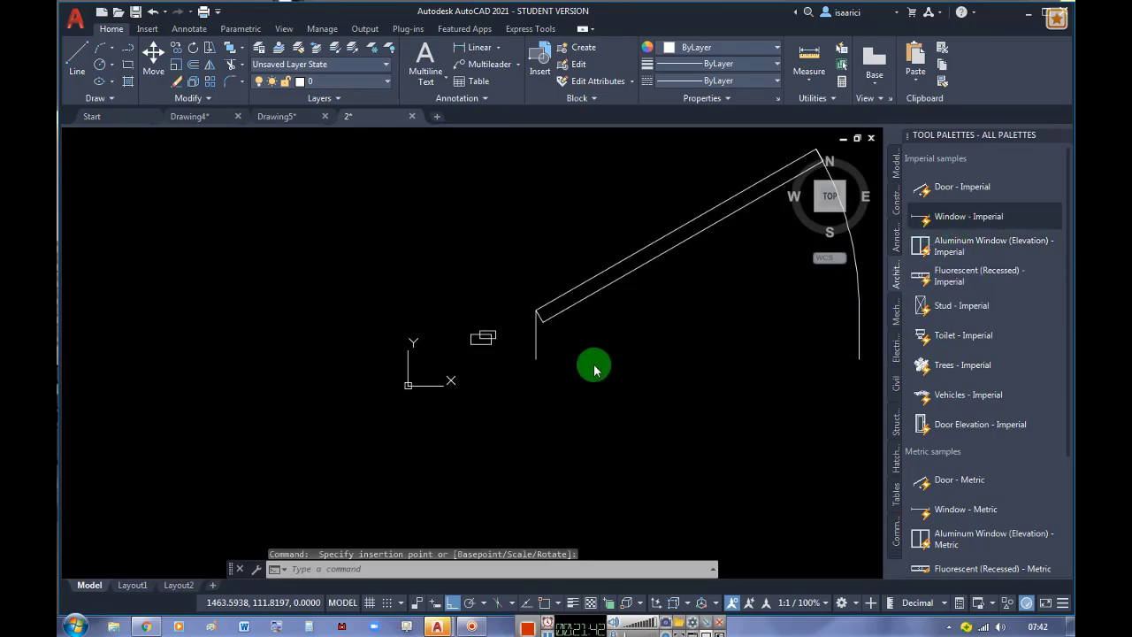
click(205, 259)
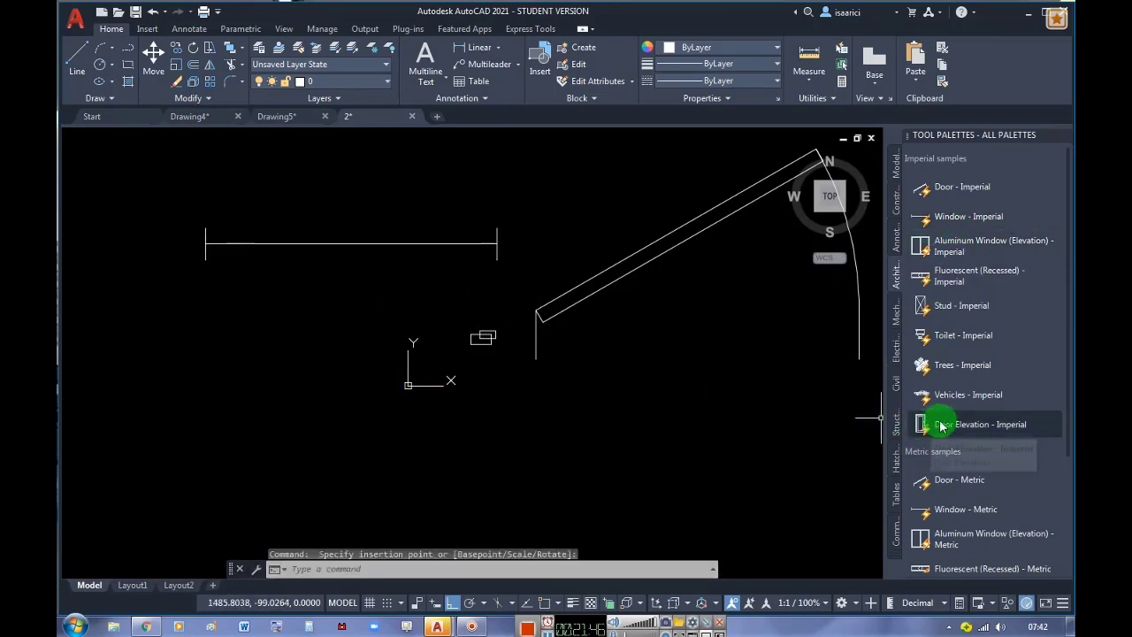
Insert a Trees - Imperial block into the drawing
click(923, 376)
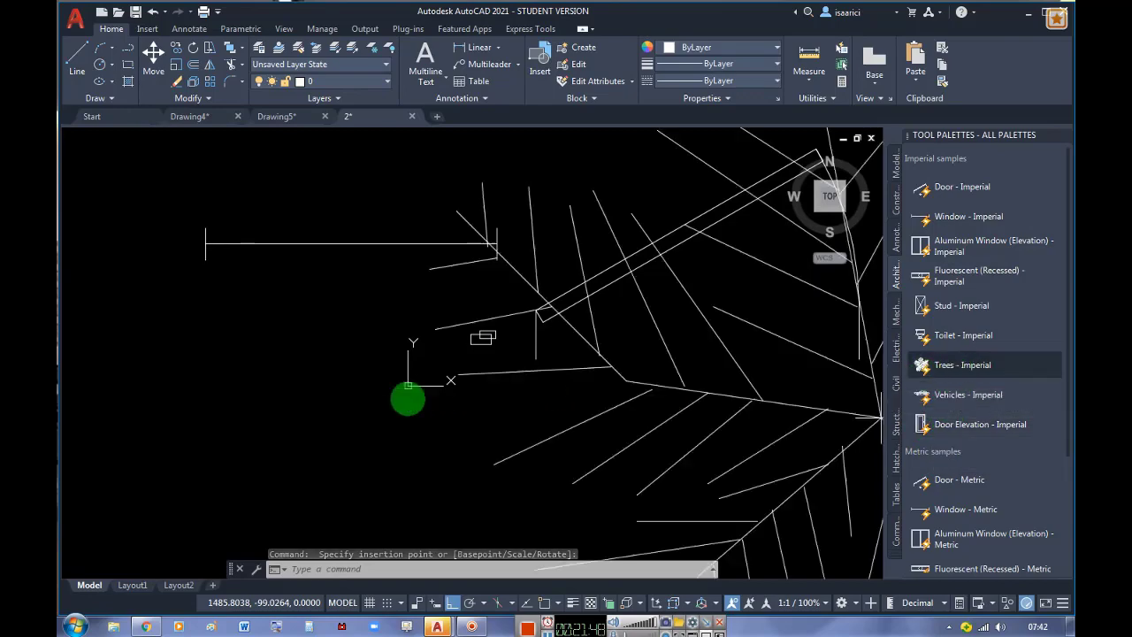
scroll(410, 374, down, 2)
scroll(412, 374, up, 2)
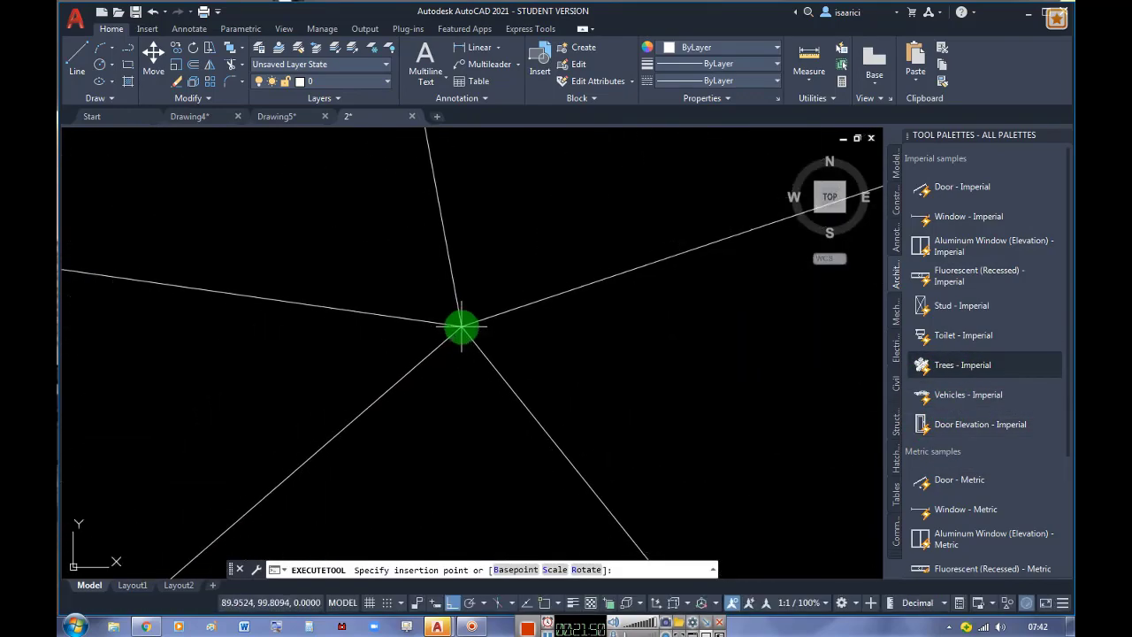
scroll(458, 332, down, 1)
scroll(457, 341, down, 1)
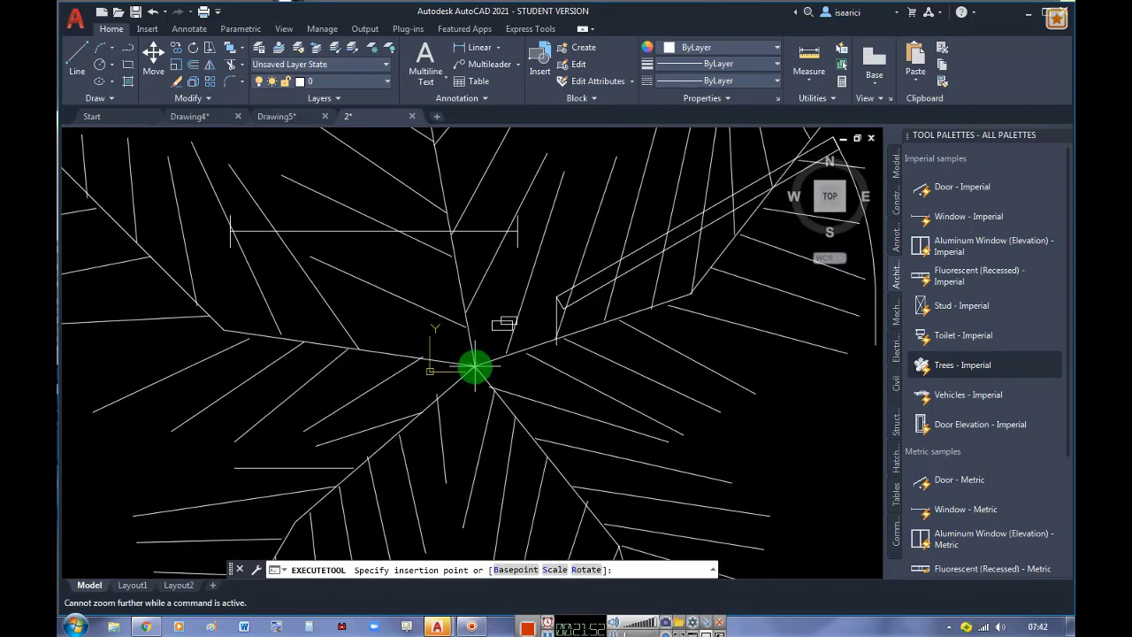
click(472, 365)
scroll(425, 354, up, 2)
scroll(539, 406, down, 3)
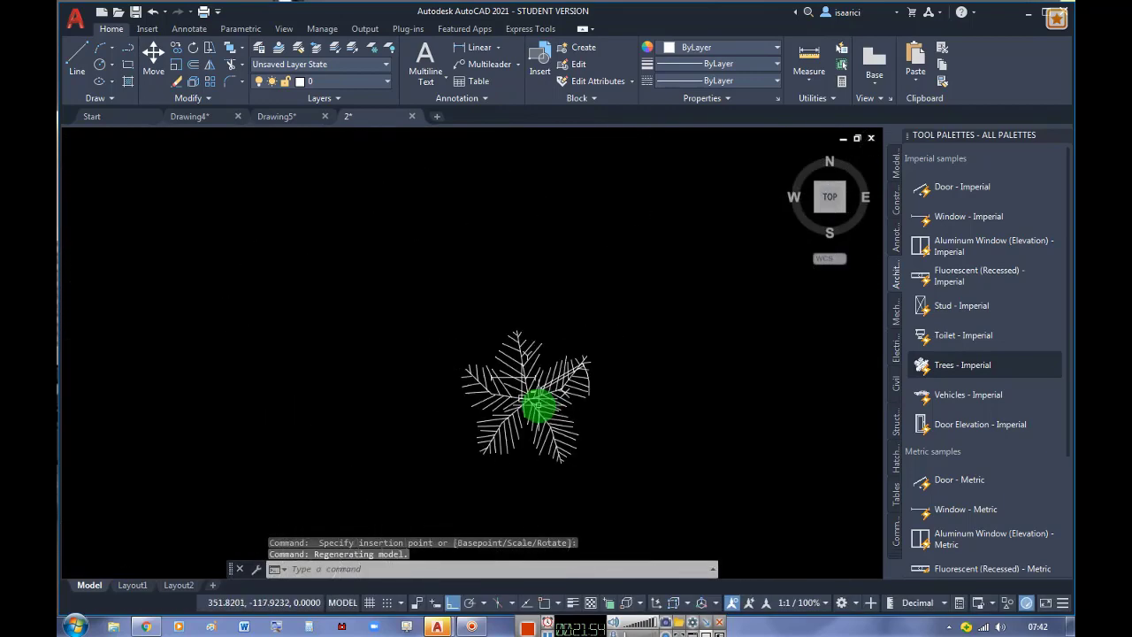
Window-select the objects around the tree block and delete them
click(608, 472)
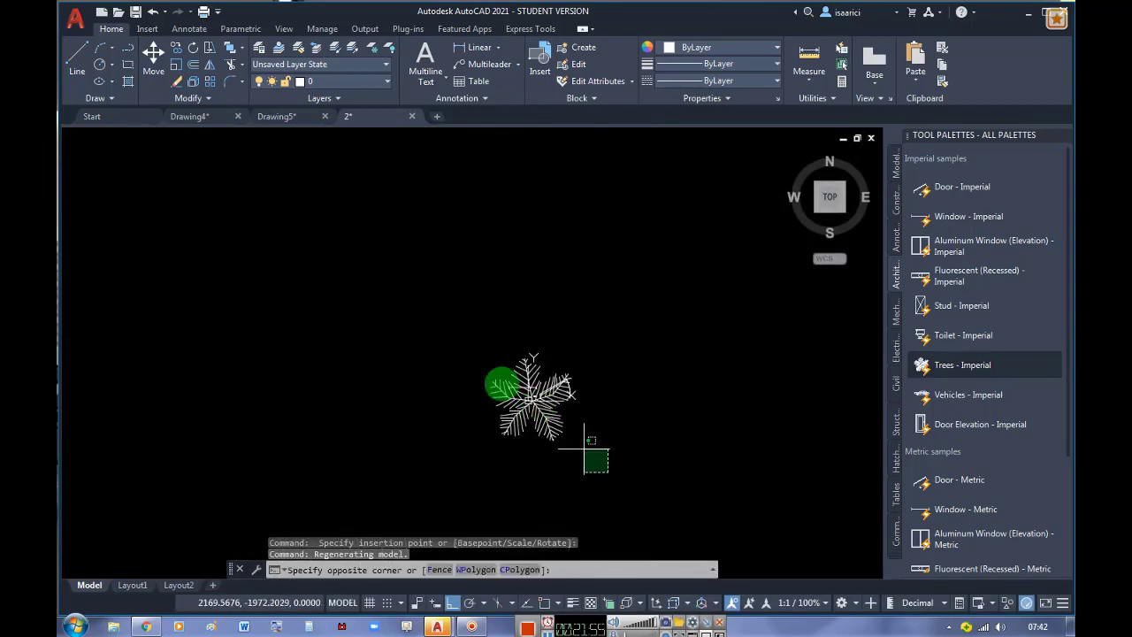
click(411, 296)
key(Delete)
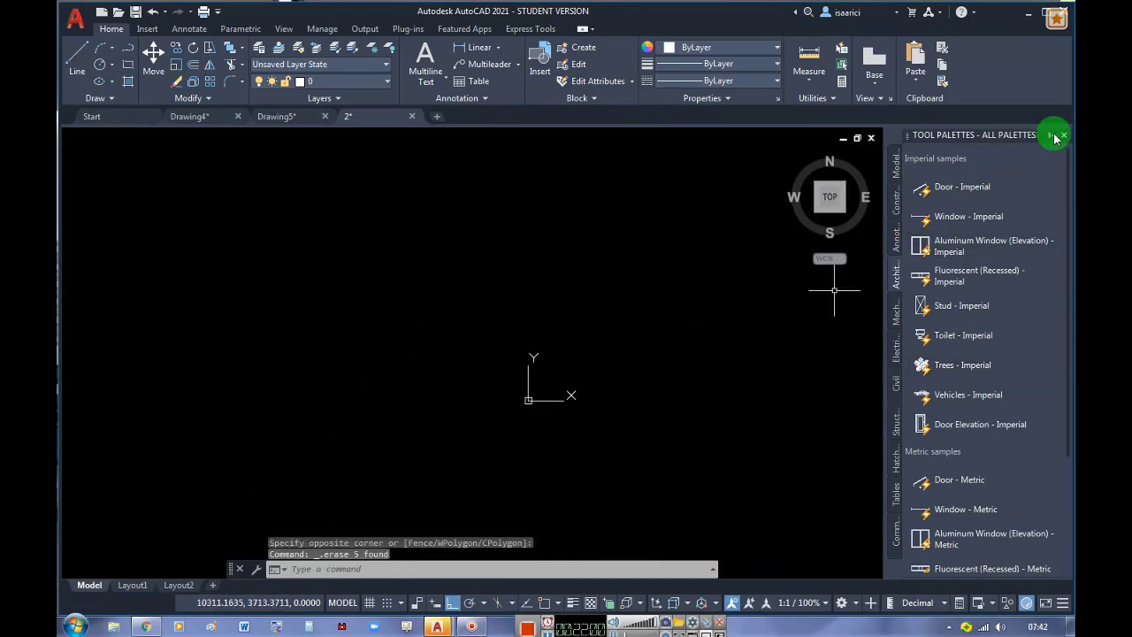
Close Tool Palettes, then open and close Sheet Set Manager, DBConnect and Markup Set Manager
click(1065, 136)
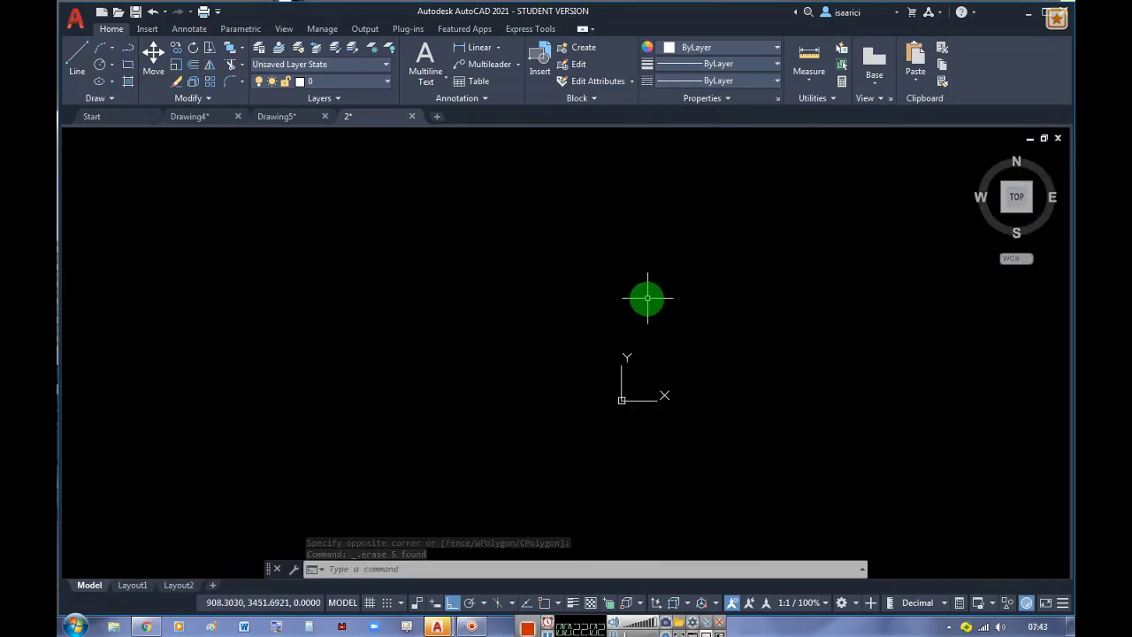
key(ctrl+4)
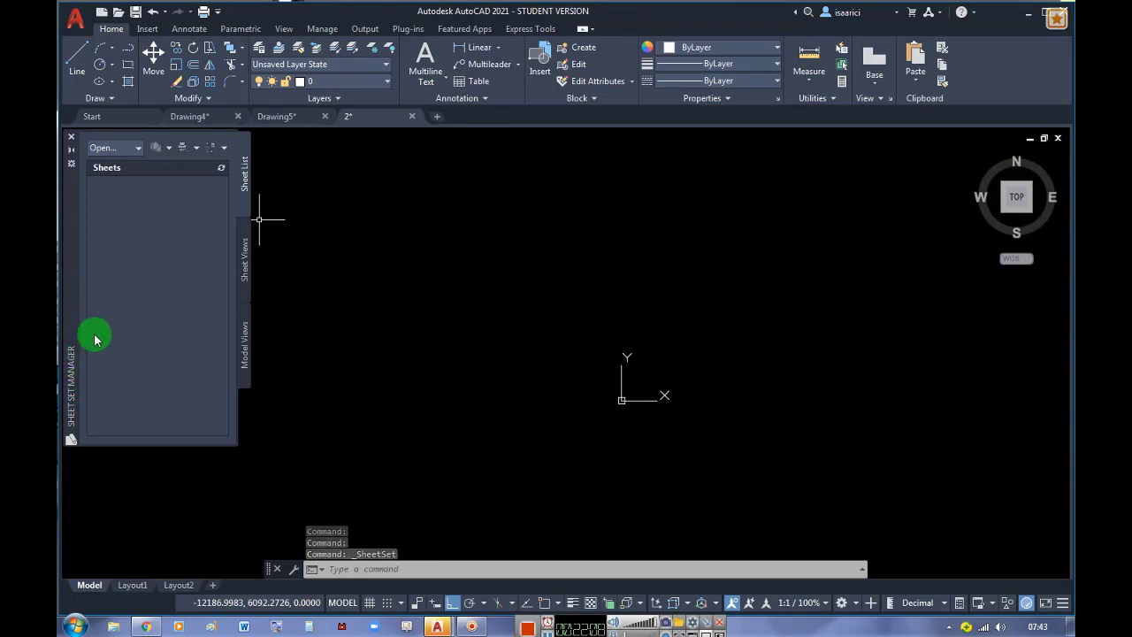
click(72, 139)
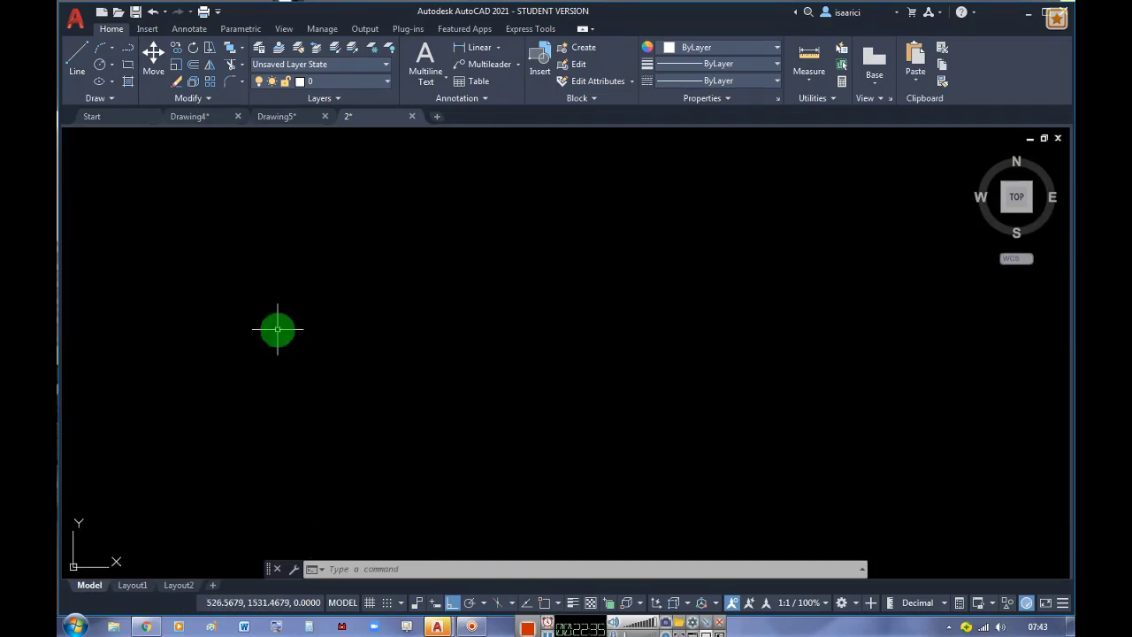
key(ctrl+6)
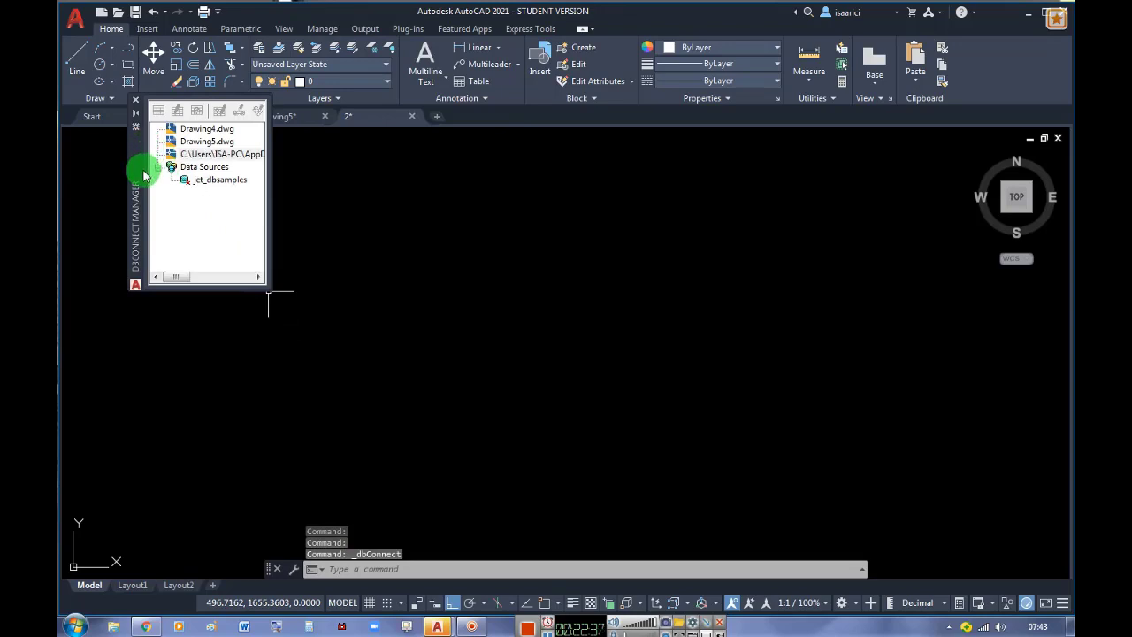
click(136, 100)
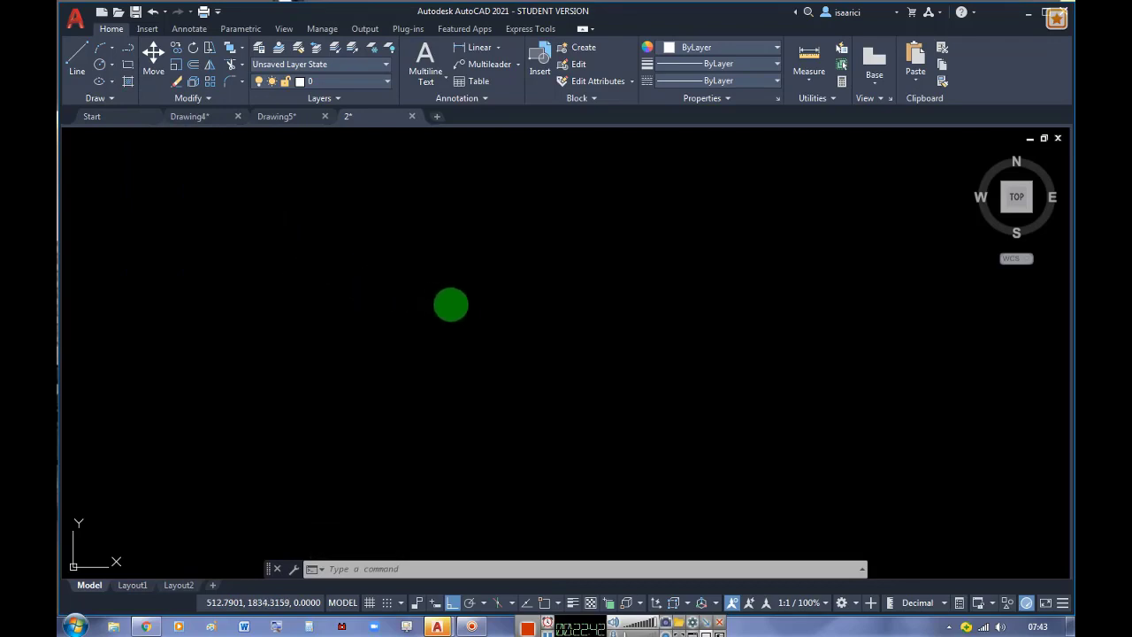
key(ctrl+7)
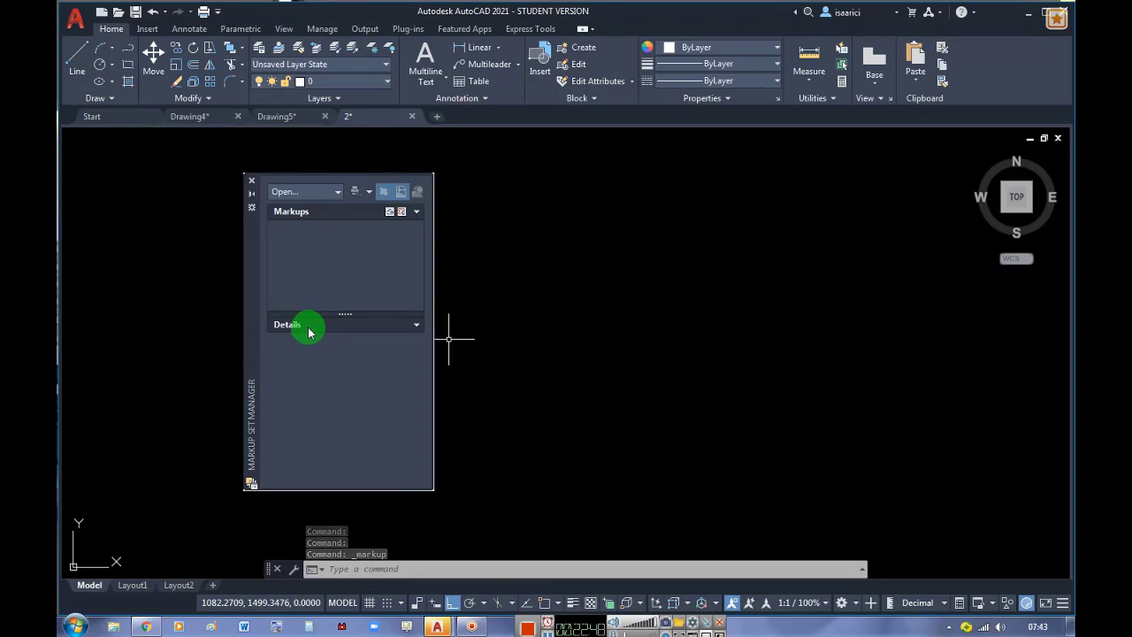
click(251, 180)
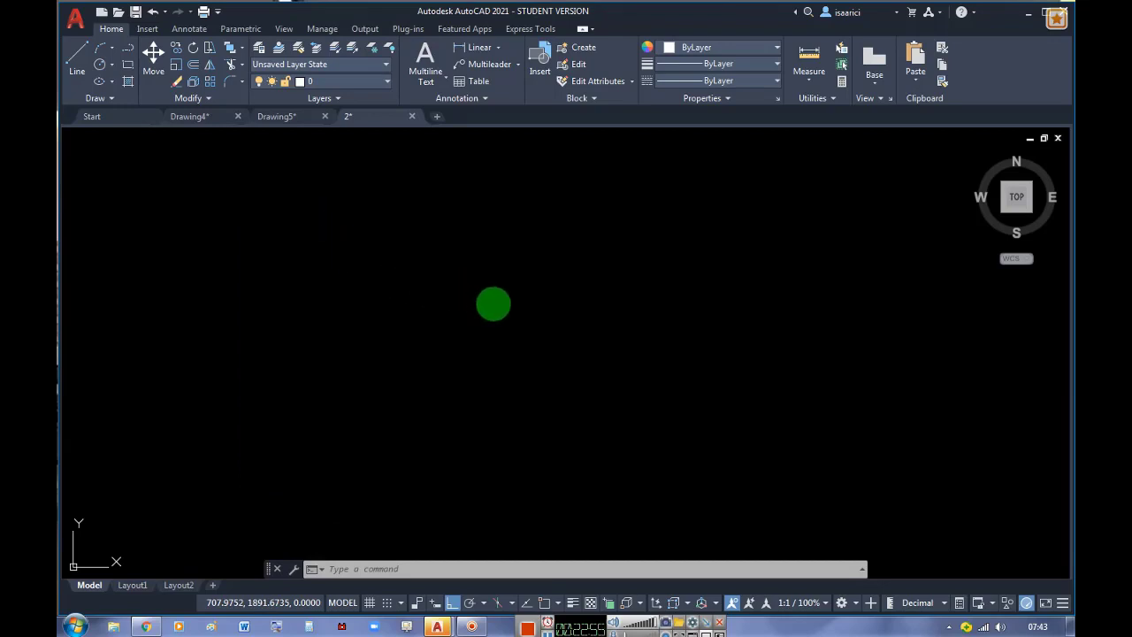
Open QuickCalc with Ctrl+8, dock it on the left, then close it
key(ctrl+8)
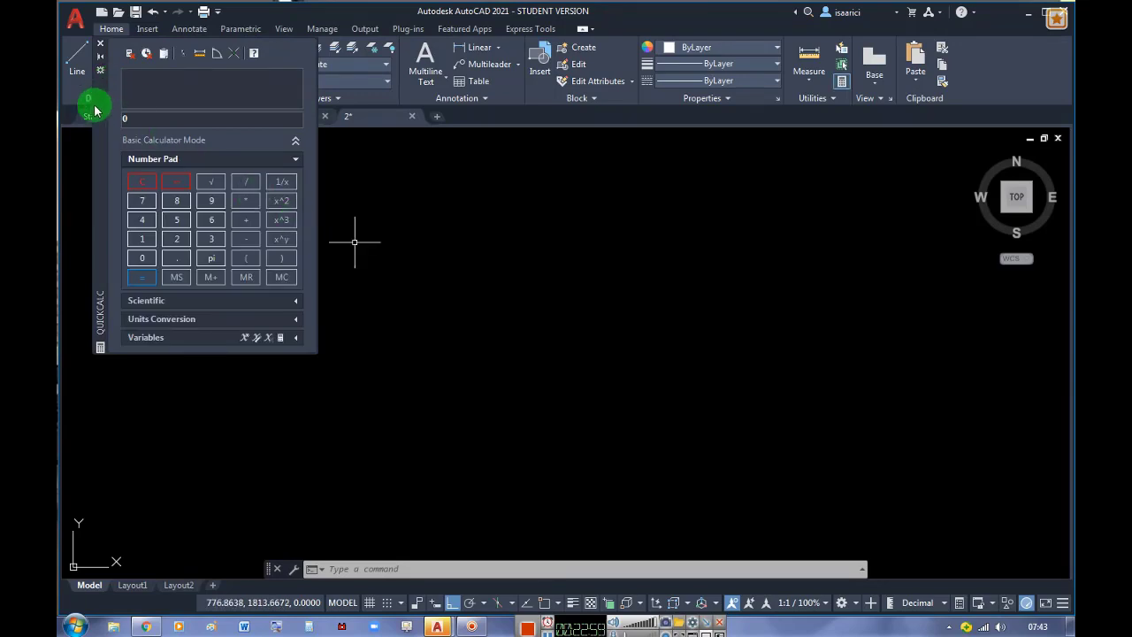
drag(98, 116, 76, 245)
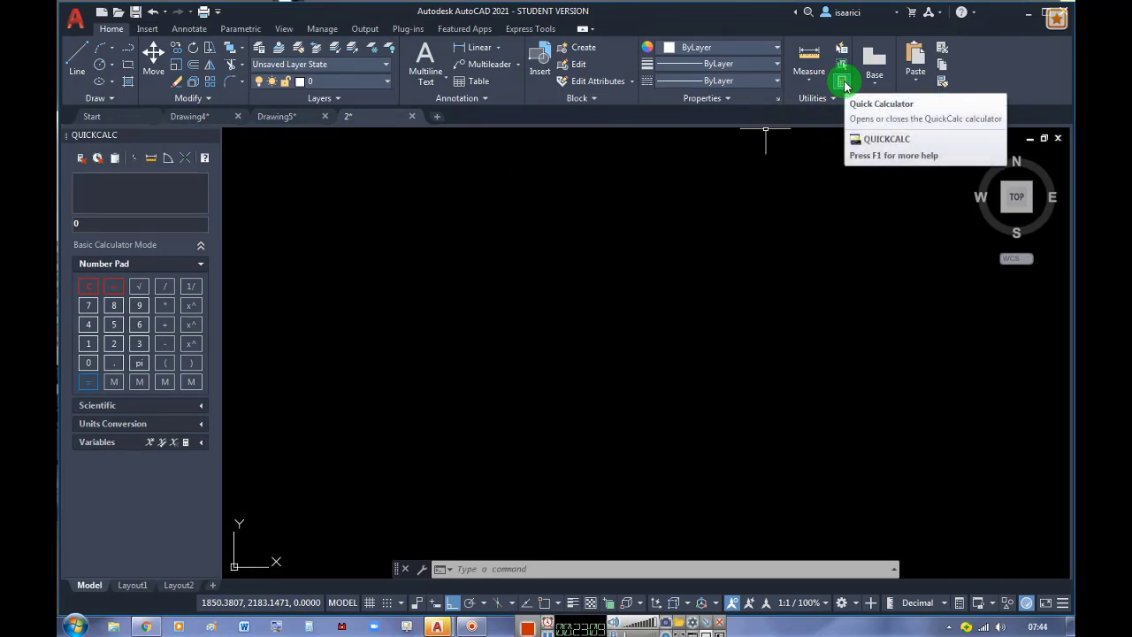
click(212, 136)
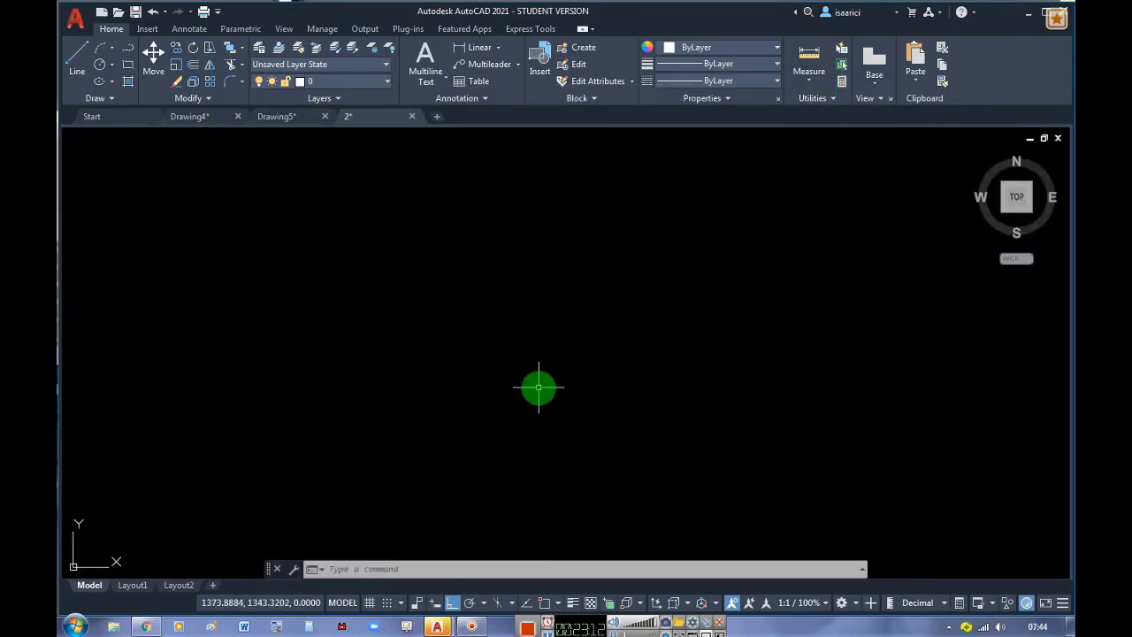
key(ctrl+9)
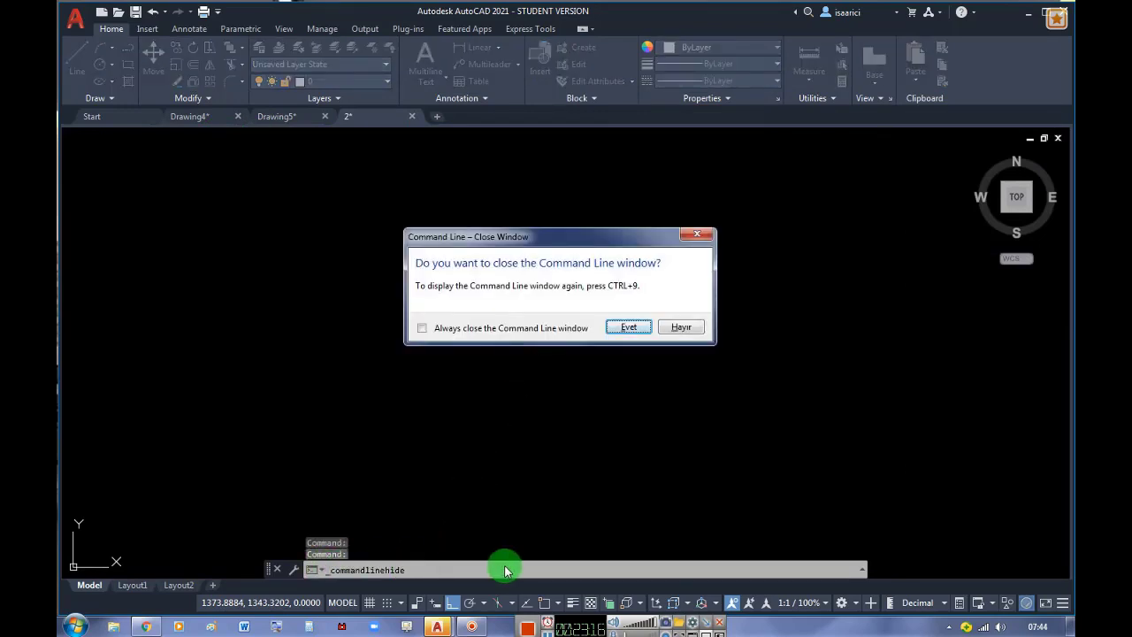
click(625, 326)
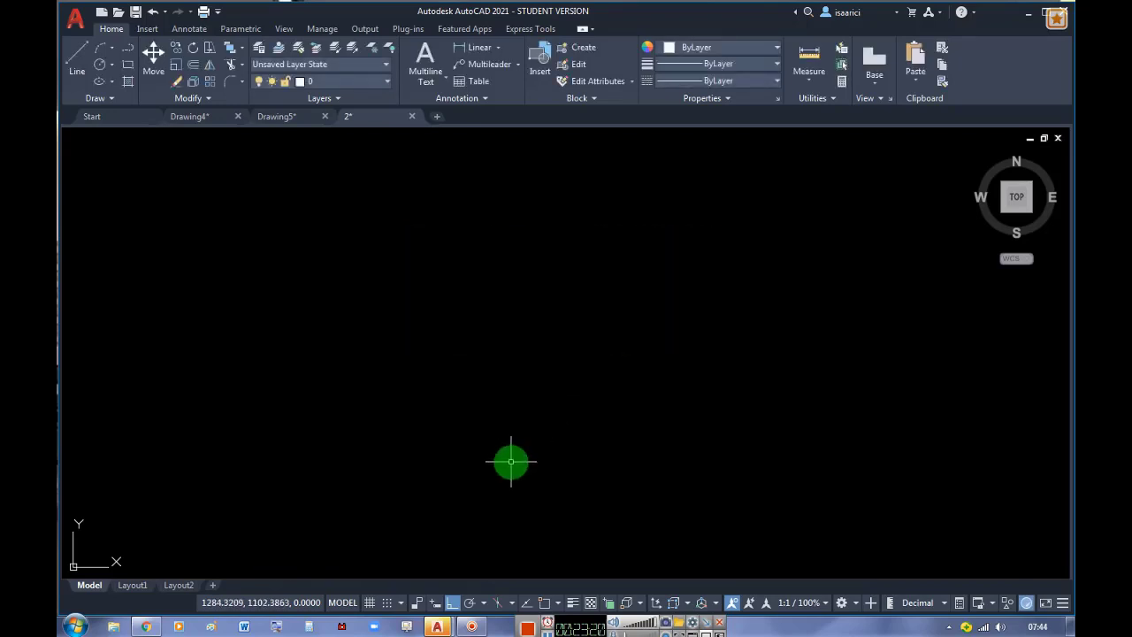
key(ctrl+9)
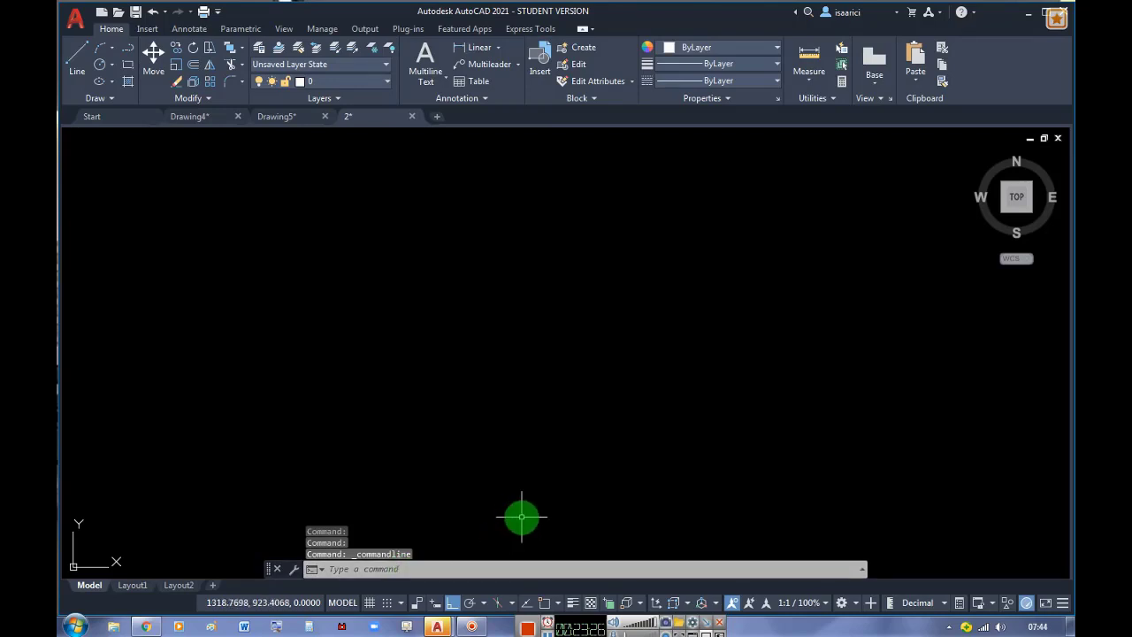
key(ctrl+0)
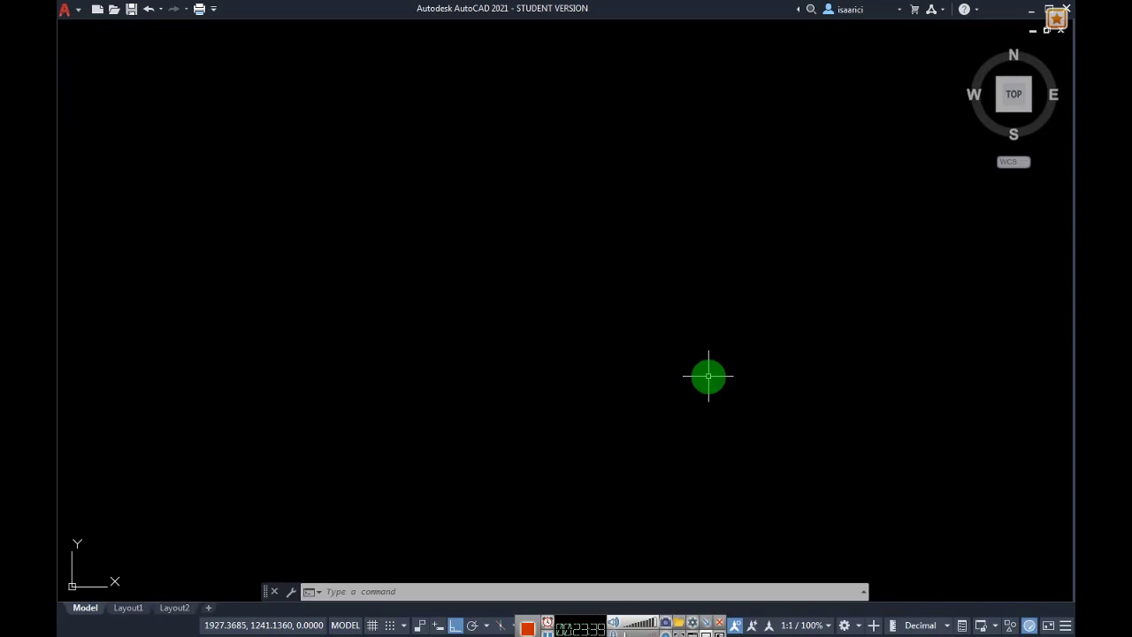
key(ctrl+0)
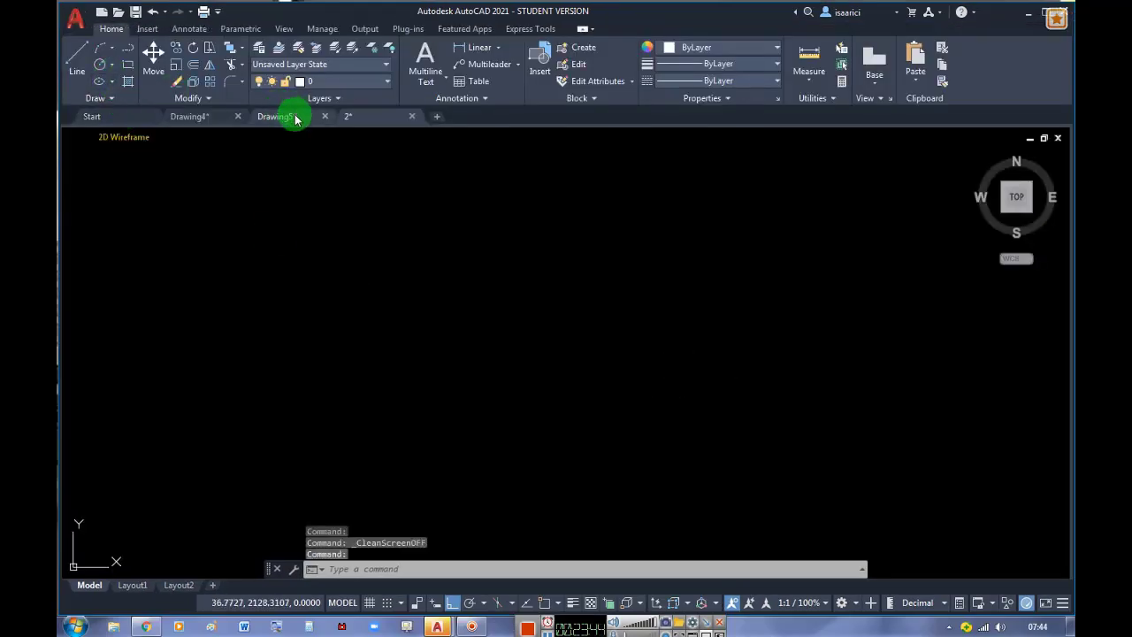
Draw two overlapping rectangles with the ribbon's Rectangle tool
click(189, 116)
click(129, 67)
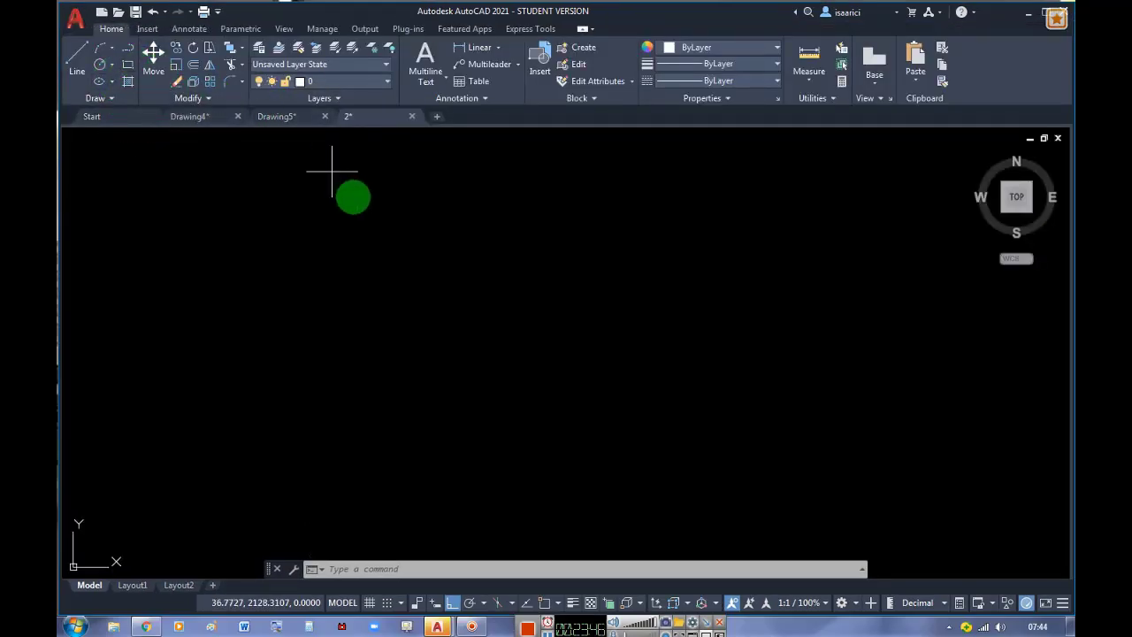
click(353, 196)
click(732, 519)
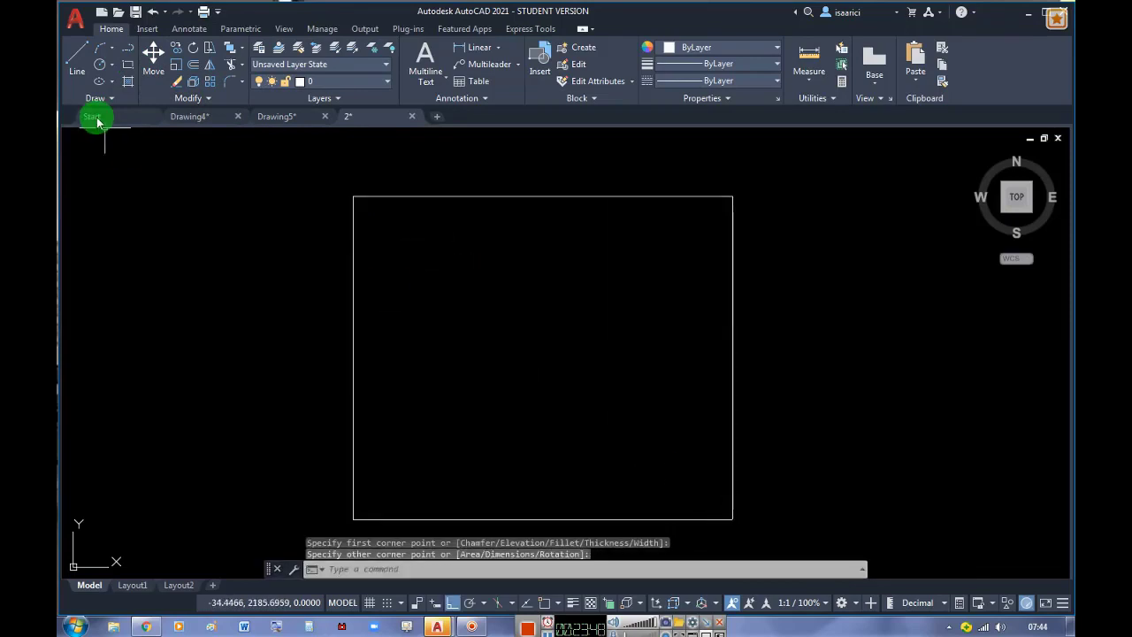
click(127, 67)
click(245, 161)
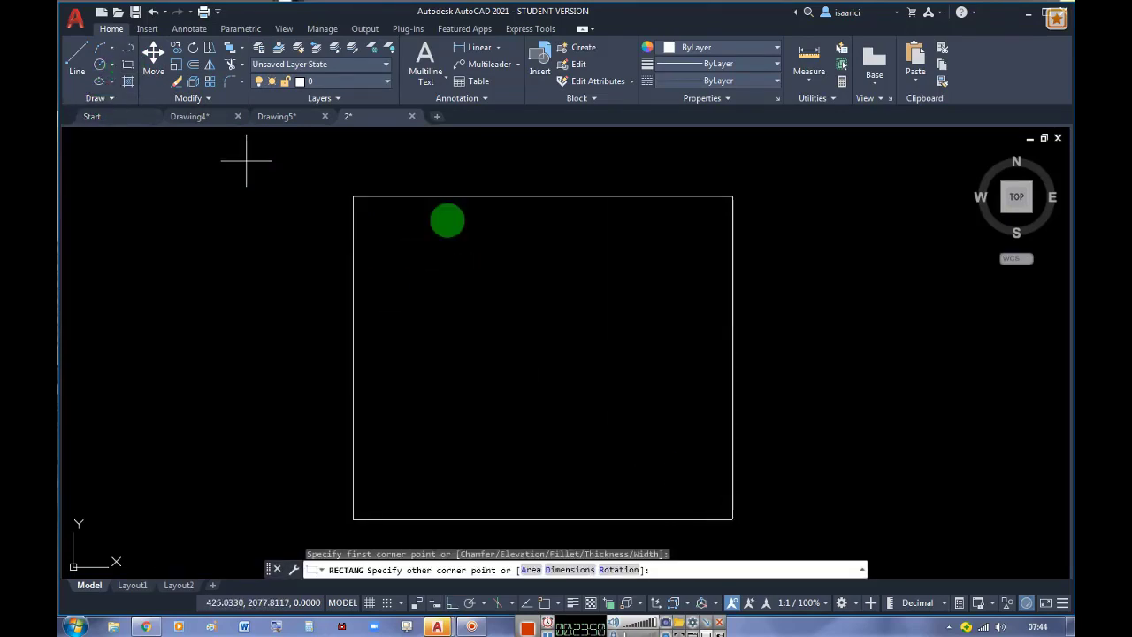
click(705, 374)
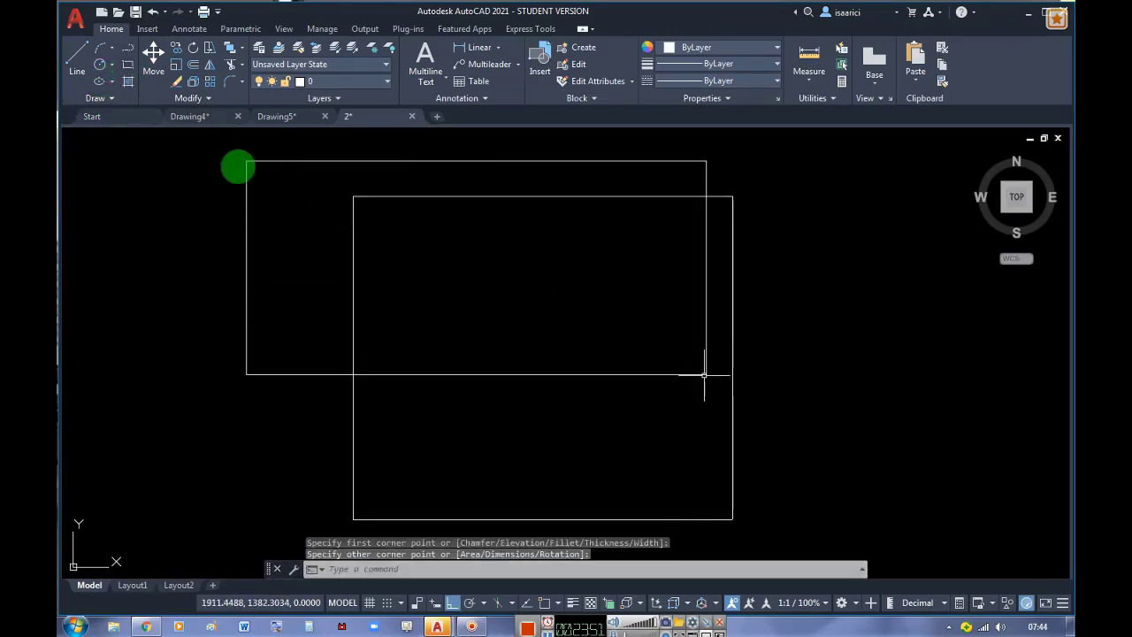
Add a circle over the rectangles and toggle Clean Screen on and off with Ctrl+0
click(100, 65)
click(494, 282)
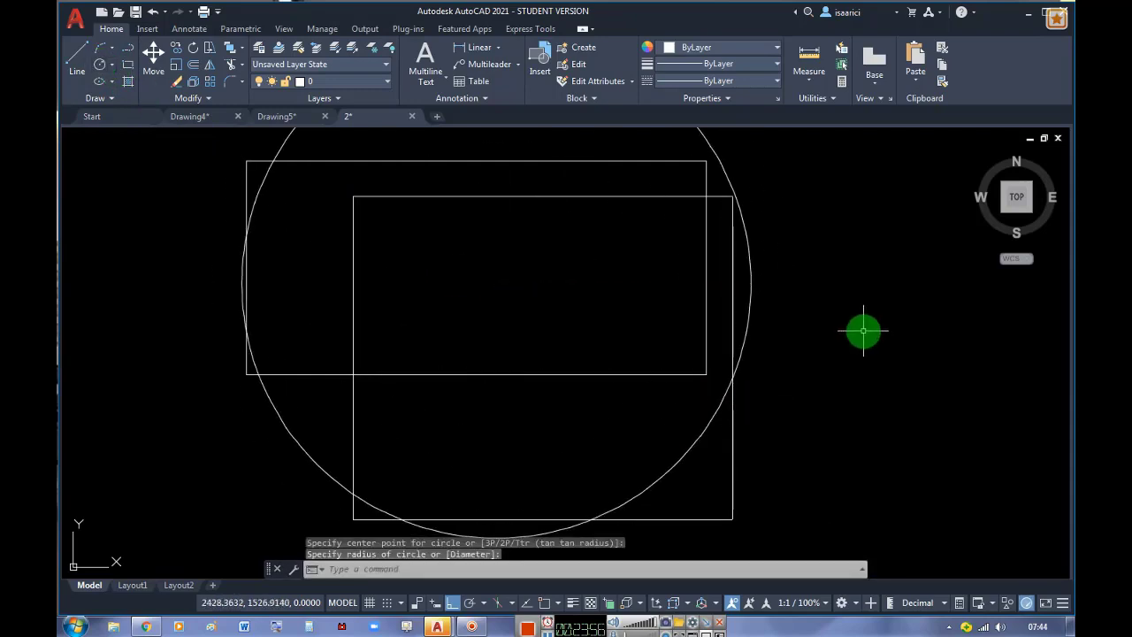
key(ctrl+0)
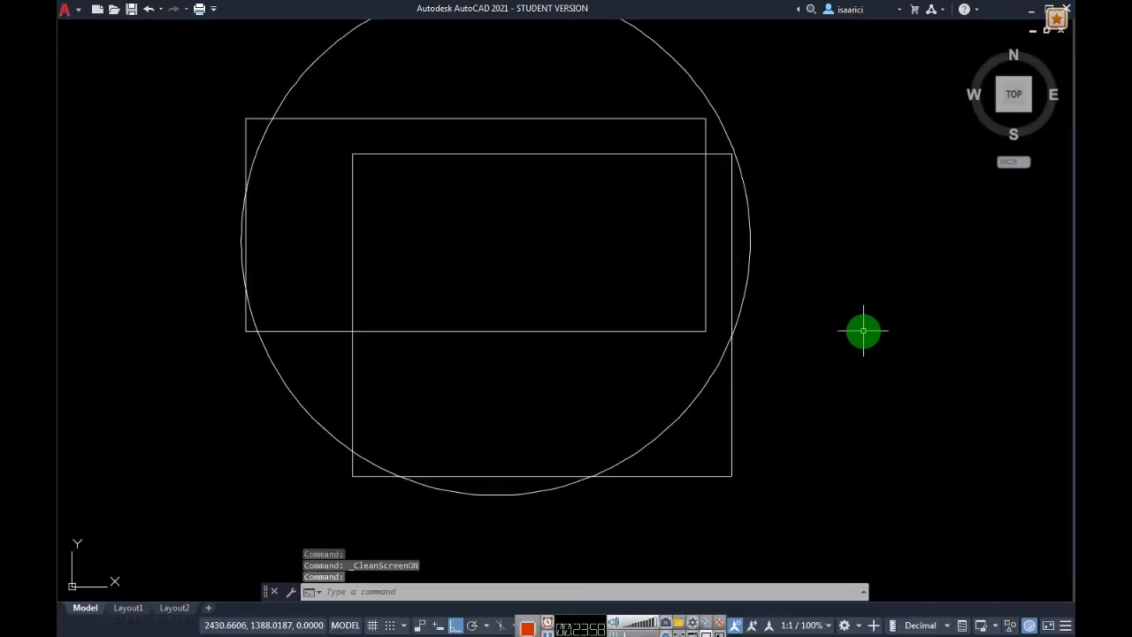
scroll(810, 305, down, 2)
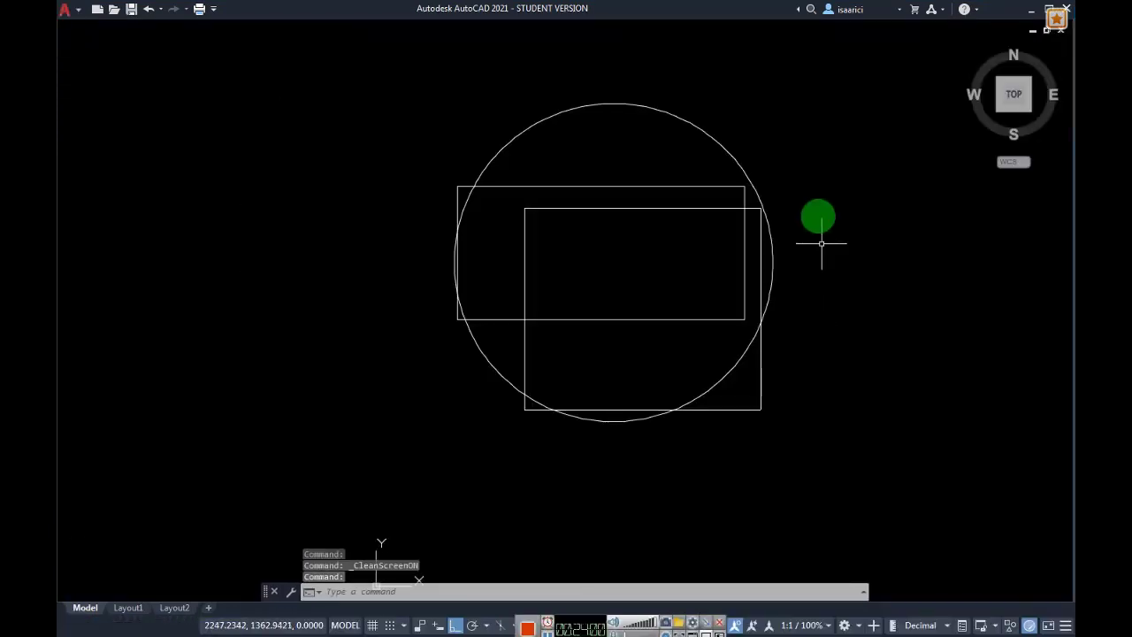
scroll(818, 193, up, 2)
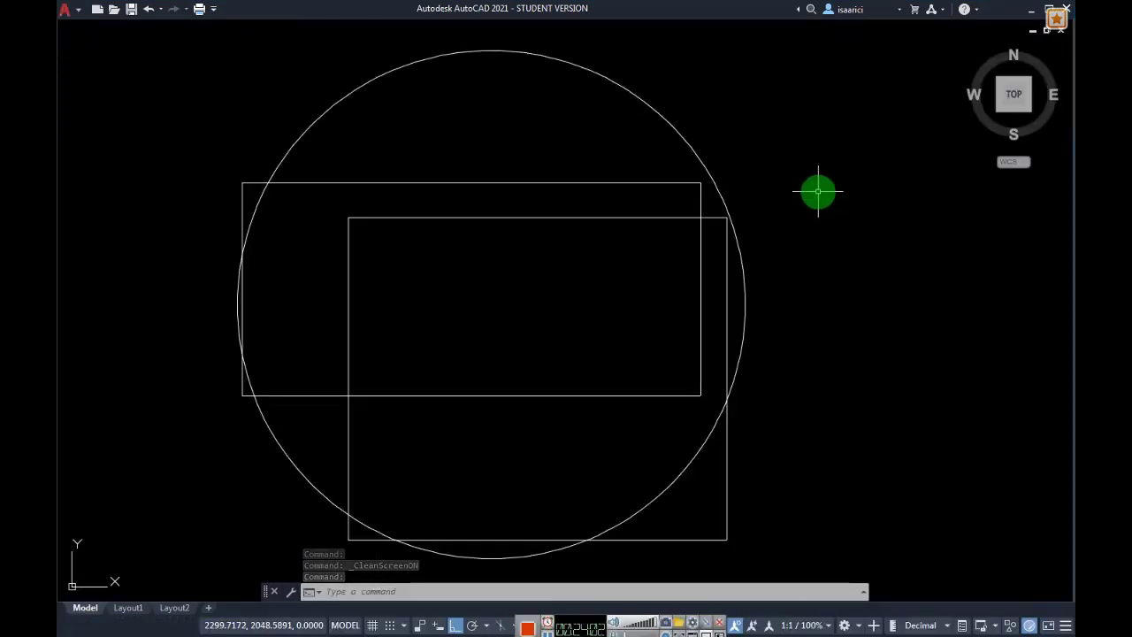
key(ctrl+0)
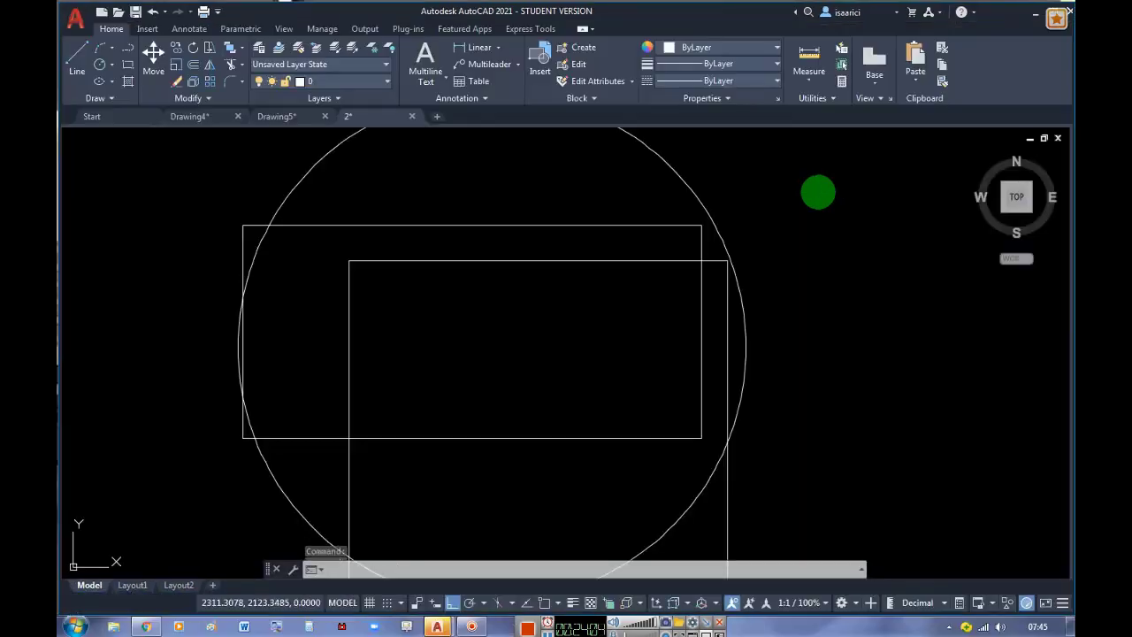
Crossing-select the circle and both rectangles and delete them
scroll(681, 265, down, 4)
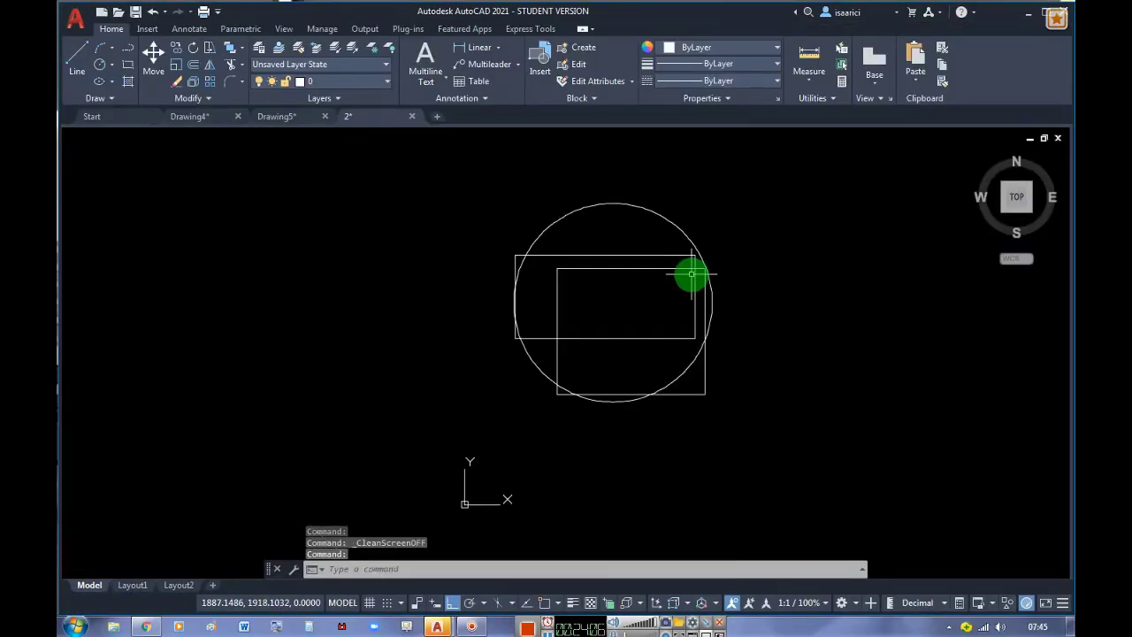
scroll(686, 274, down, 2)
click(809, 445)
click(582, 237)
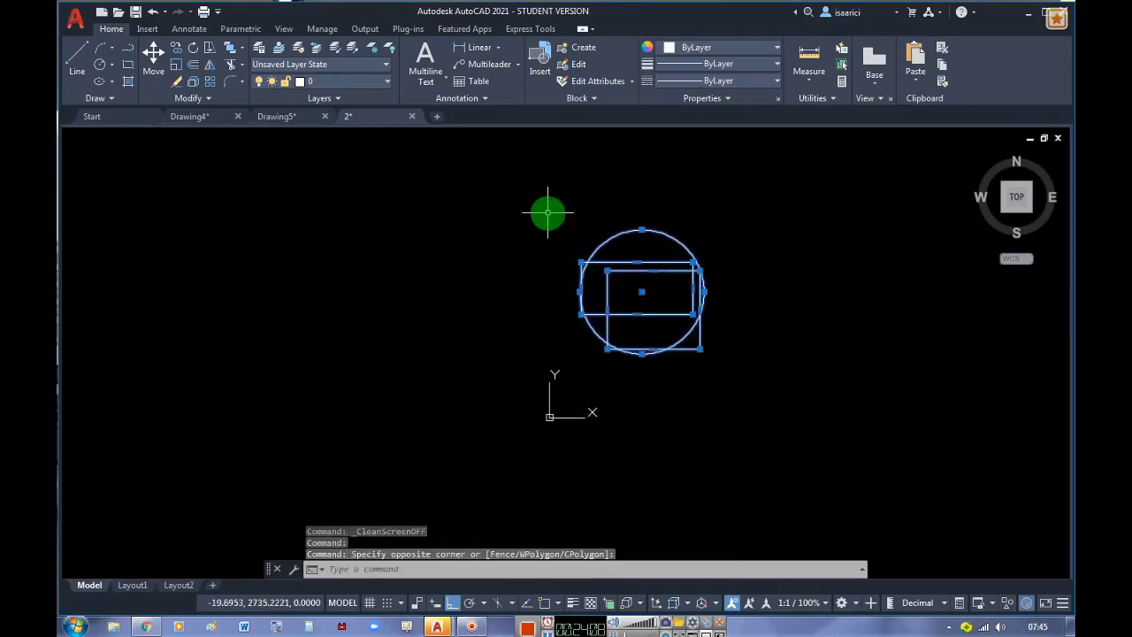
key(Delete)
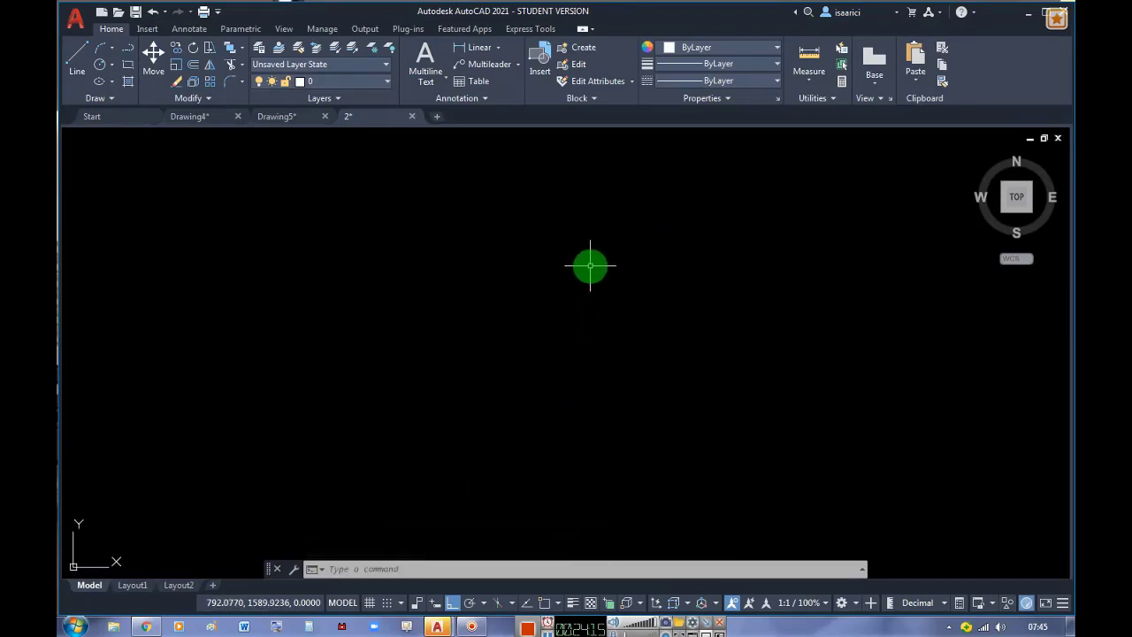
Check the canvas's right-click clipboard menu, draw a new rectangle, then select all and cut it
right_click(592, 271)
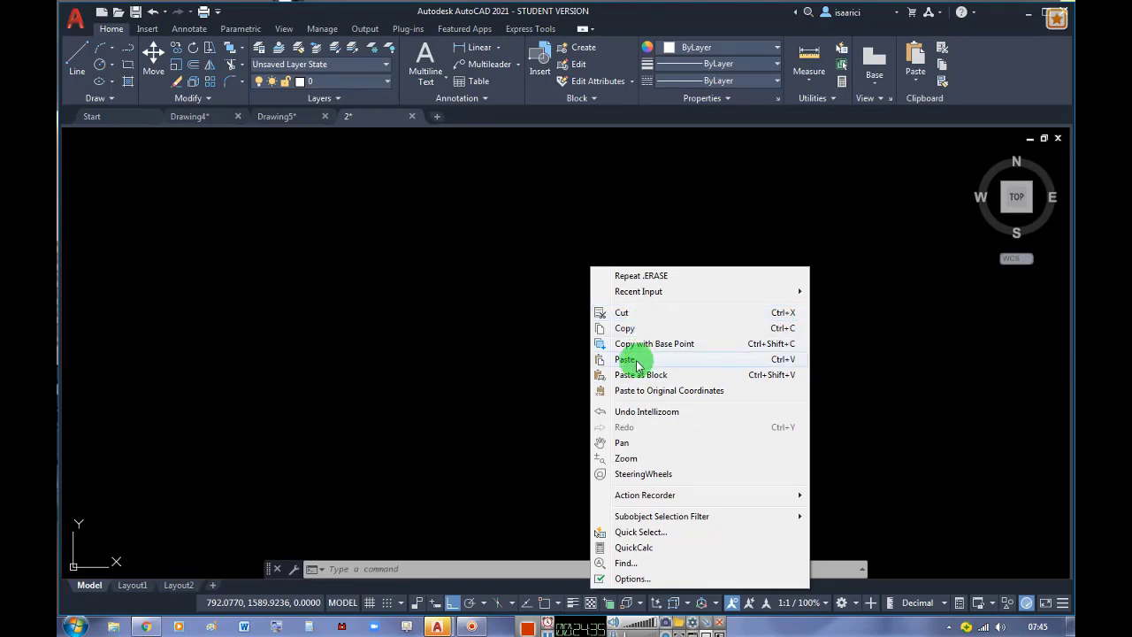
click(477, 300)
click(266, 164)
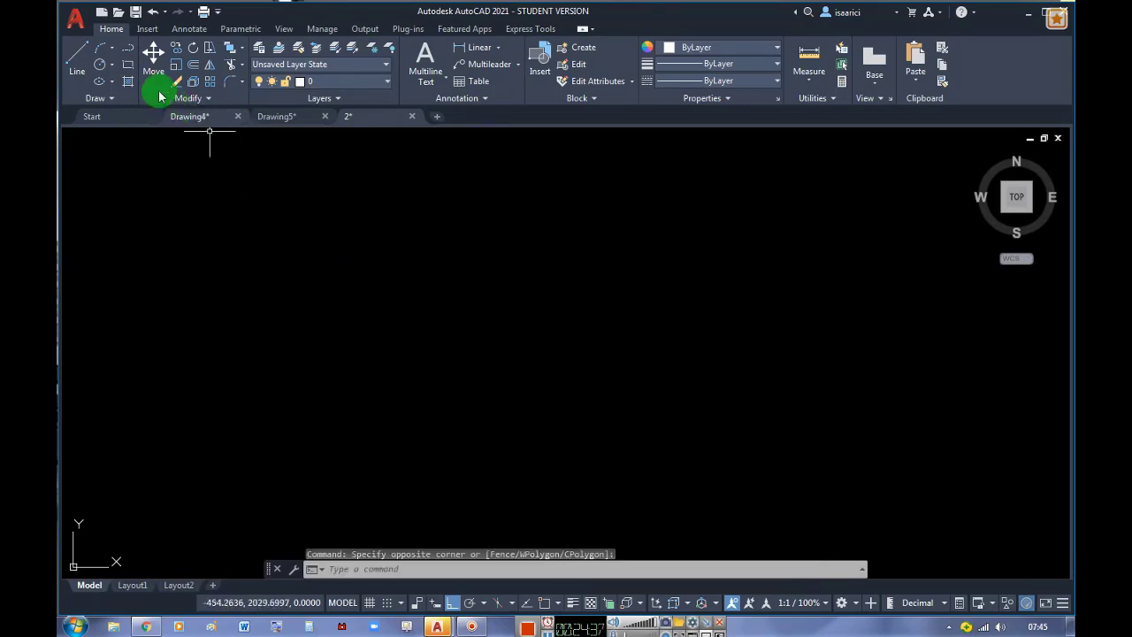
click(128, 64)
click(272, 228)
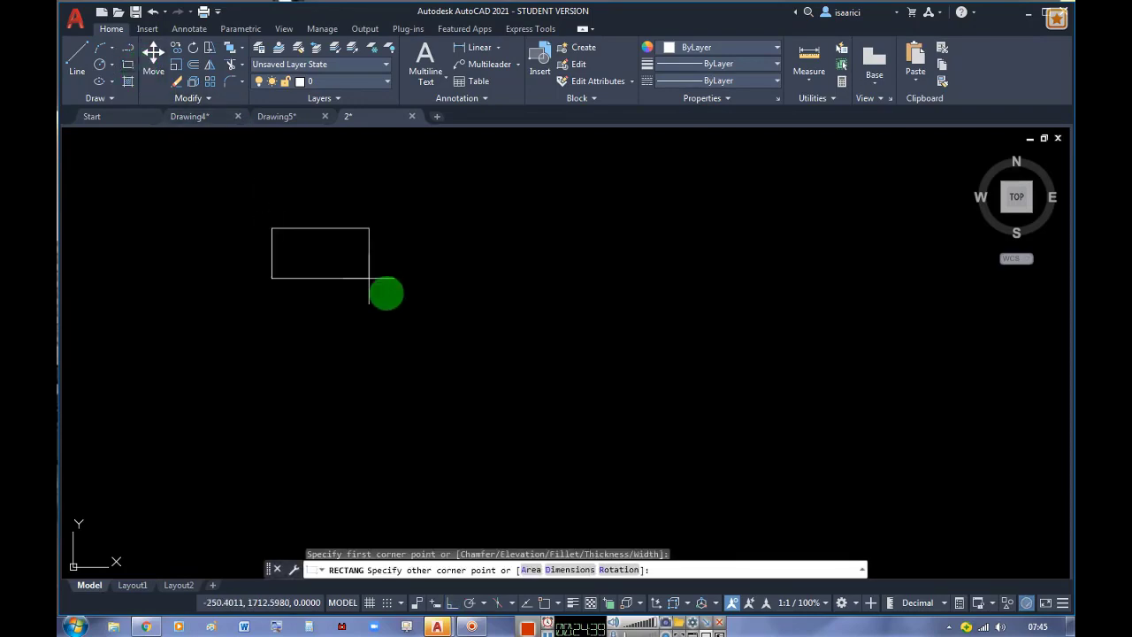
click(459, 355)
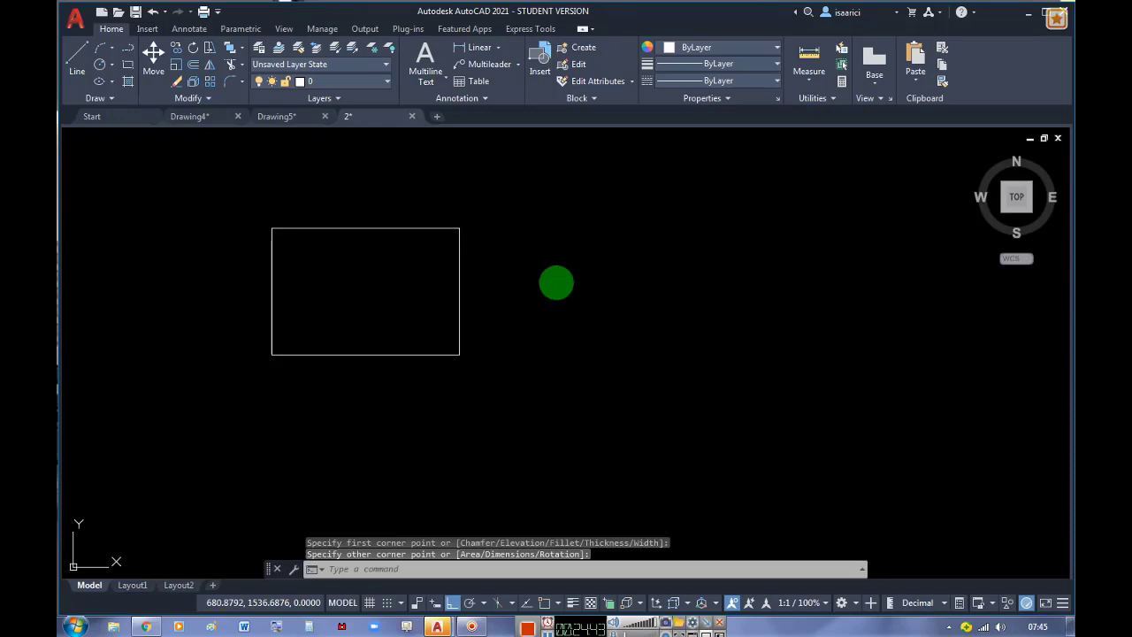
key(ctrl+a)
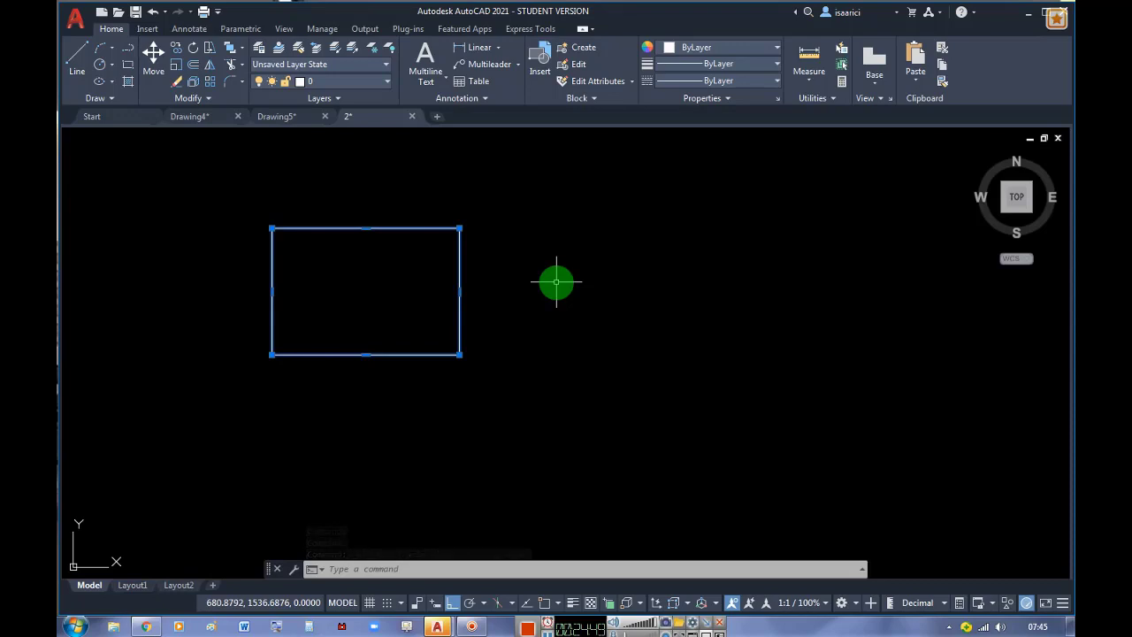
key(ctrl+x)
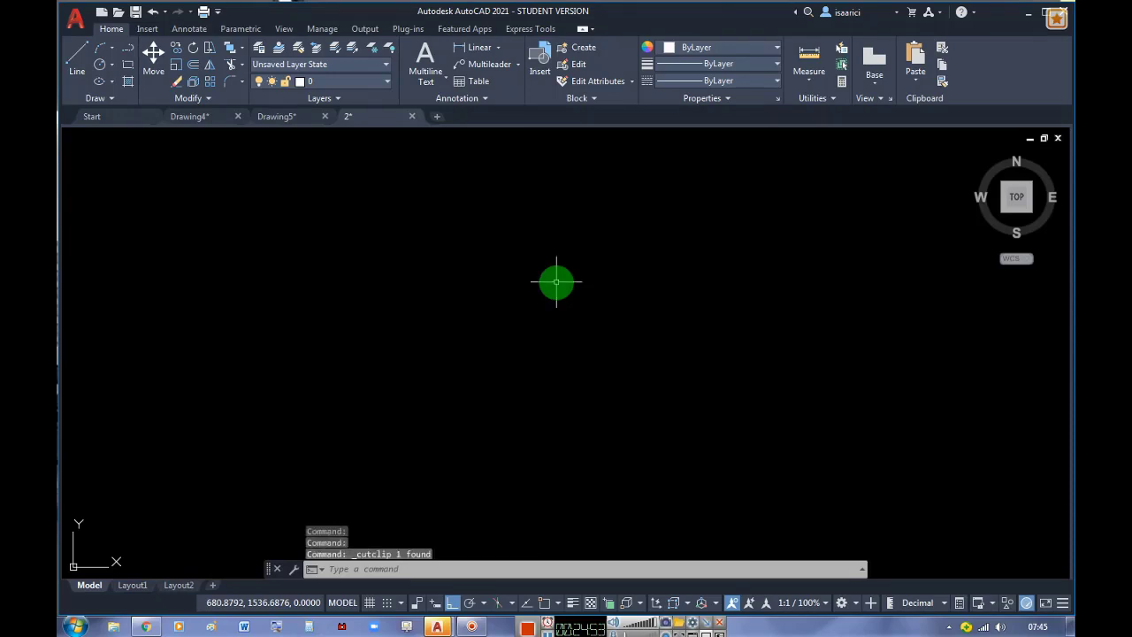
Paste the cut rectangle back onto the canvas and select it
key(ctrl+v)
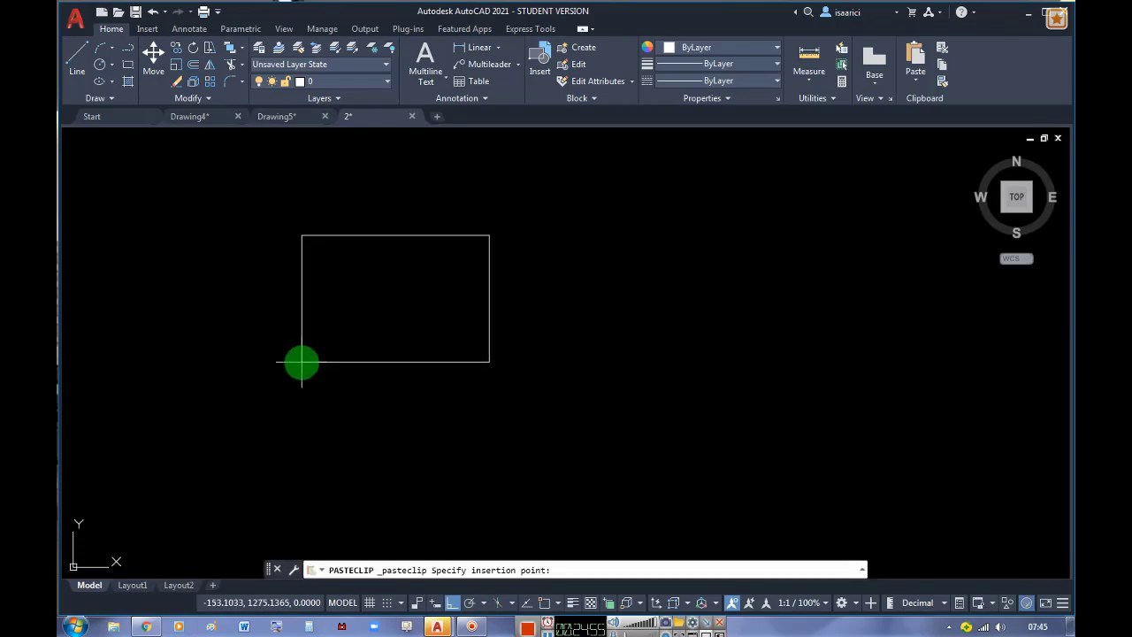
click(301, 362)
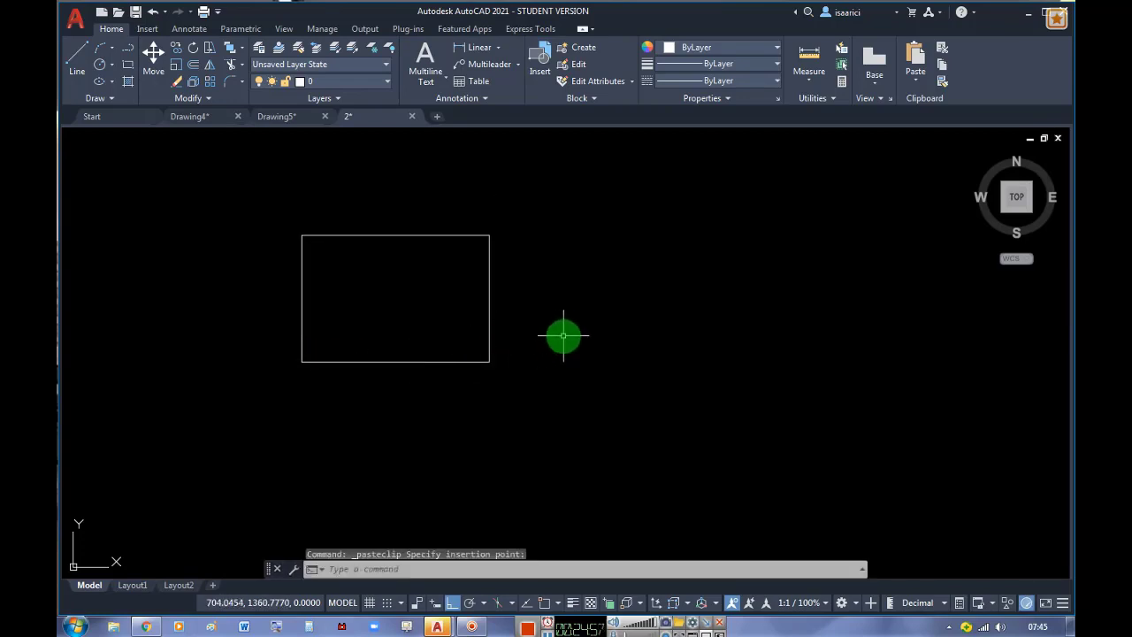
click(556, 341)
click(425, 217)
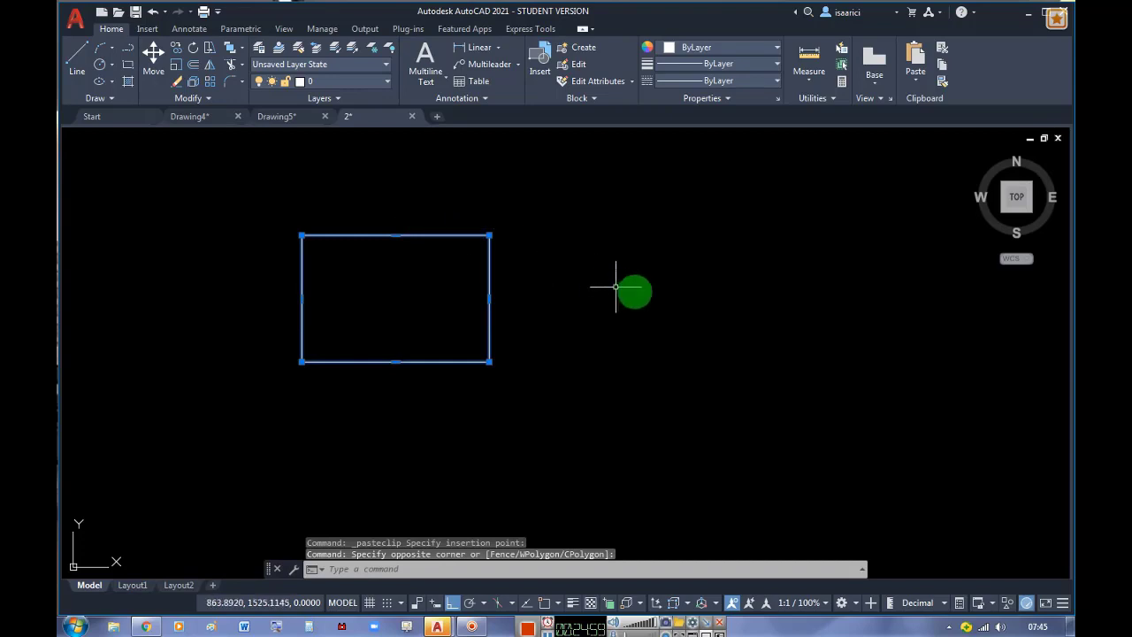
Copy the rectangle and paste a duplicate to the right of the original
key(ctrl+c)
click(536, 370)
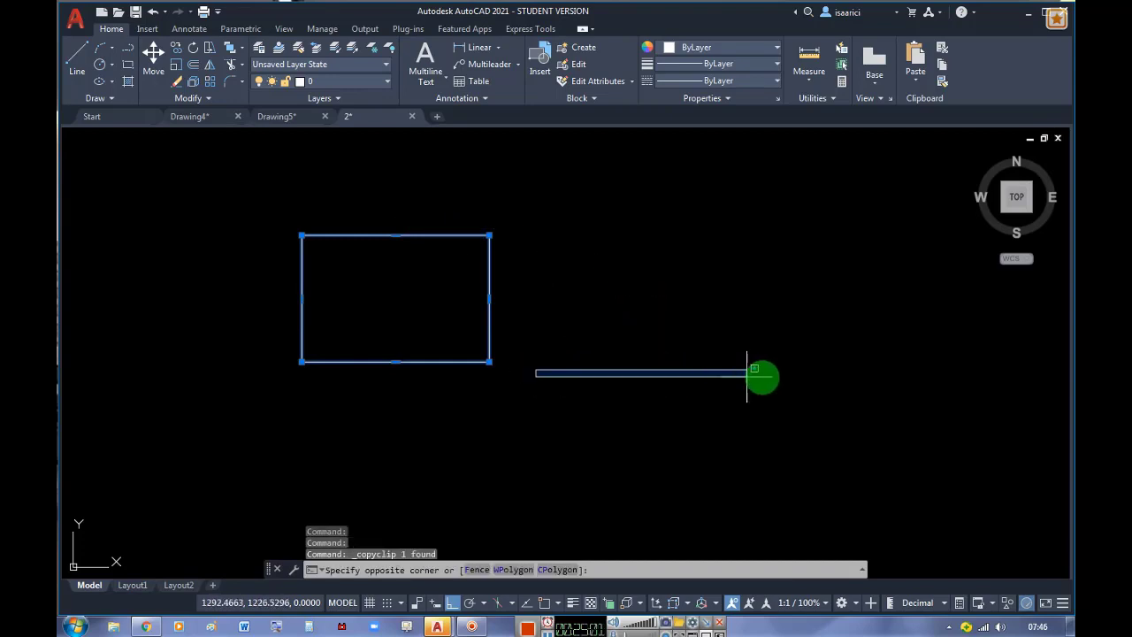
click(747, 372)
key(ctrl+v)
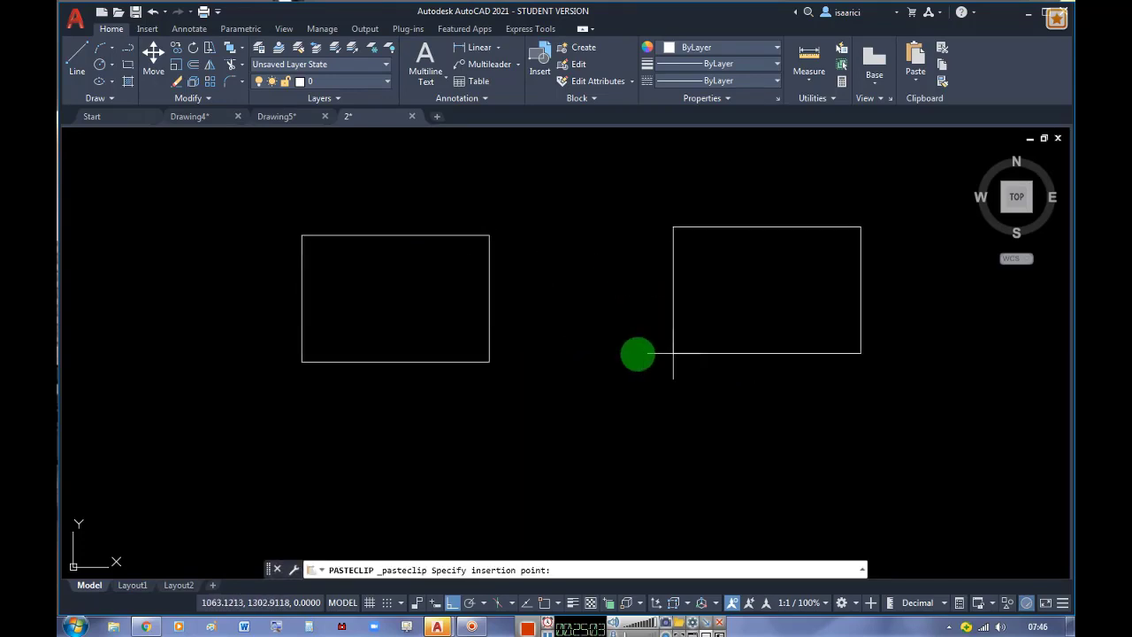
click(628, 353)
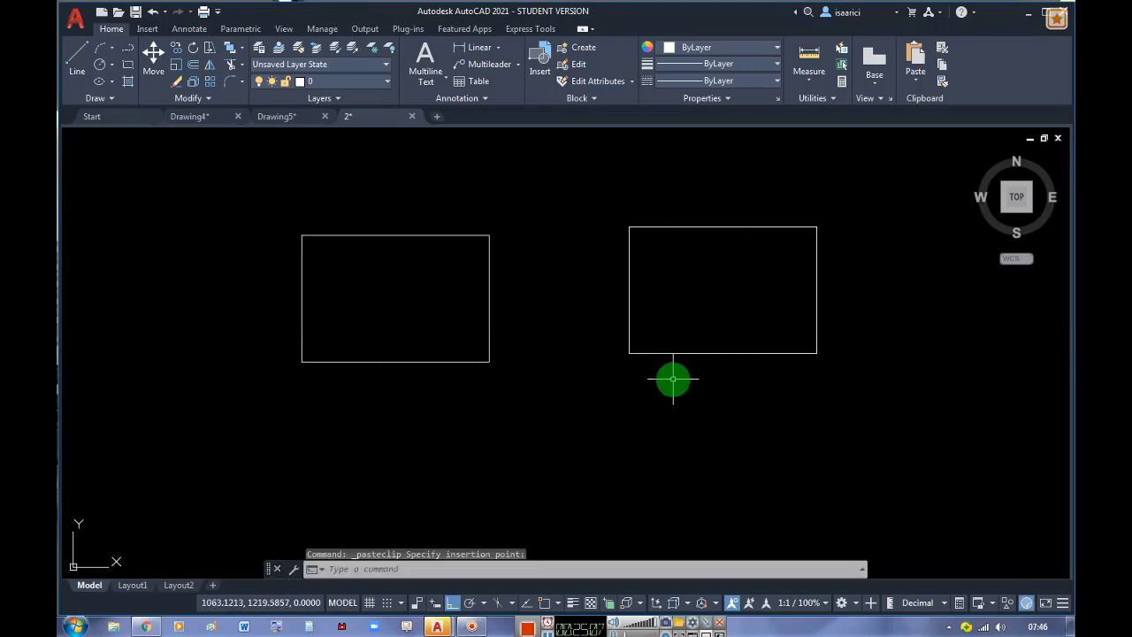
Undo and redo the copy's paste, first with Ctrl+Z/Ctrl+Y, then with the Undo/Redo buttons
key(ctrl+z)
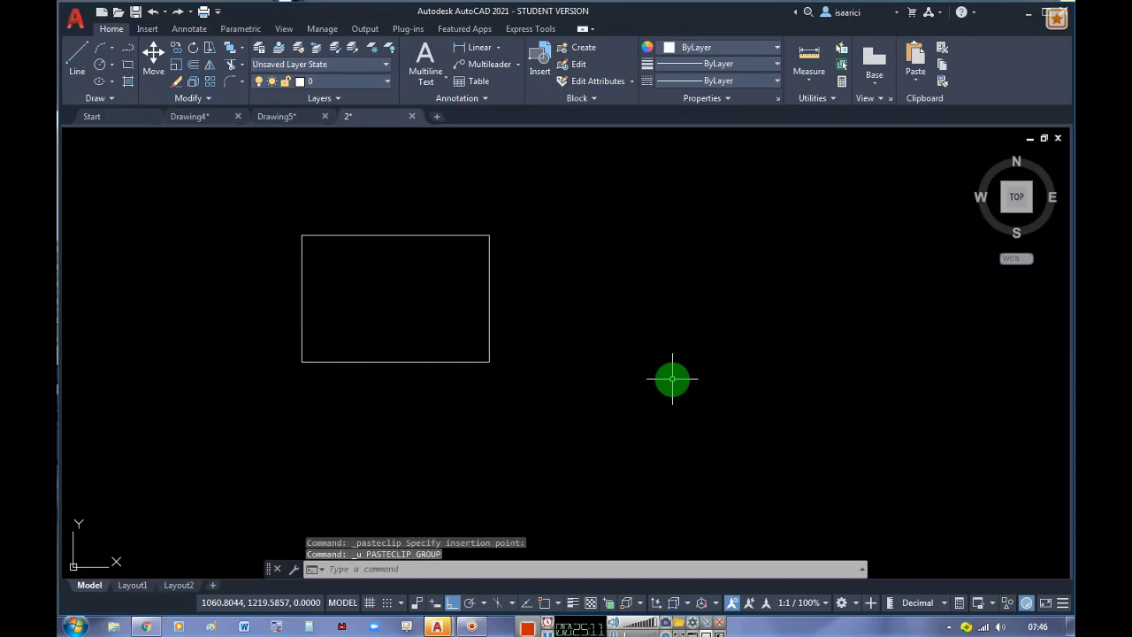
key(ctrl+y)
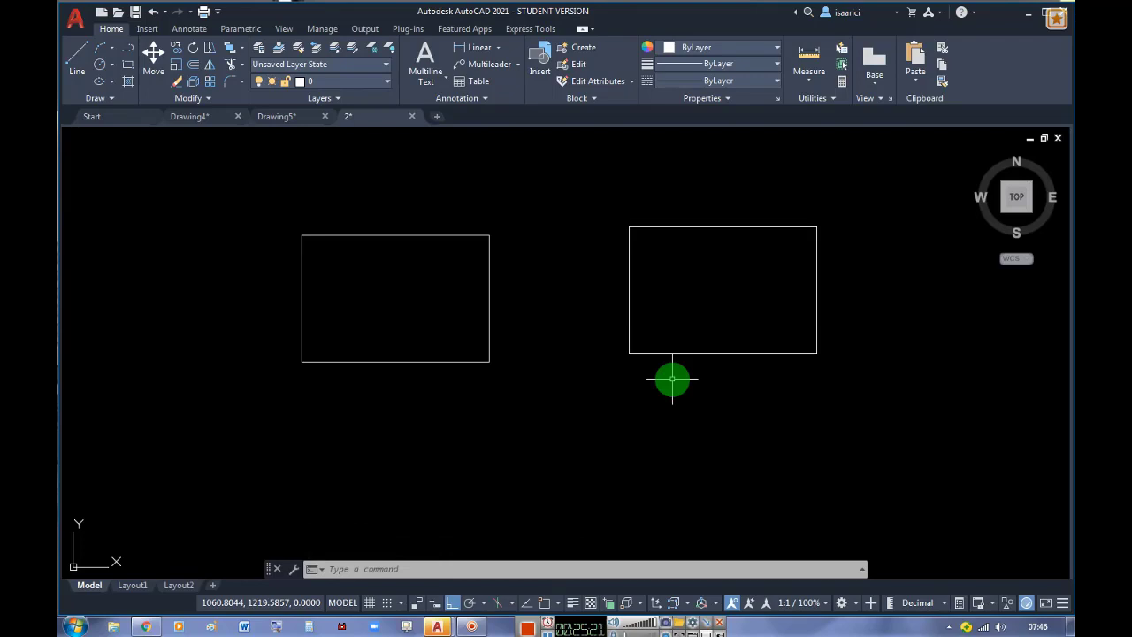
click(154, 17)
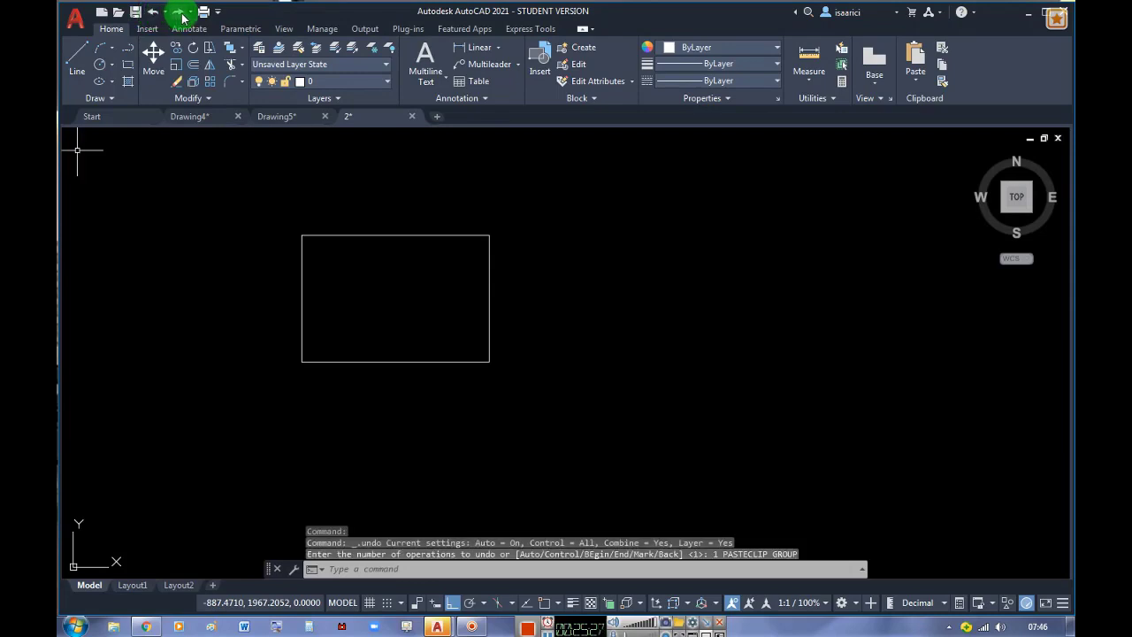
click(180, 12)
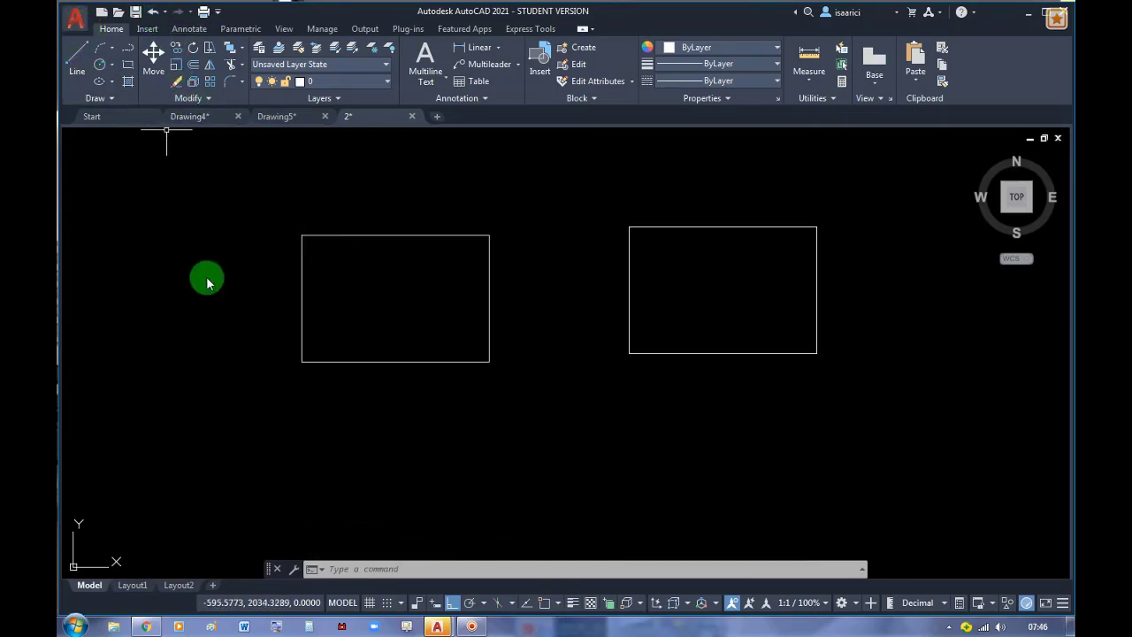
click(220, 405)
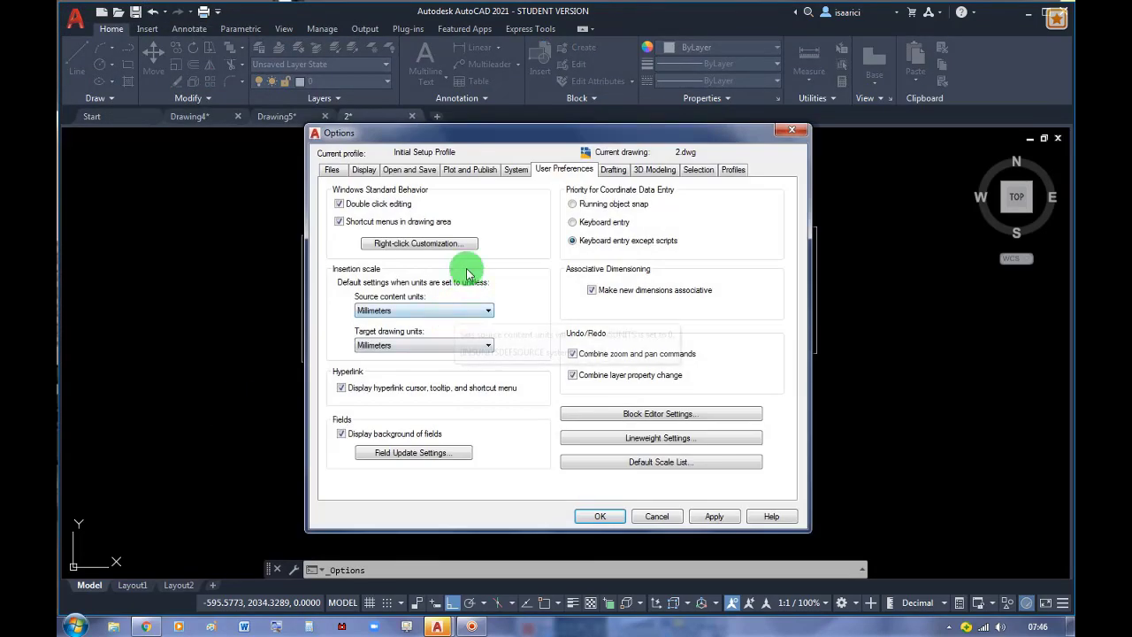
Review the Options Display and Open and Save tabs, noting the incremental save percentage of 50
click(363, 170)
click(399, 172)
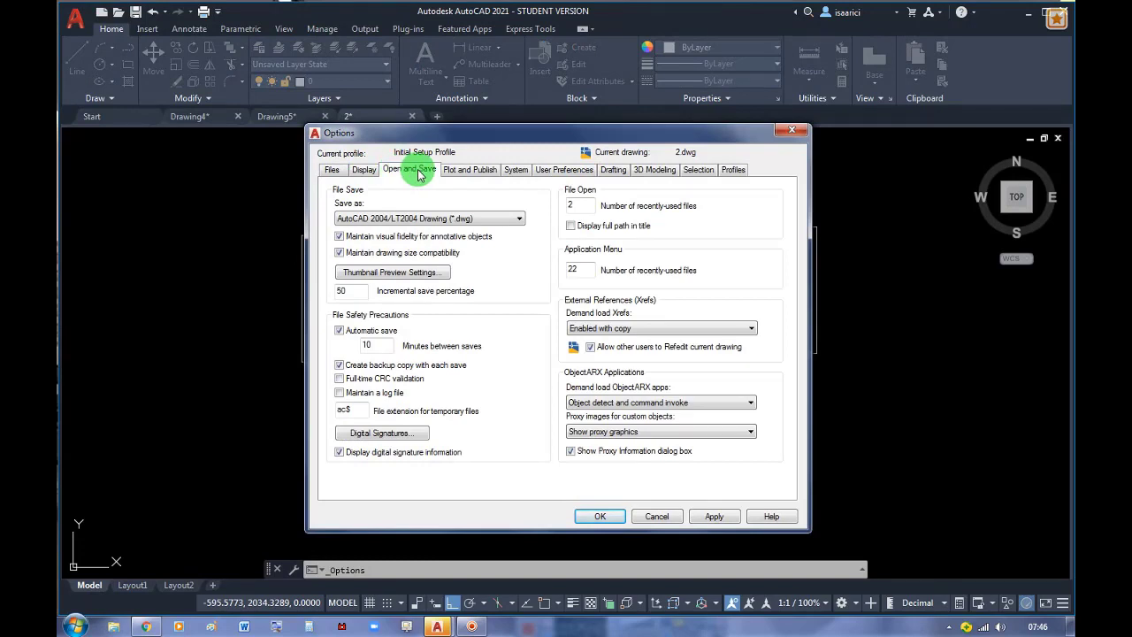
drag(354, 290, 330, 288)
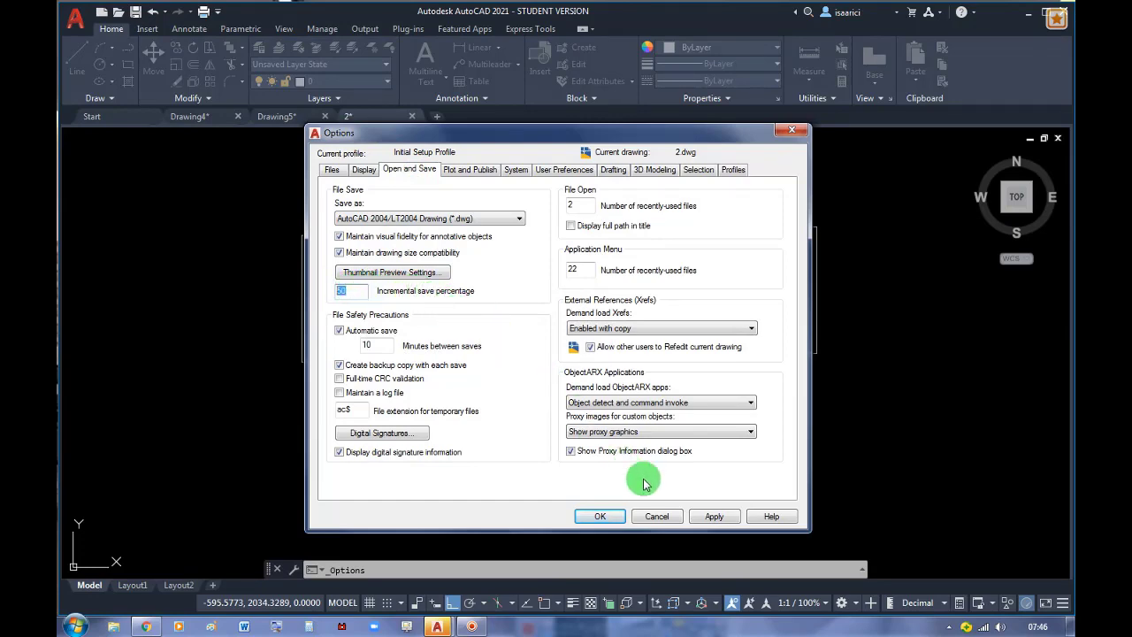
click(606, 520)
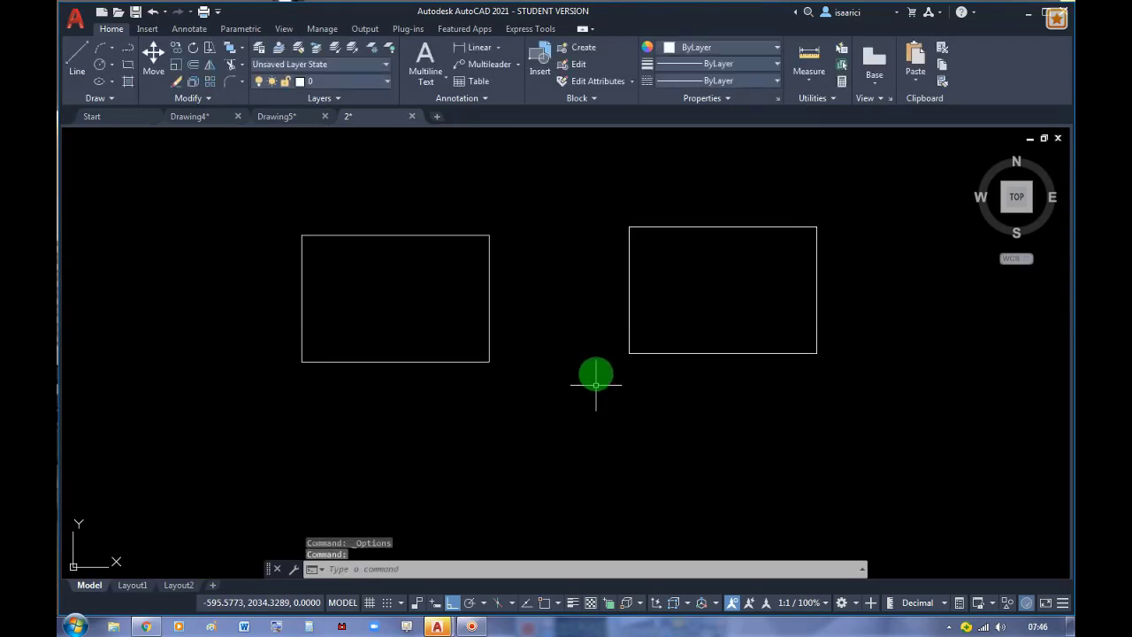
Window-select both rectangles and delete them
scroll(816, 359, up, 2)
scroll(808, 380, down, 2)
key(Return)
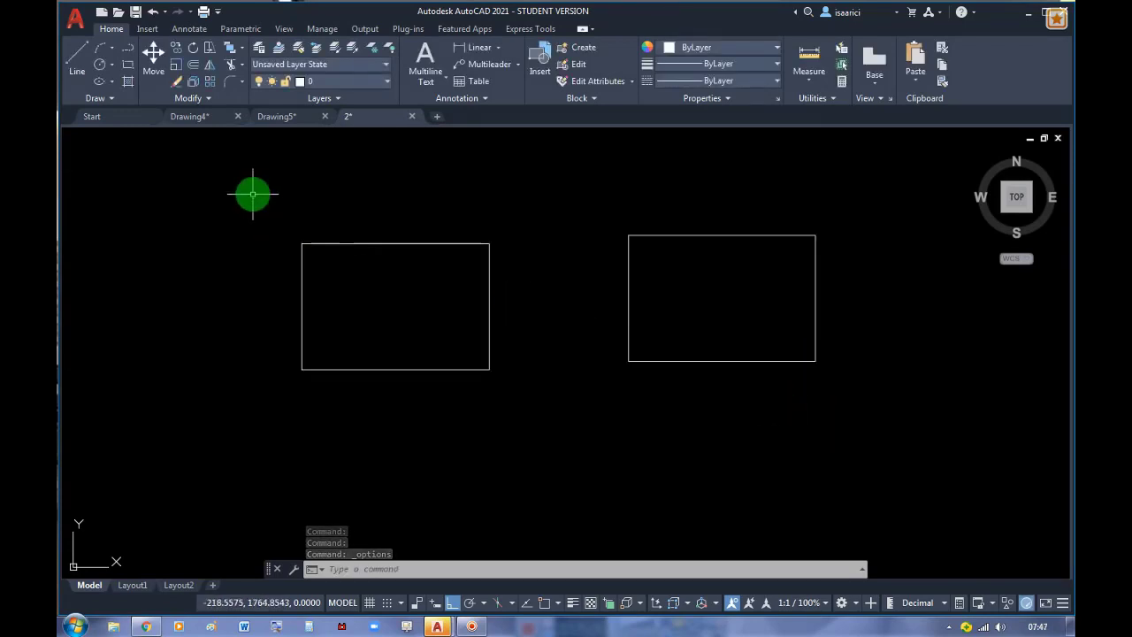
click(253, 194)
click(872, 409)
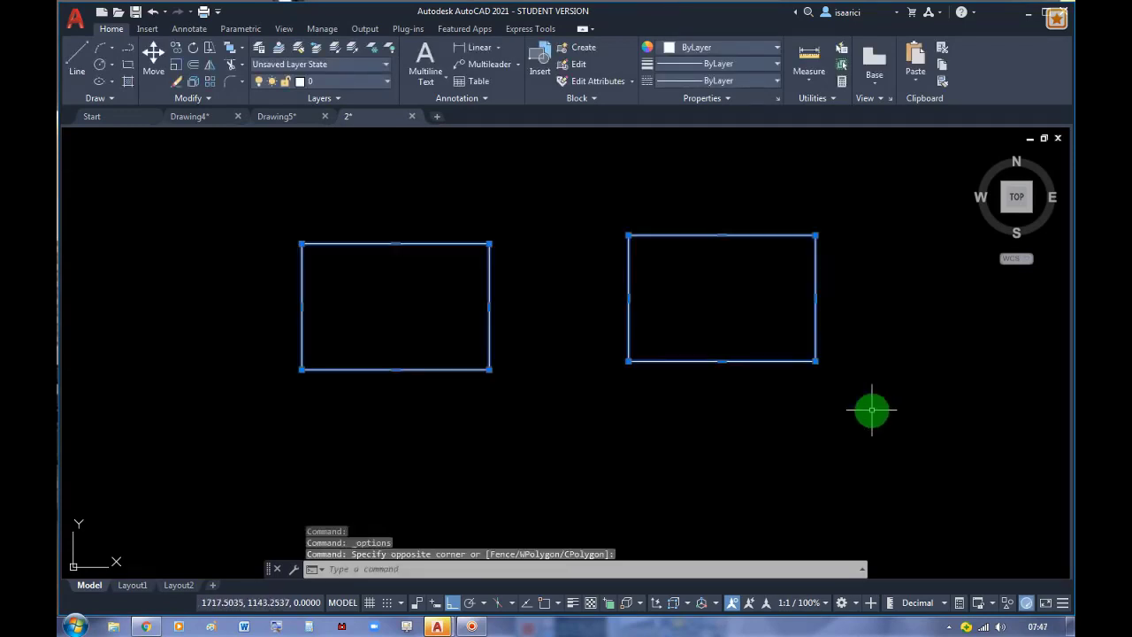
key(Delete)
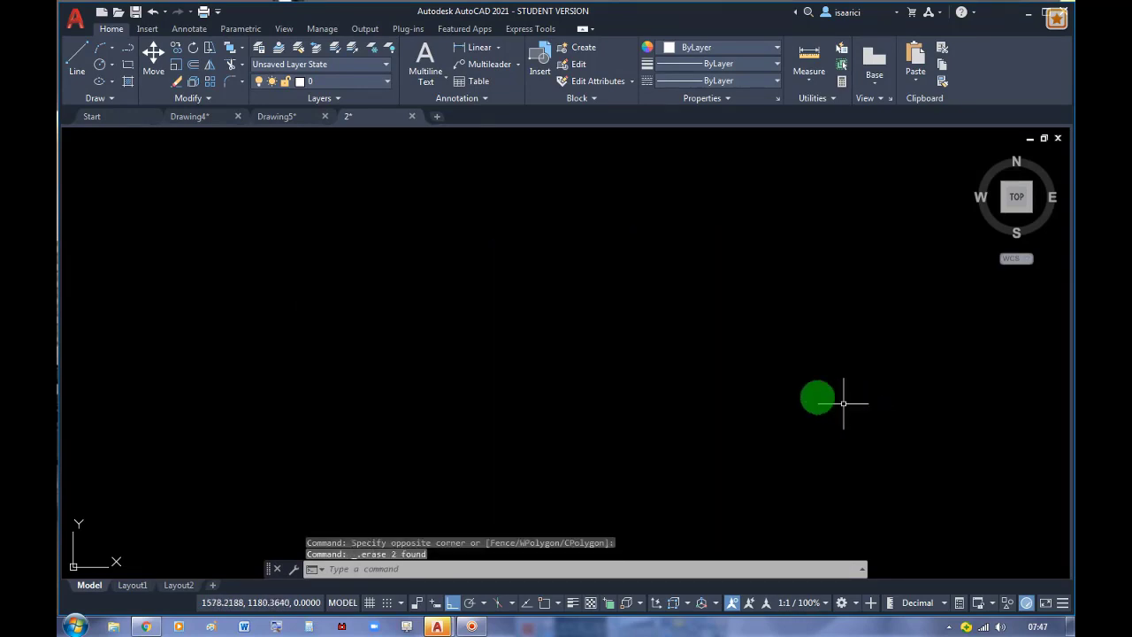